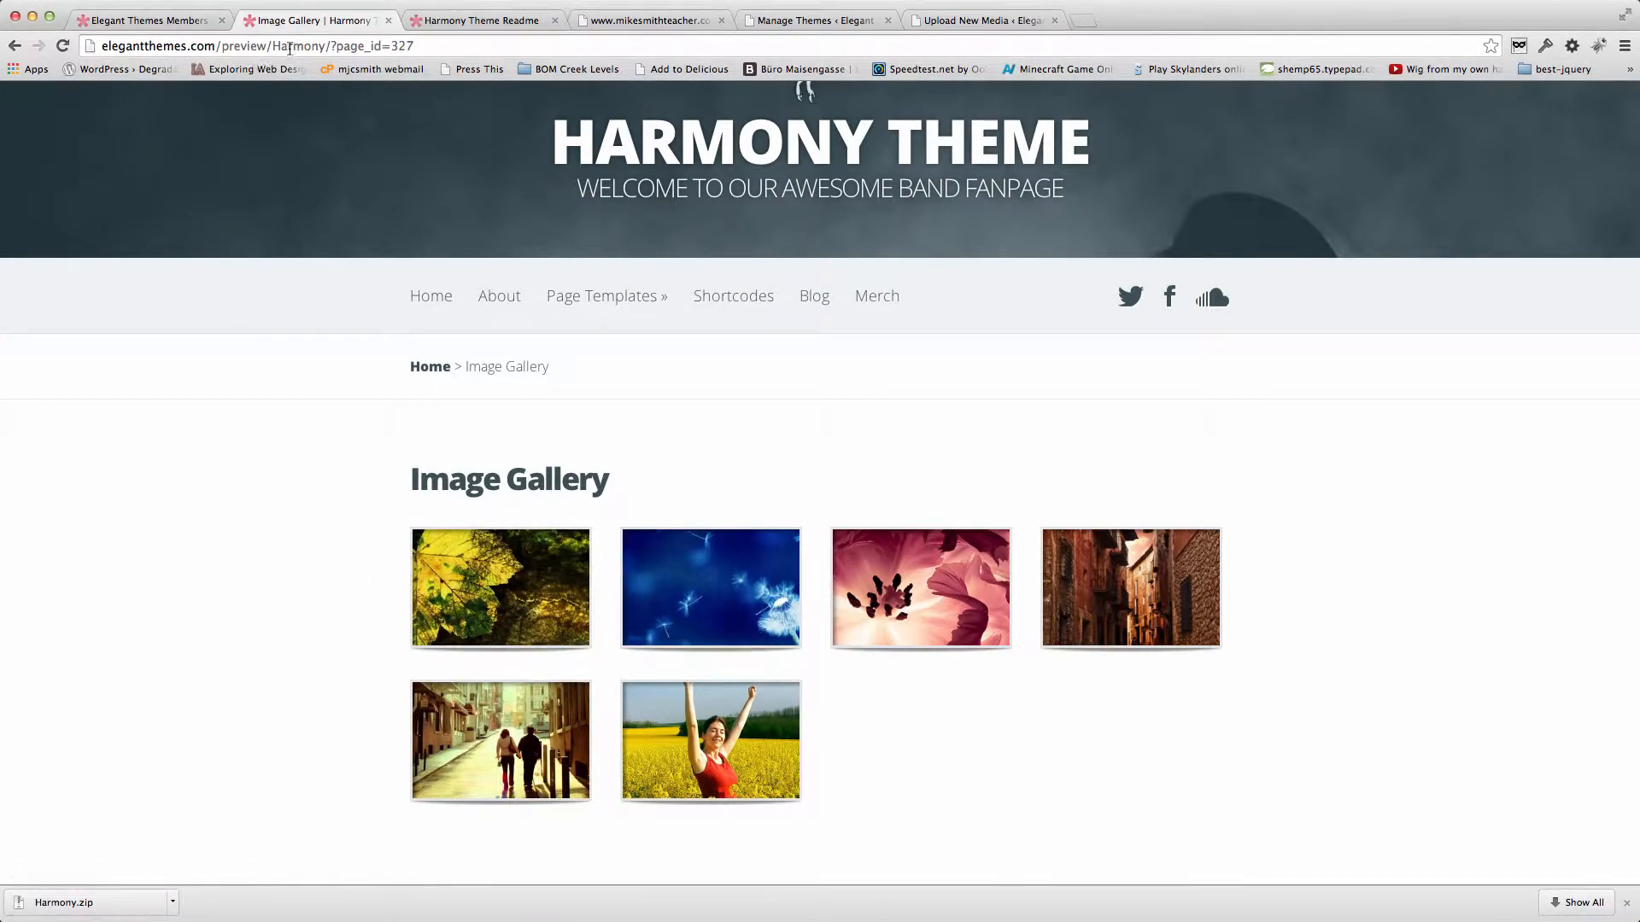
Preview the leaf picture enlarged in the demo's Image Gallery and close the preview.
mouse_move(510, 583)
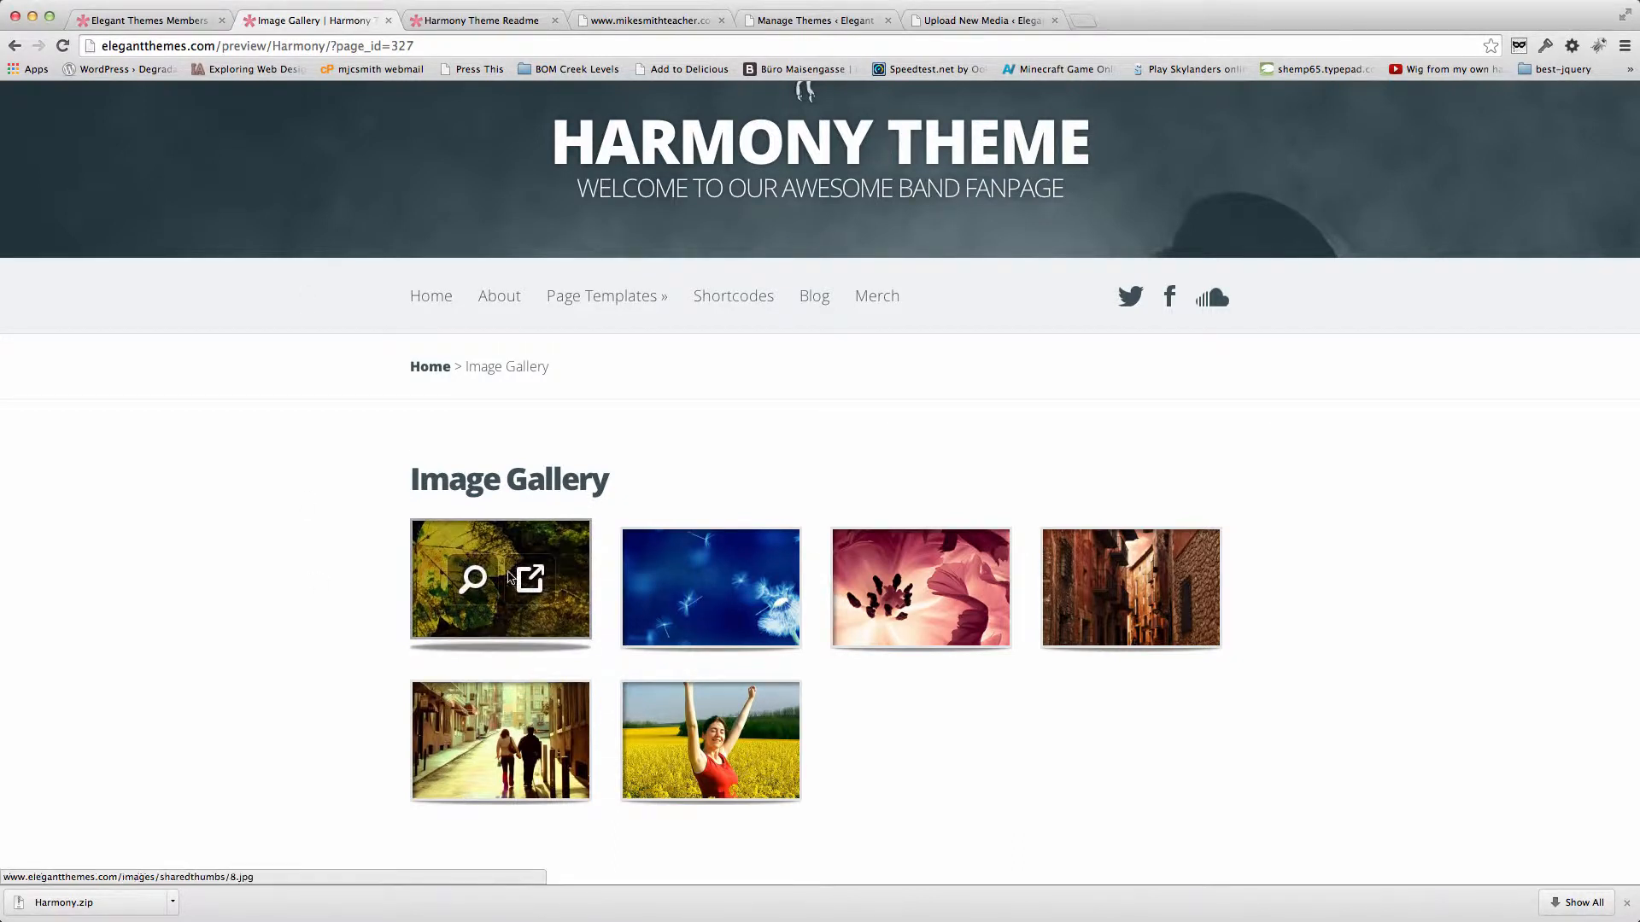
mouse_move(651, 570)
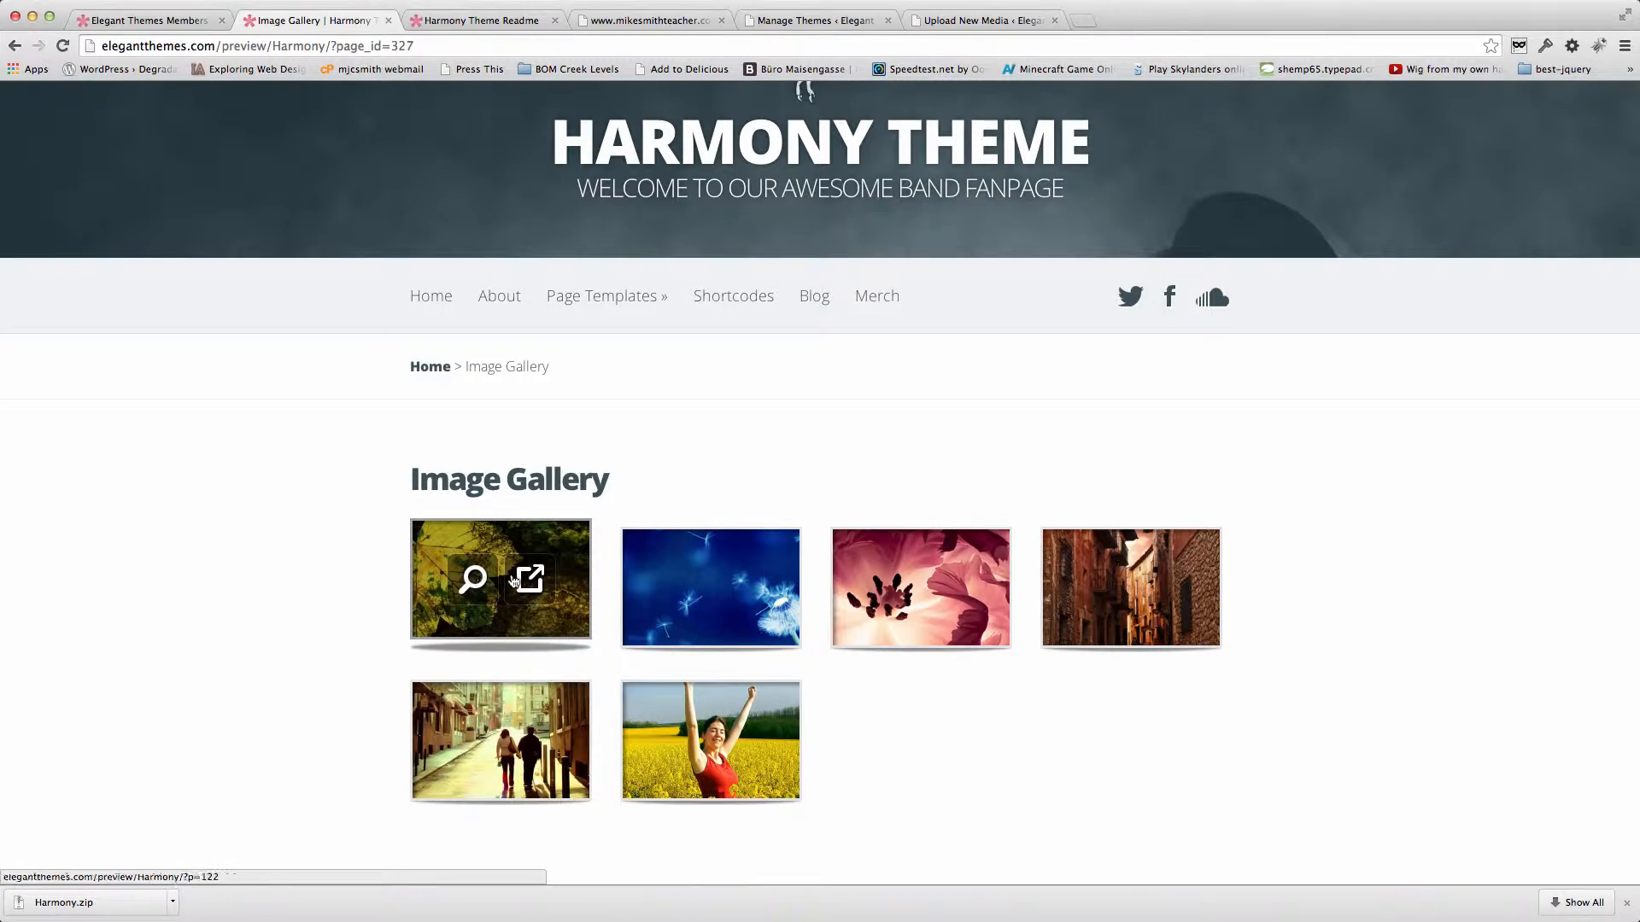
left_click(472, 581)
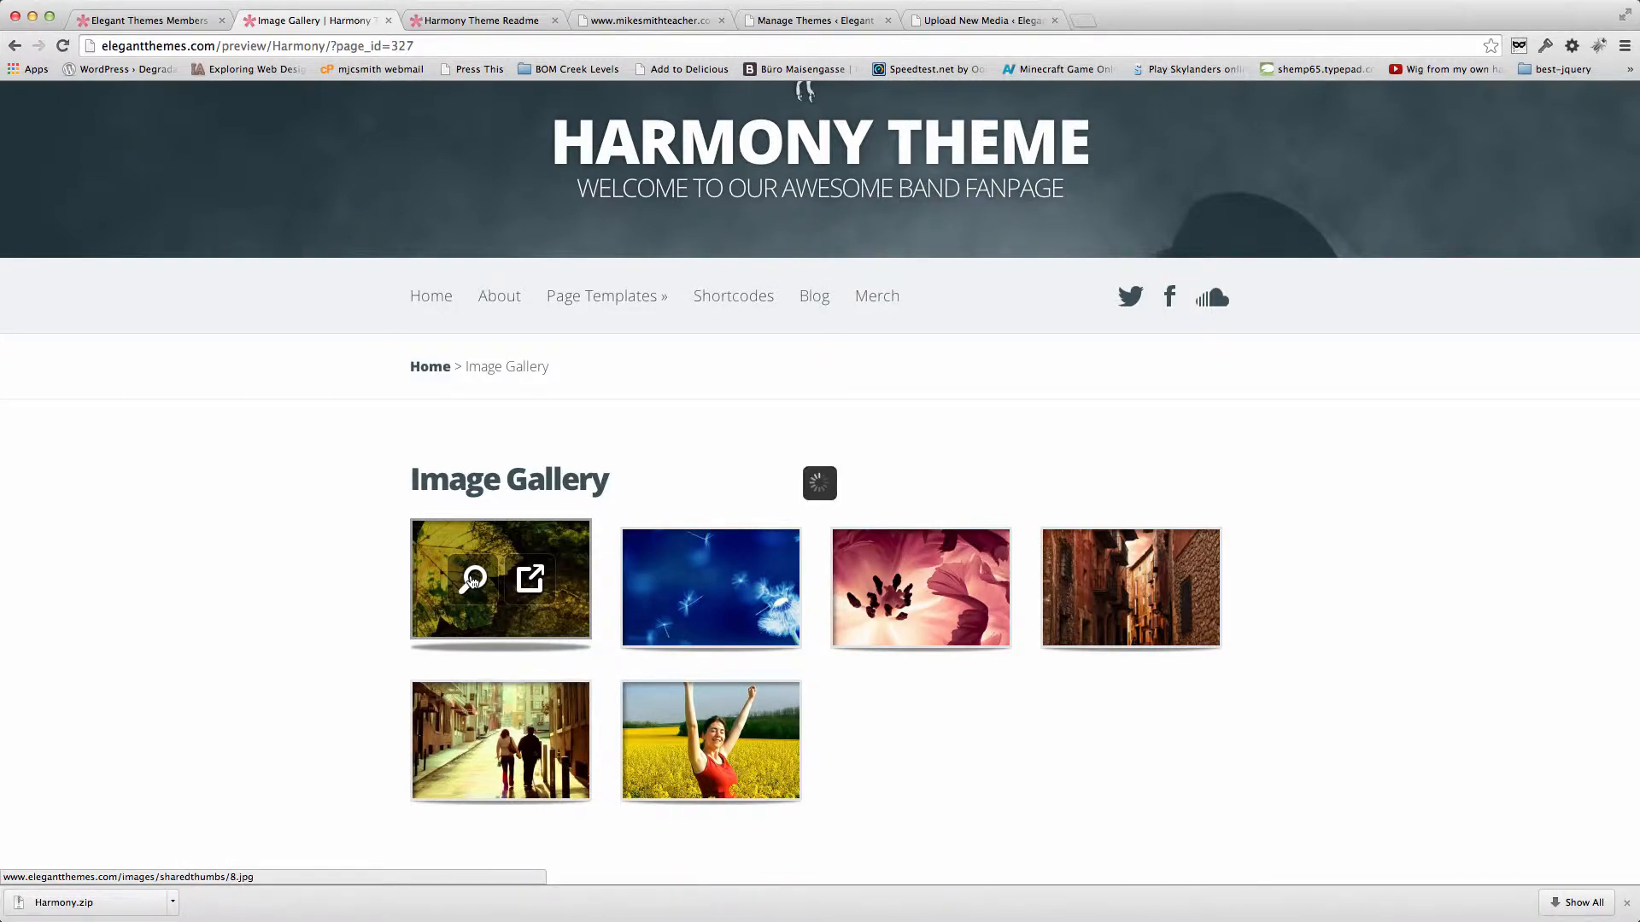
left_click(1264, 259)
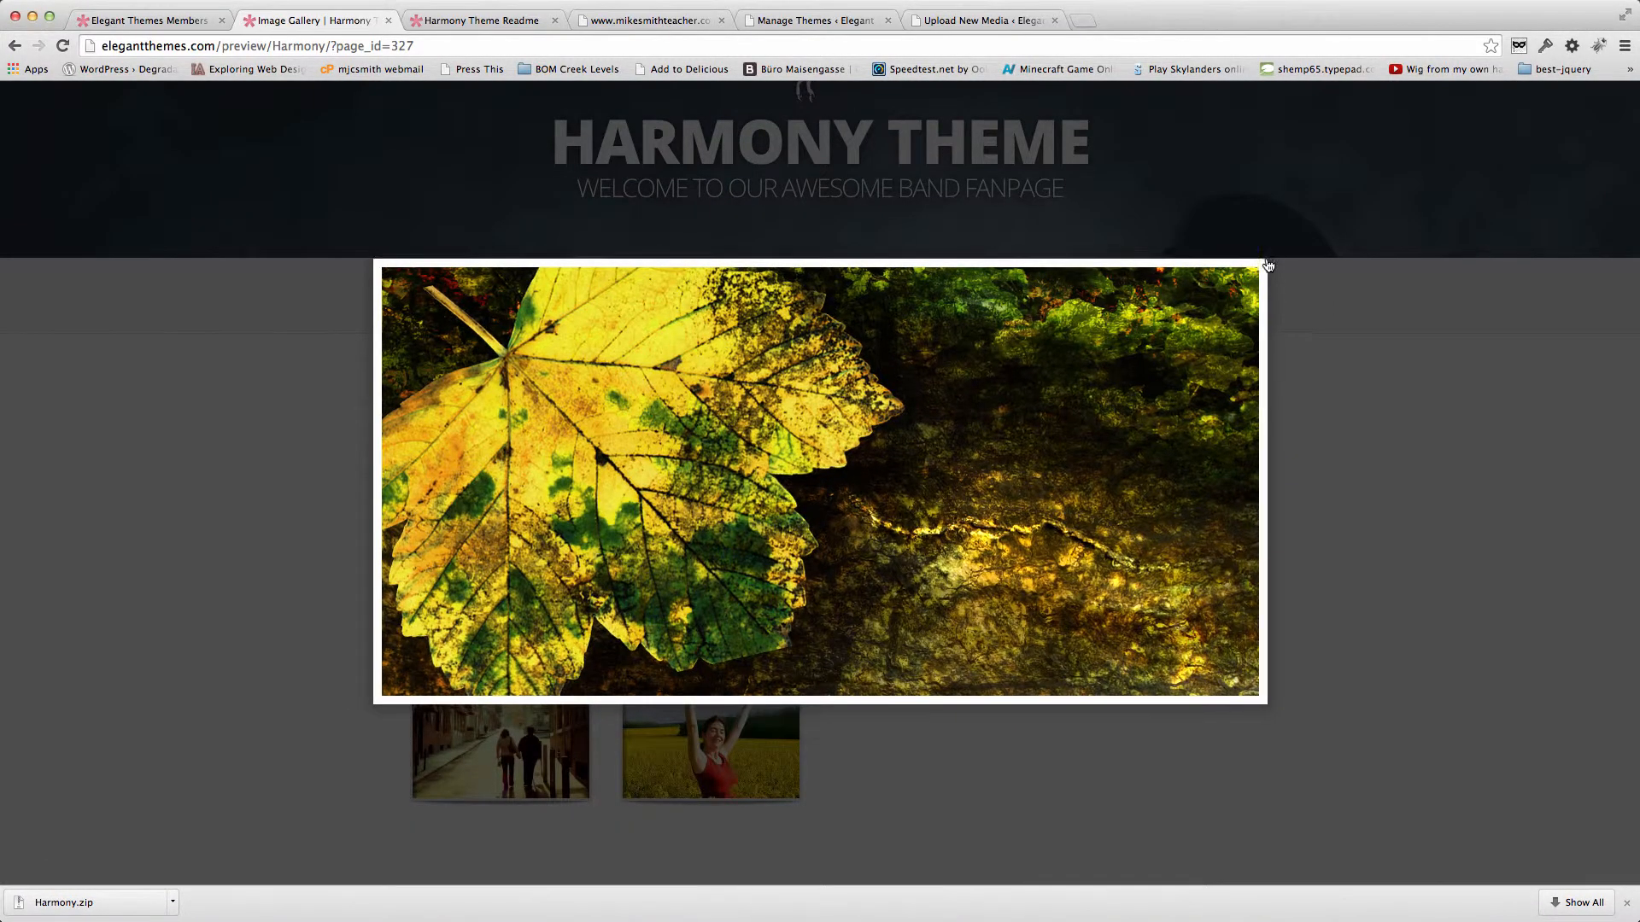
View the post linked to the leaf picture, then return to the demo's Image Gallery page.
left_click(527, 588)
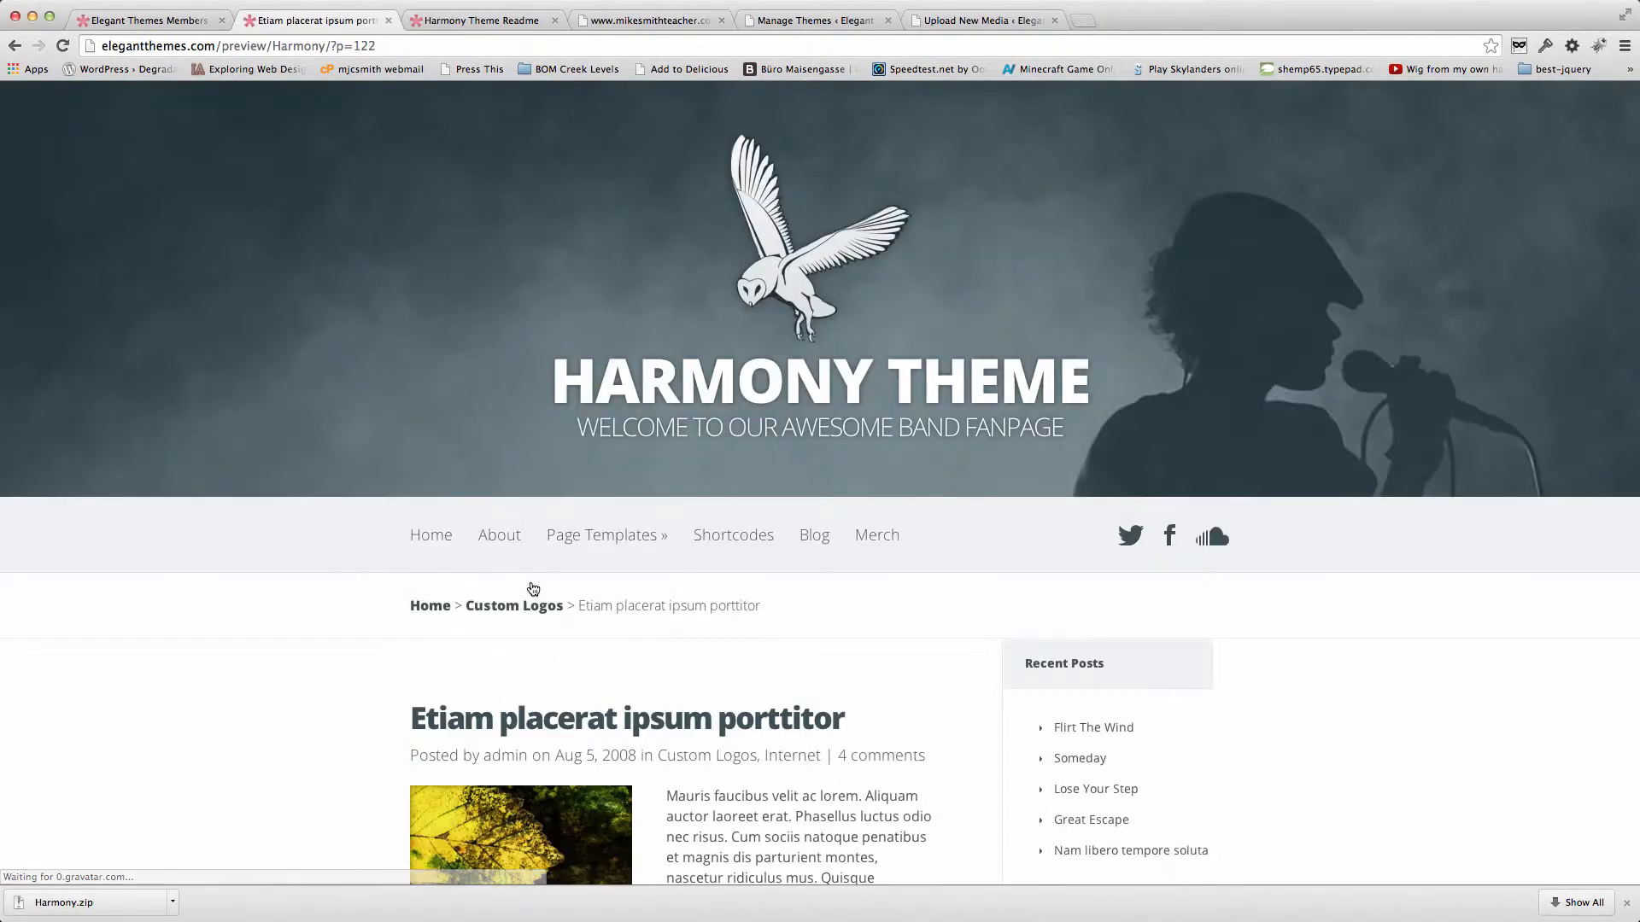
scroll(299, 629, "down", 5)
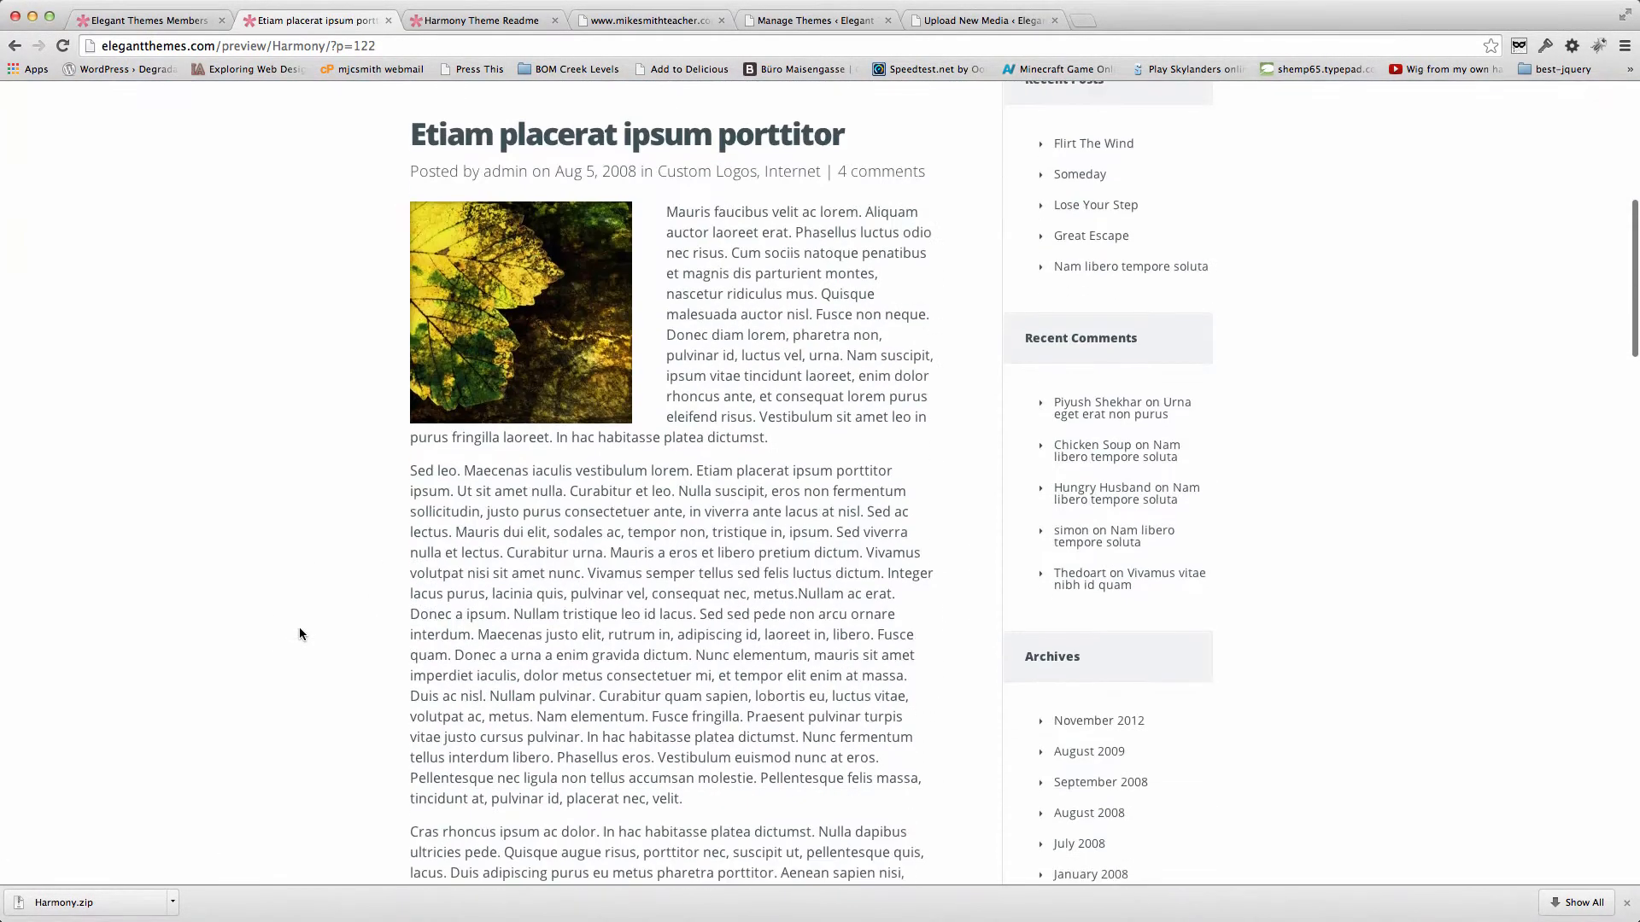
scroll(299, 629, "up", 7)
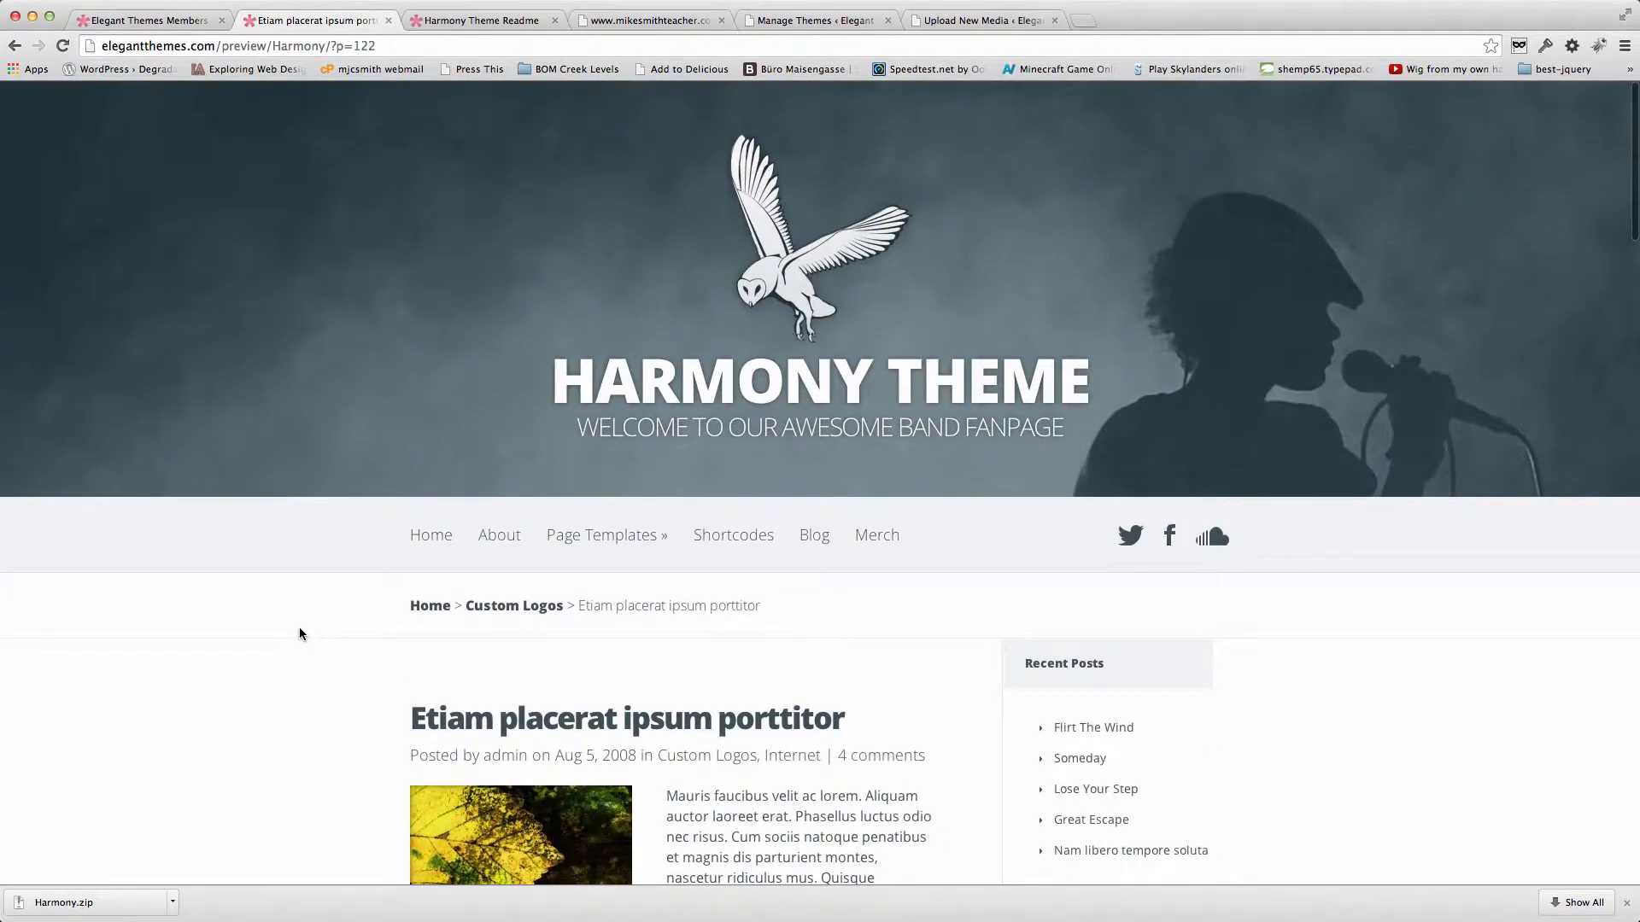
scroll(299, 633, "down", 1)
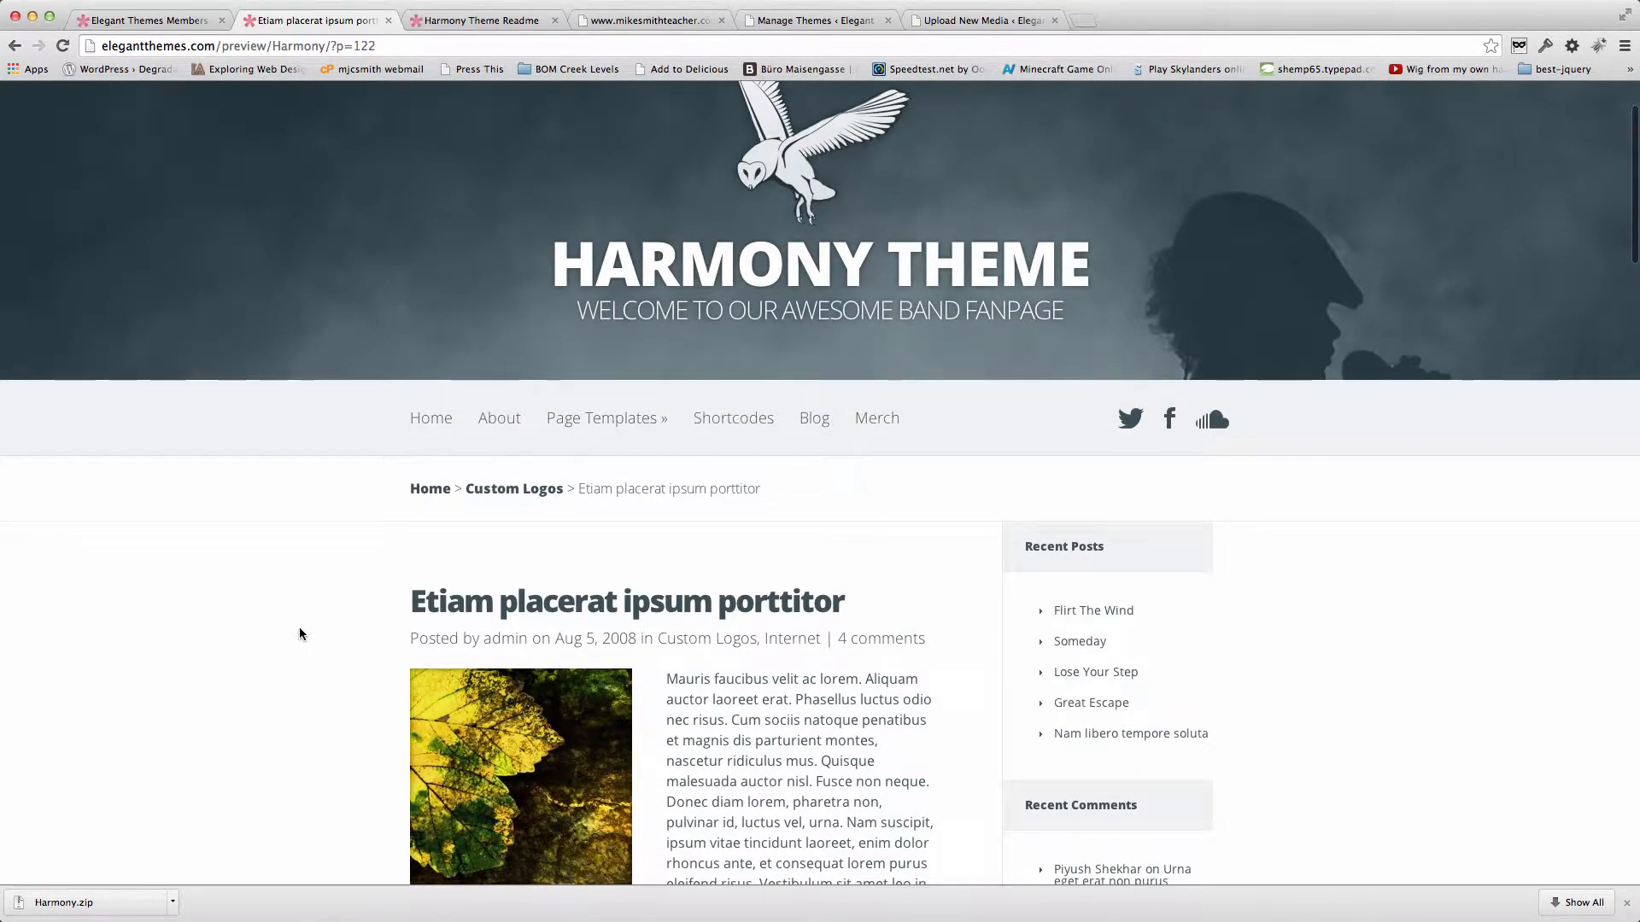
left_click(15, 45)
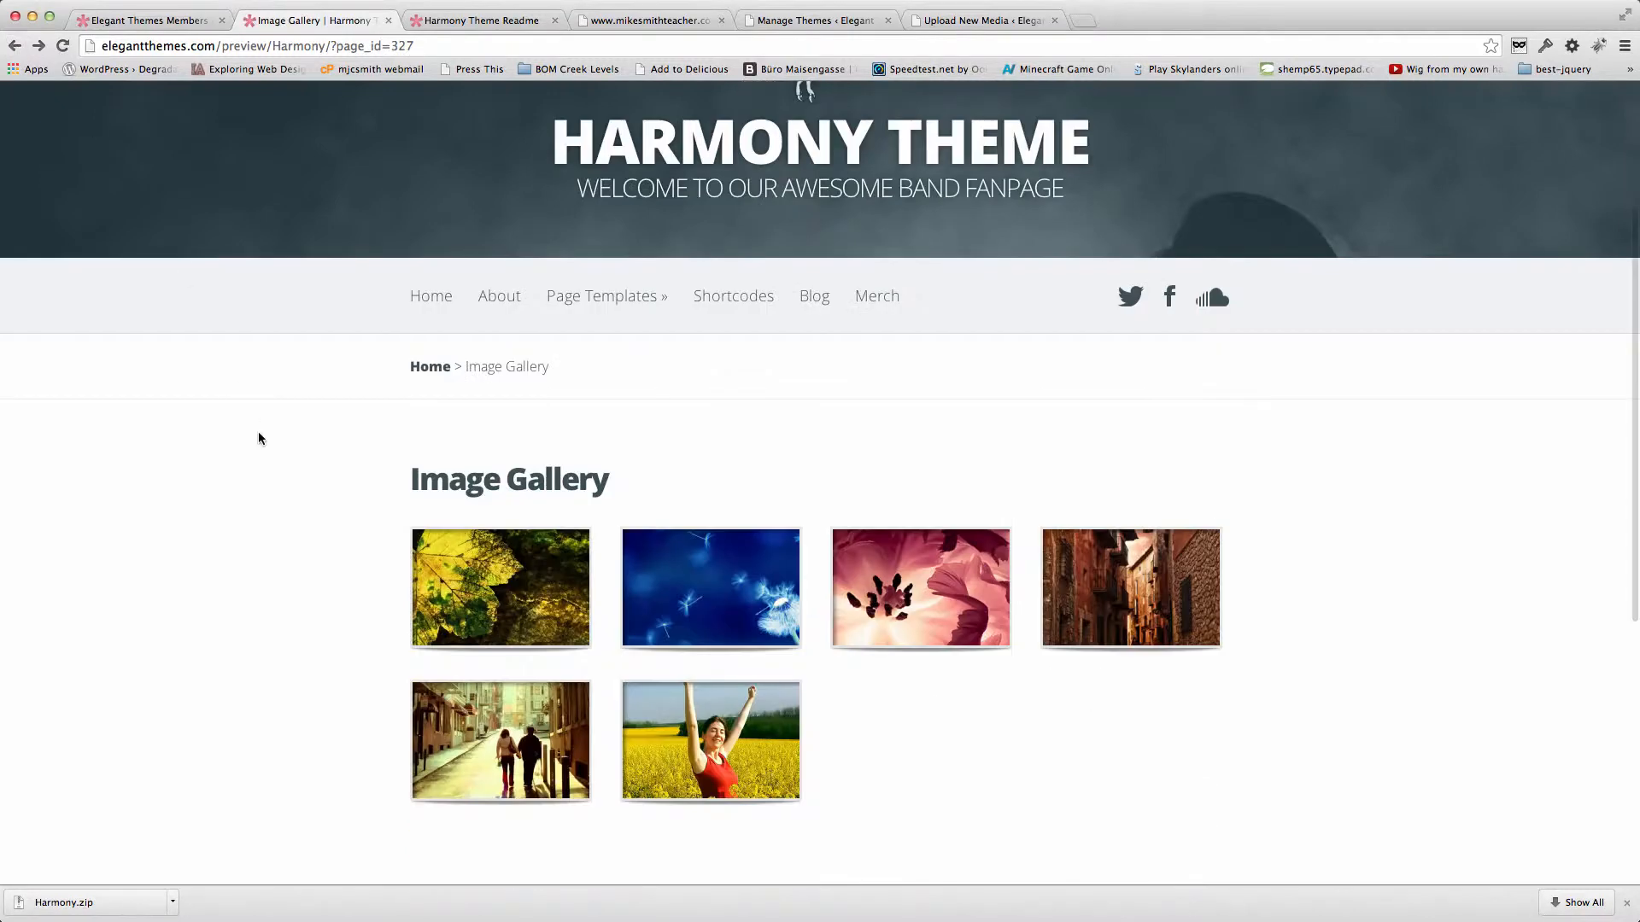
Check the readme's media gallery section and preview the Pensive Parakeet picture in the Sample Gallery.
left_click(485, 20)
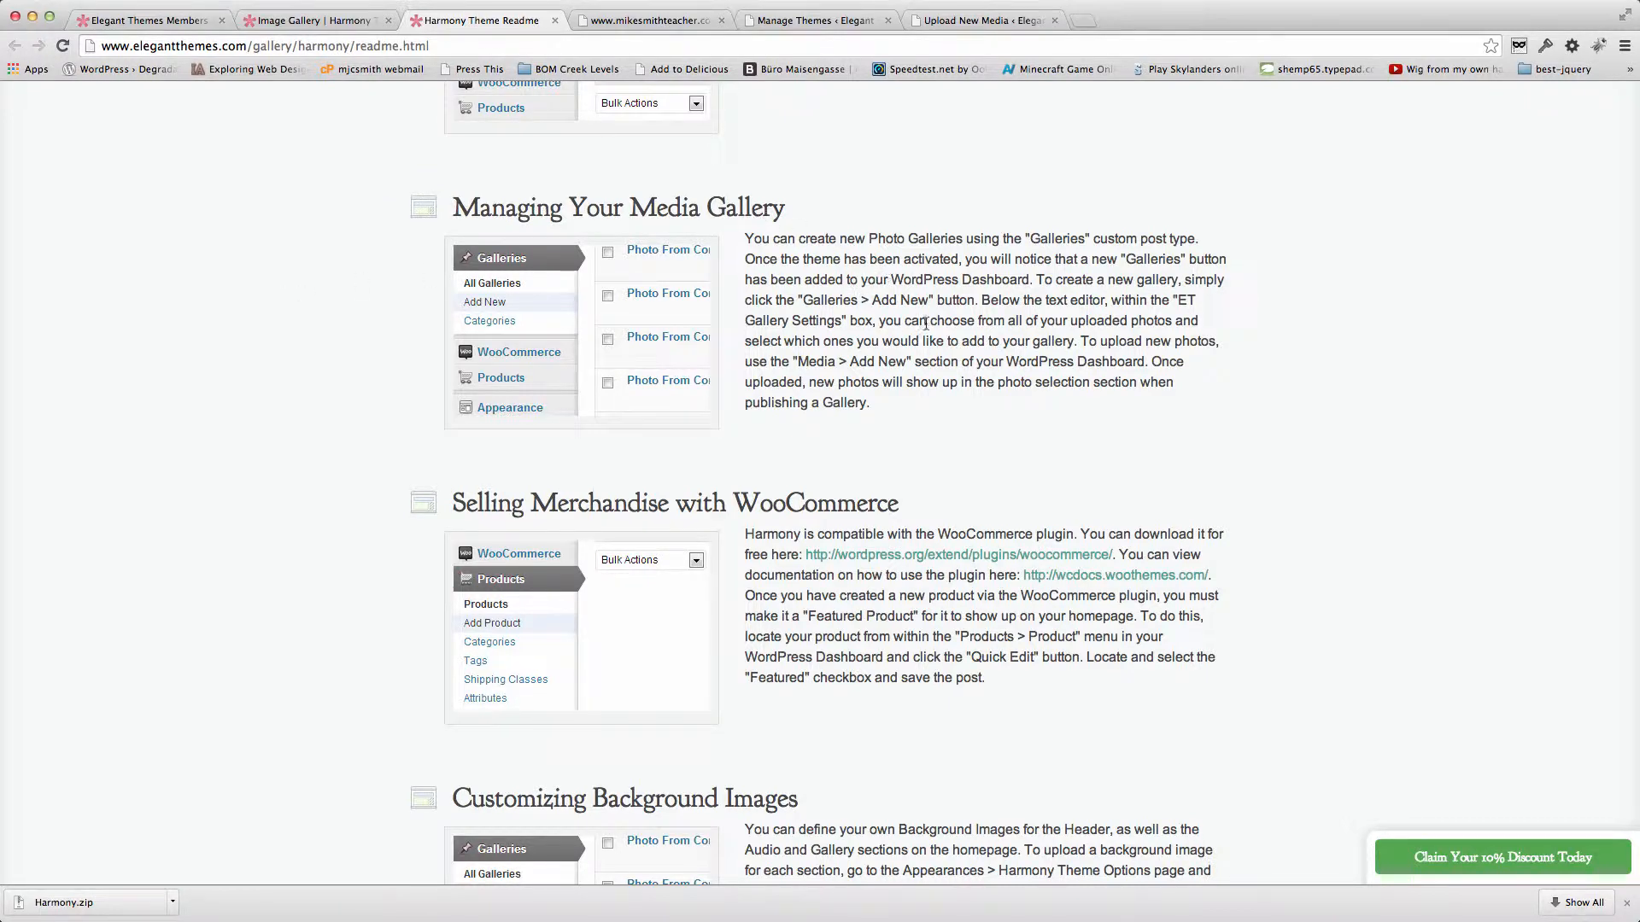
left_click(669, 21)
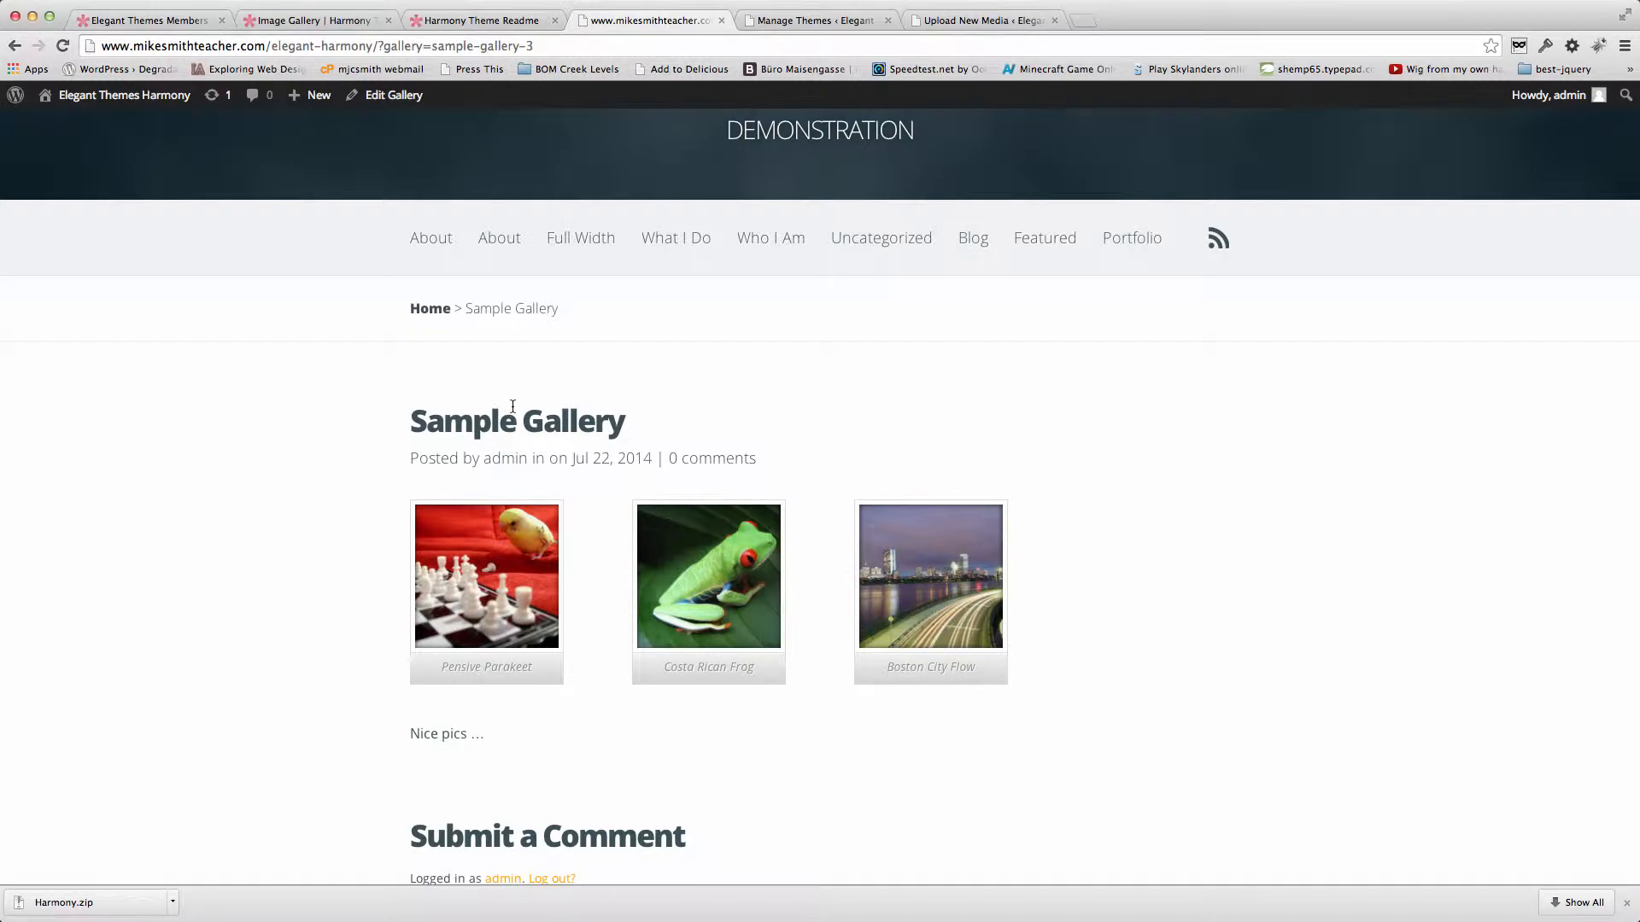
left_click(508, 580)
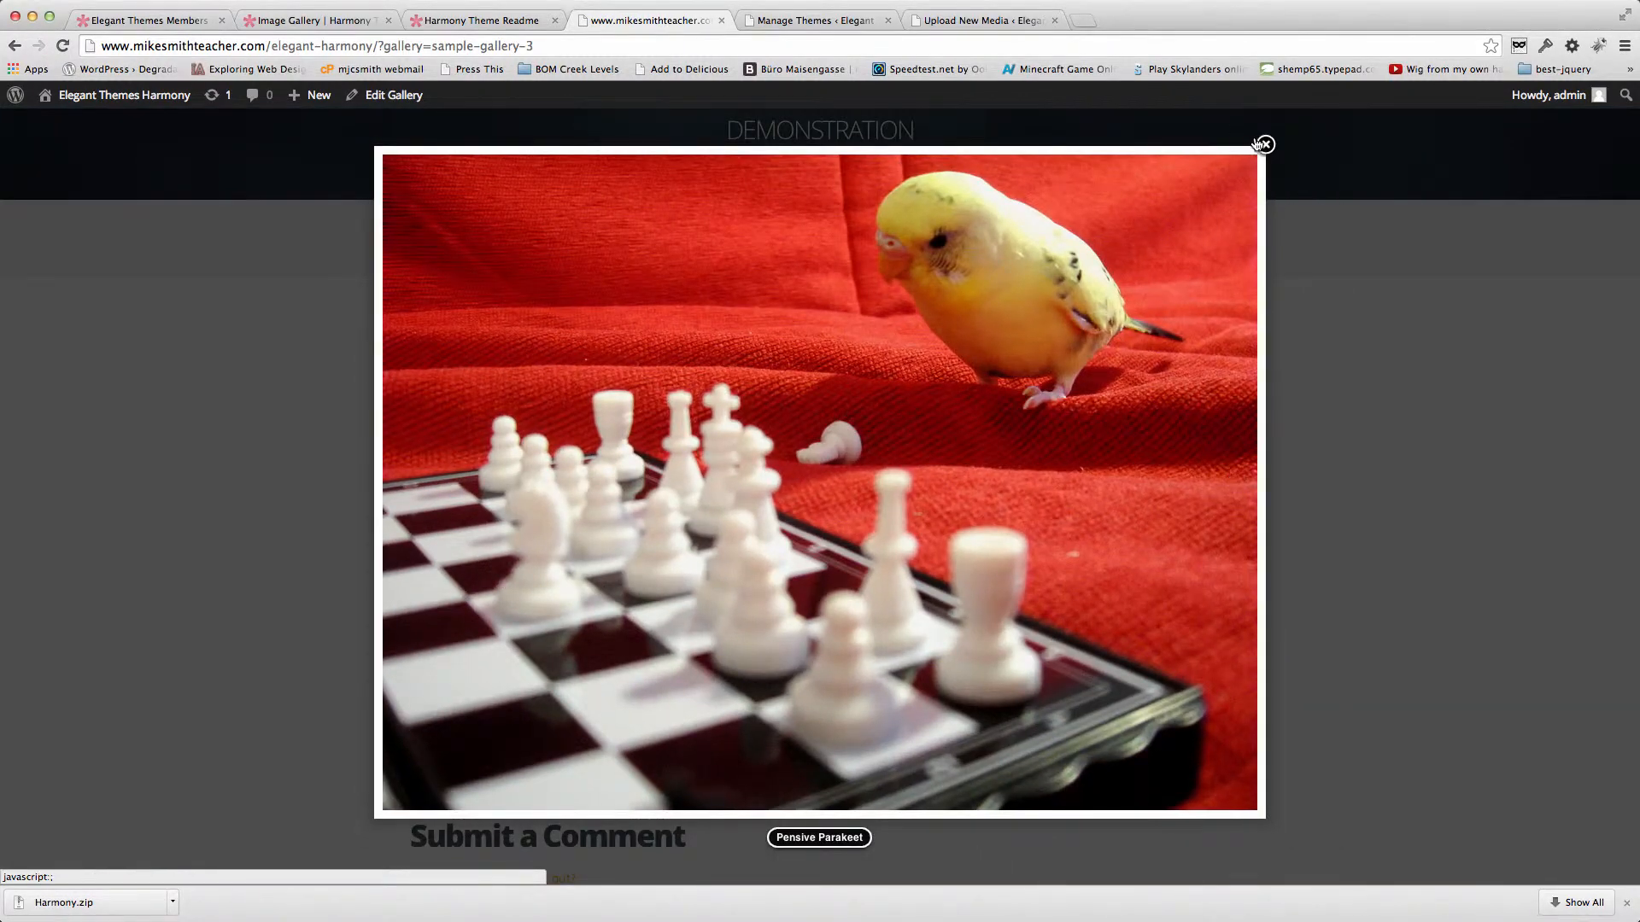
left_click(1266, 146)
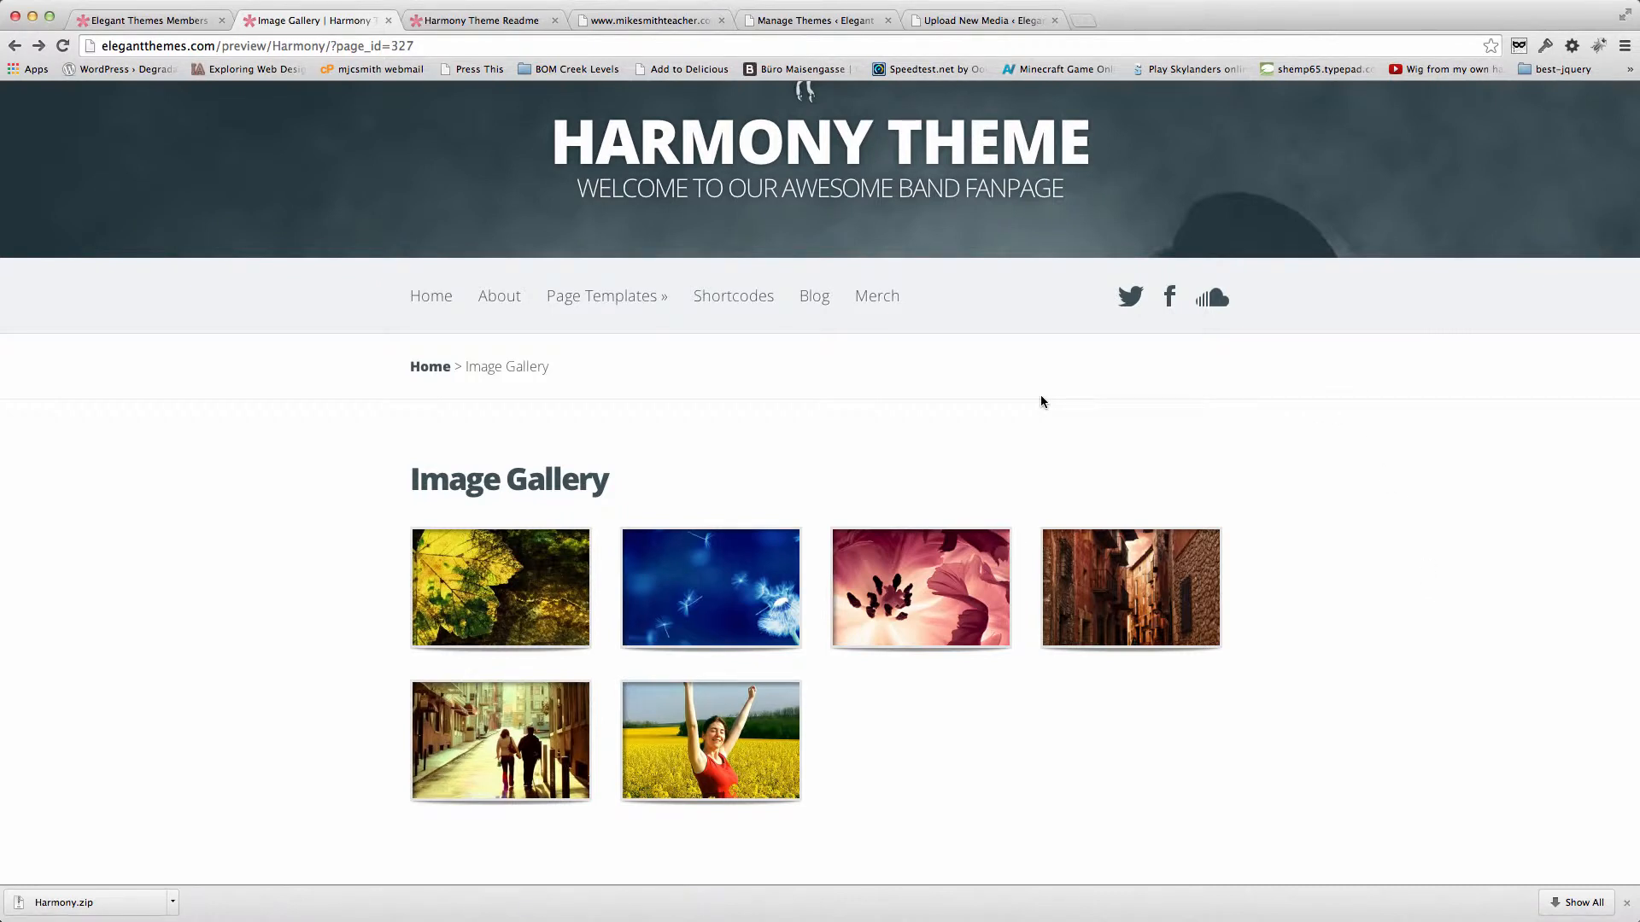
Review the demo site's page templates and the readme's media gallery instructions, returning to the Image Gallery page.
mouse_move(572, 304)
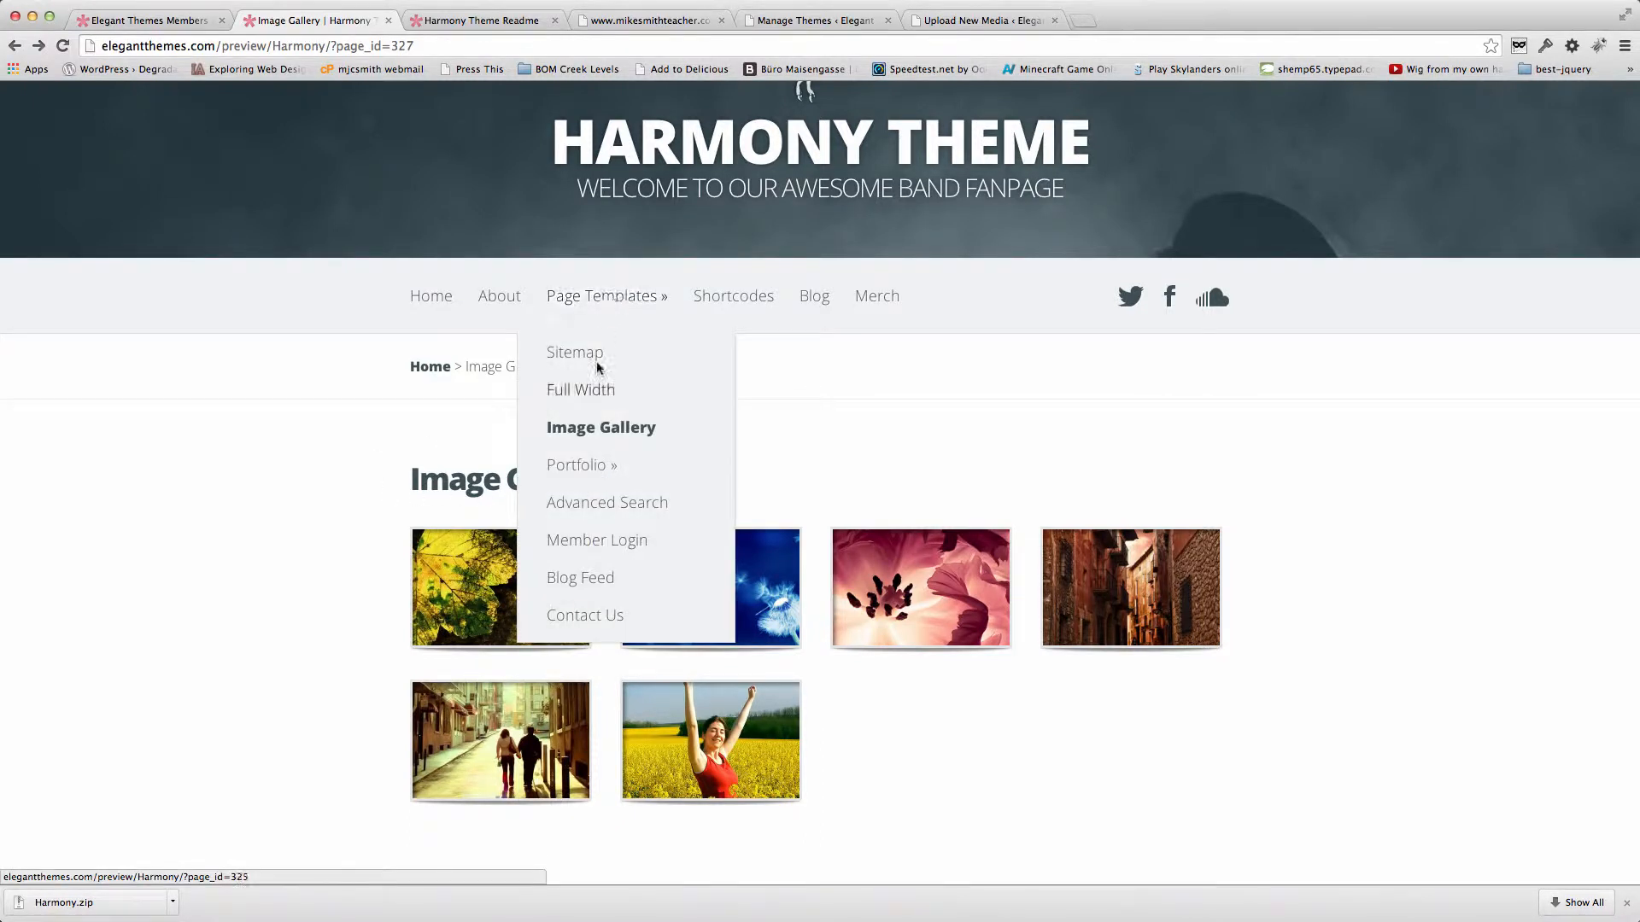
left_click(503, 20)
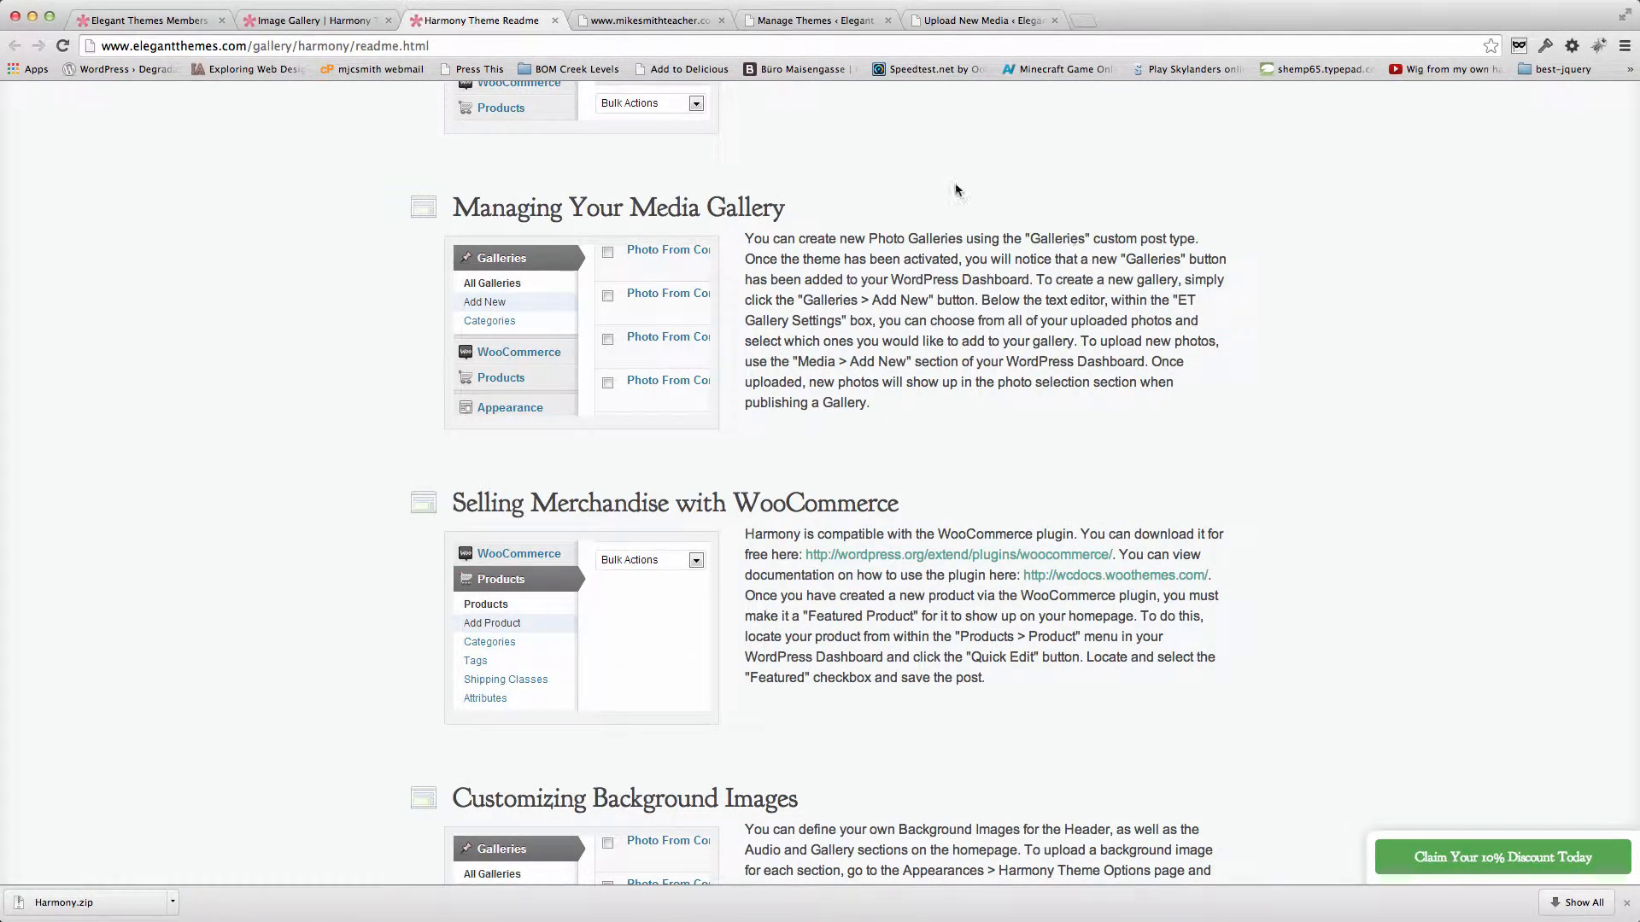
left_click(329, 20)
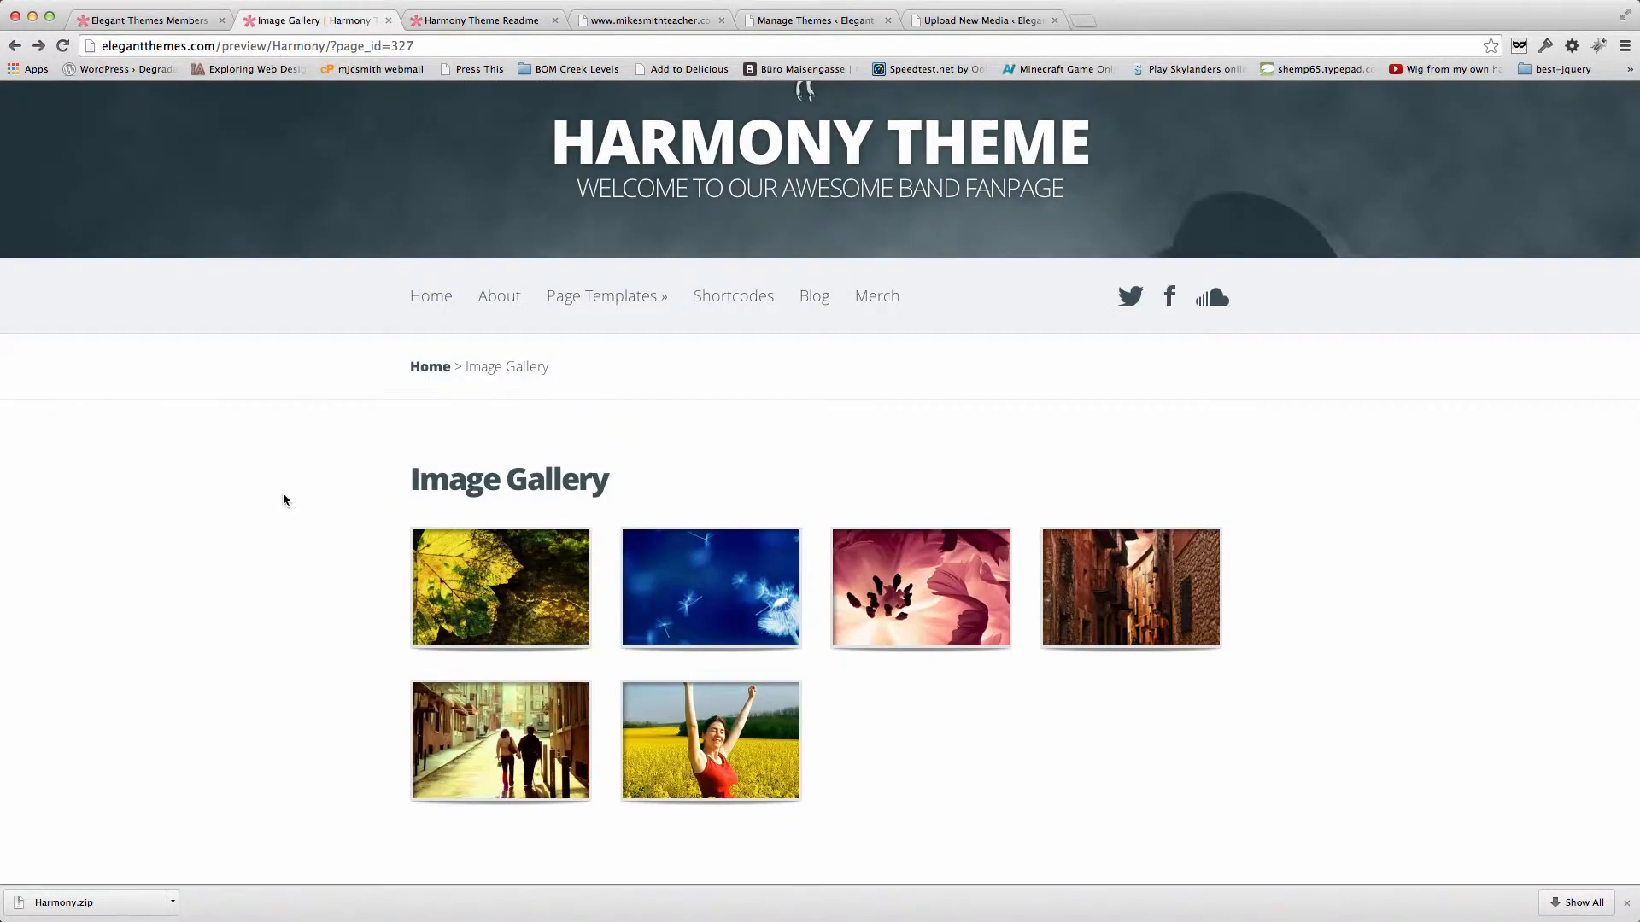
mouse_move(610, 300)
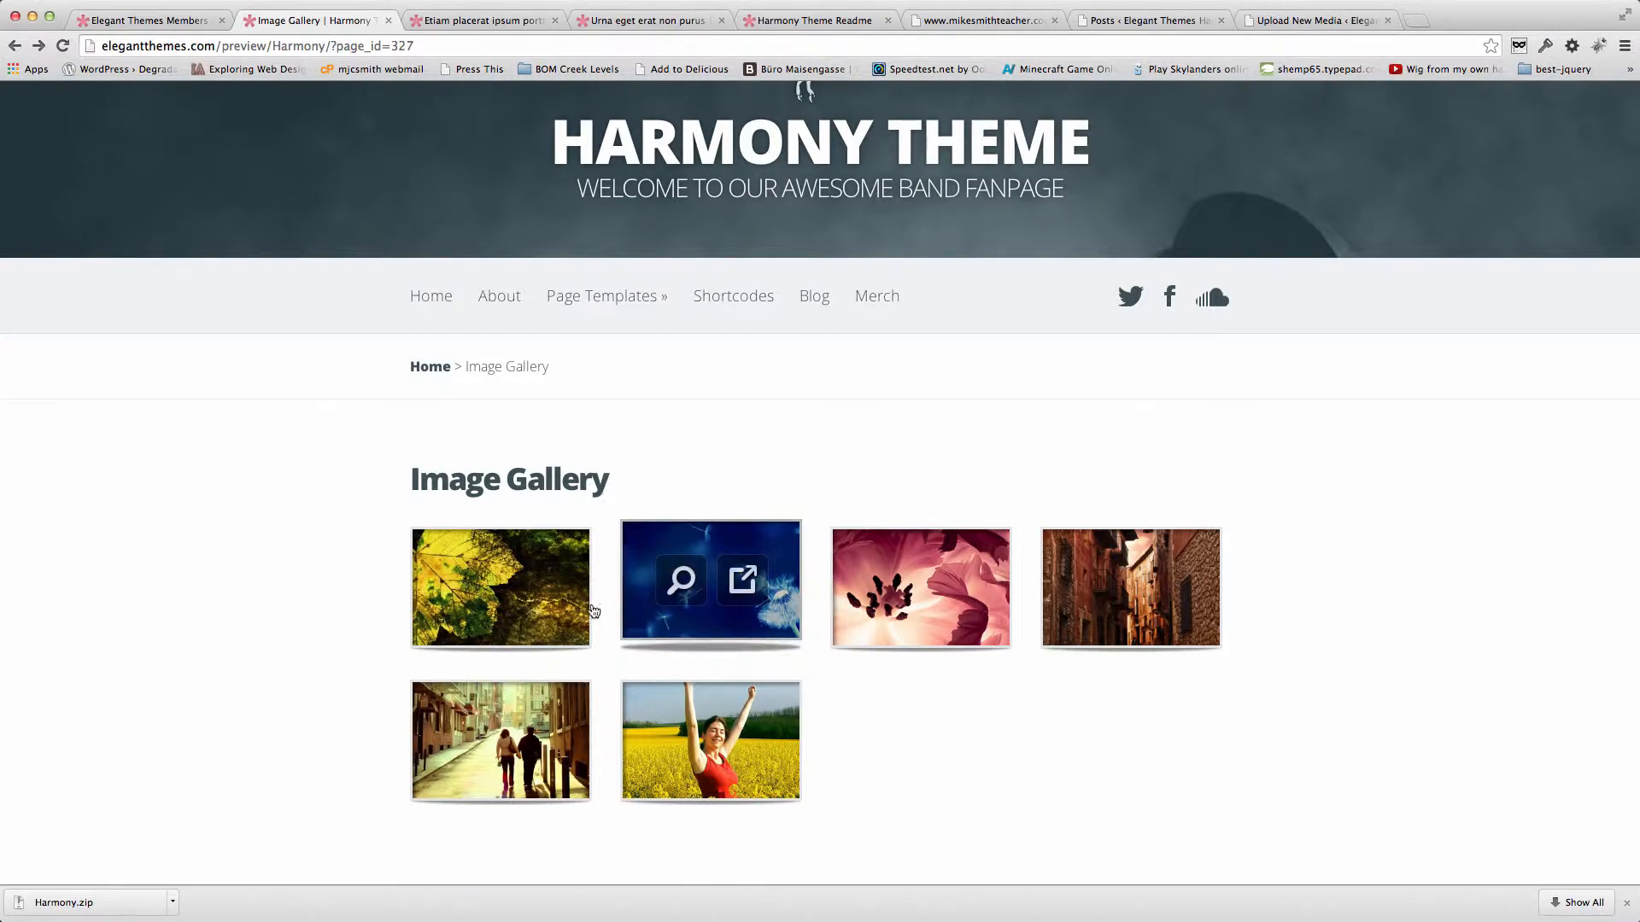
Compare the posts behind the leaf and blue dandelion pictures, checking their categories.
mouse_move(700, 575)
mouse_move(532, 583)
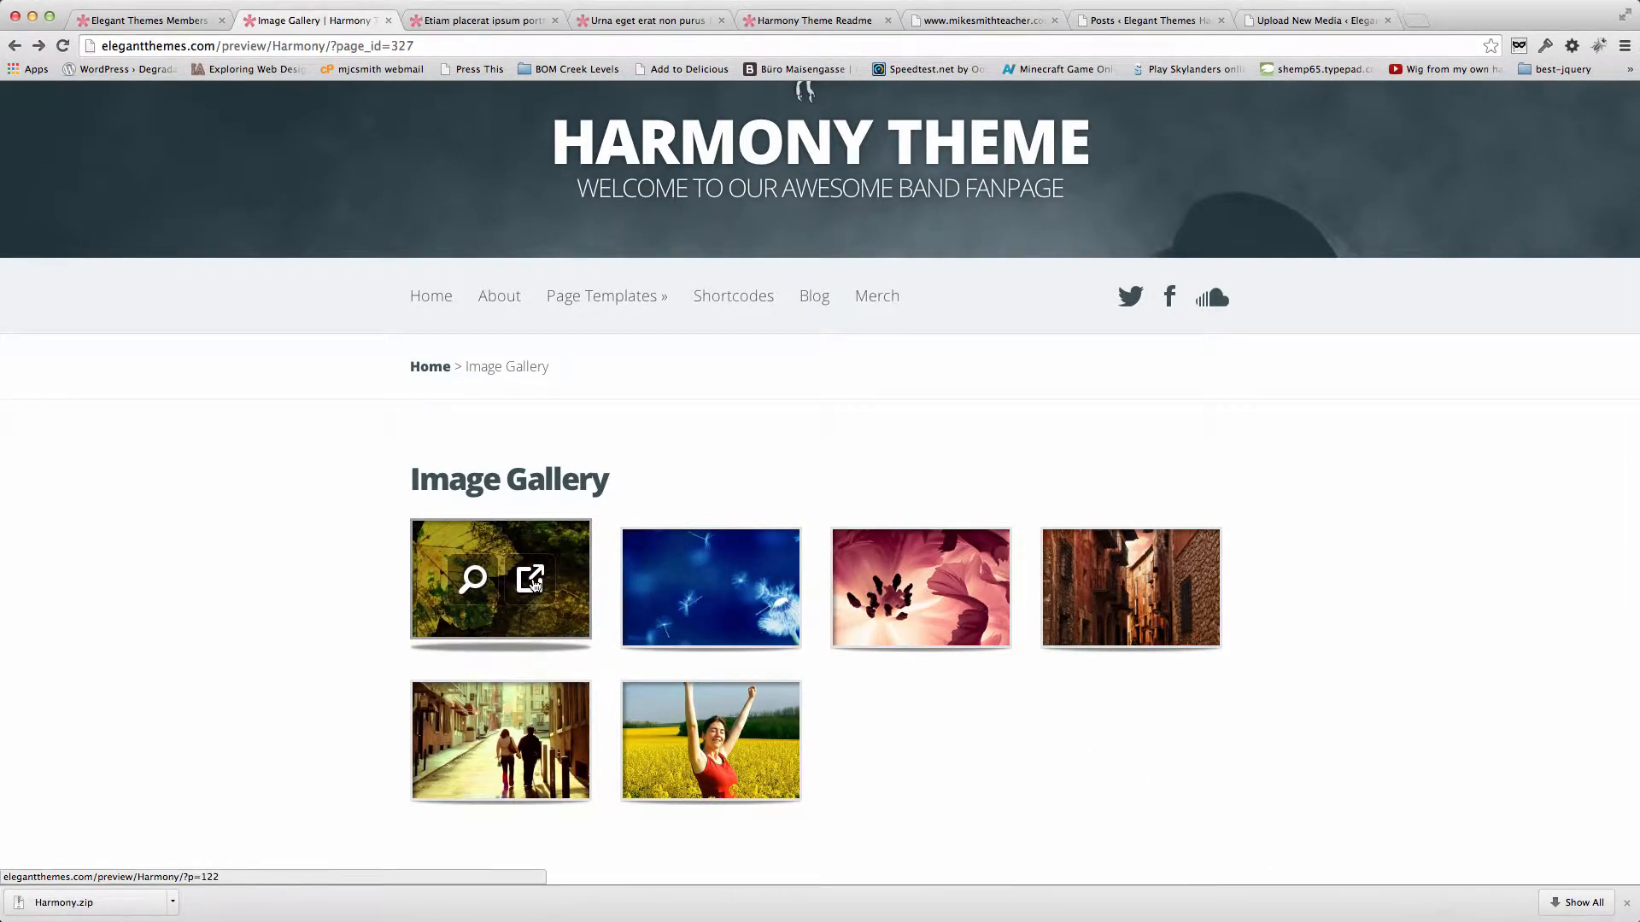
right_click(532, 583)
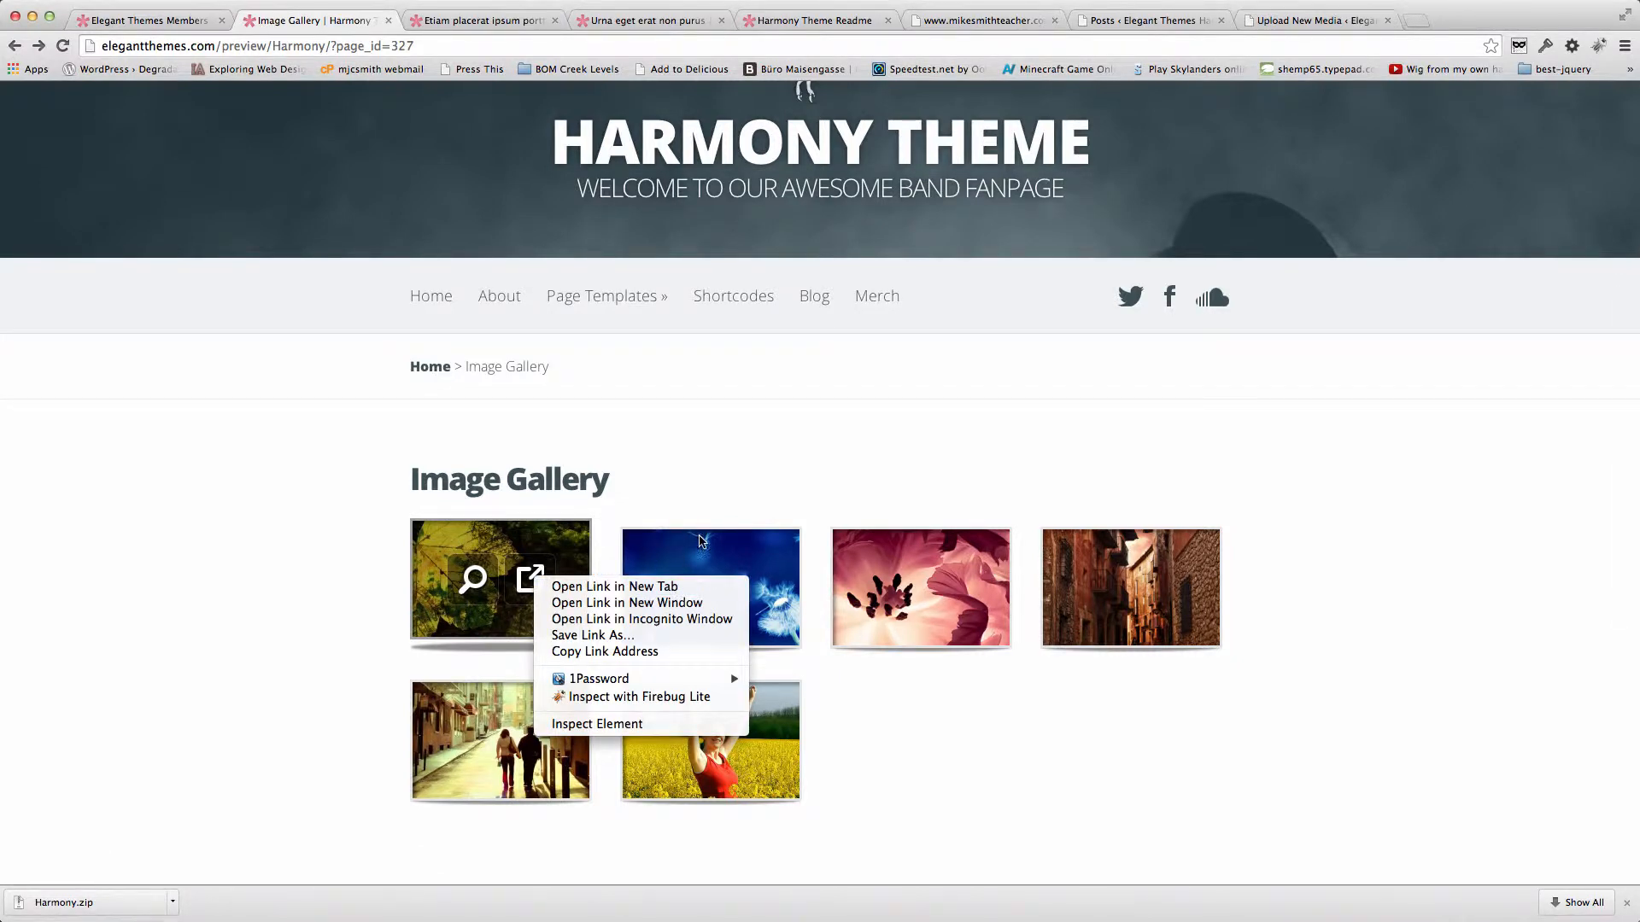
left_click(479, 24)
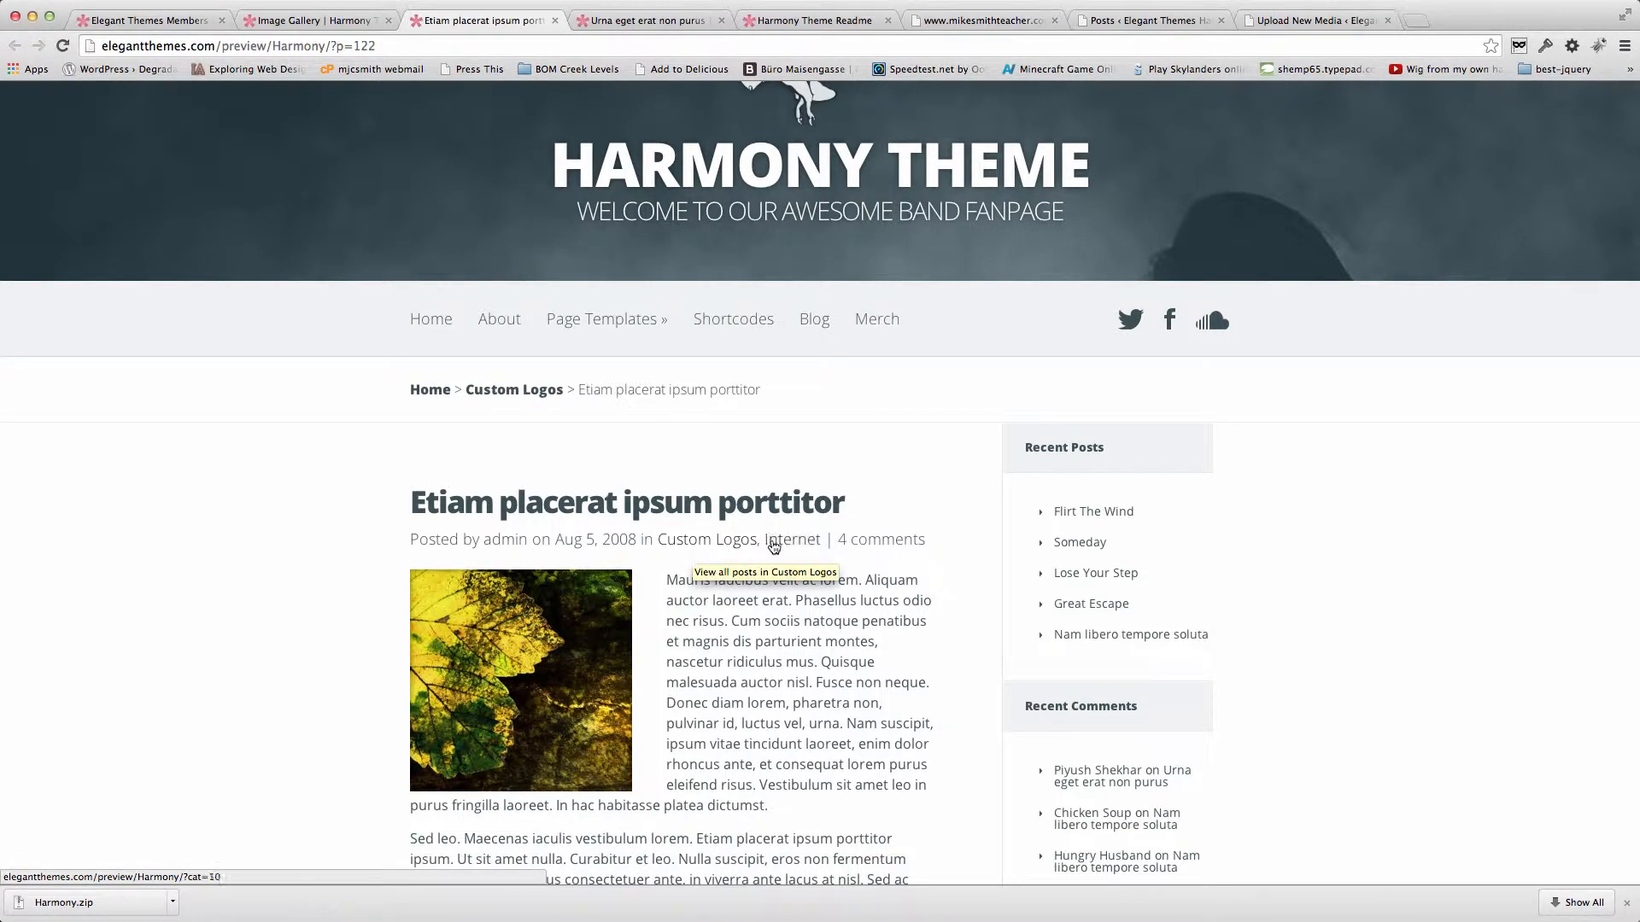
left_click(642, 21)
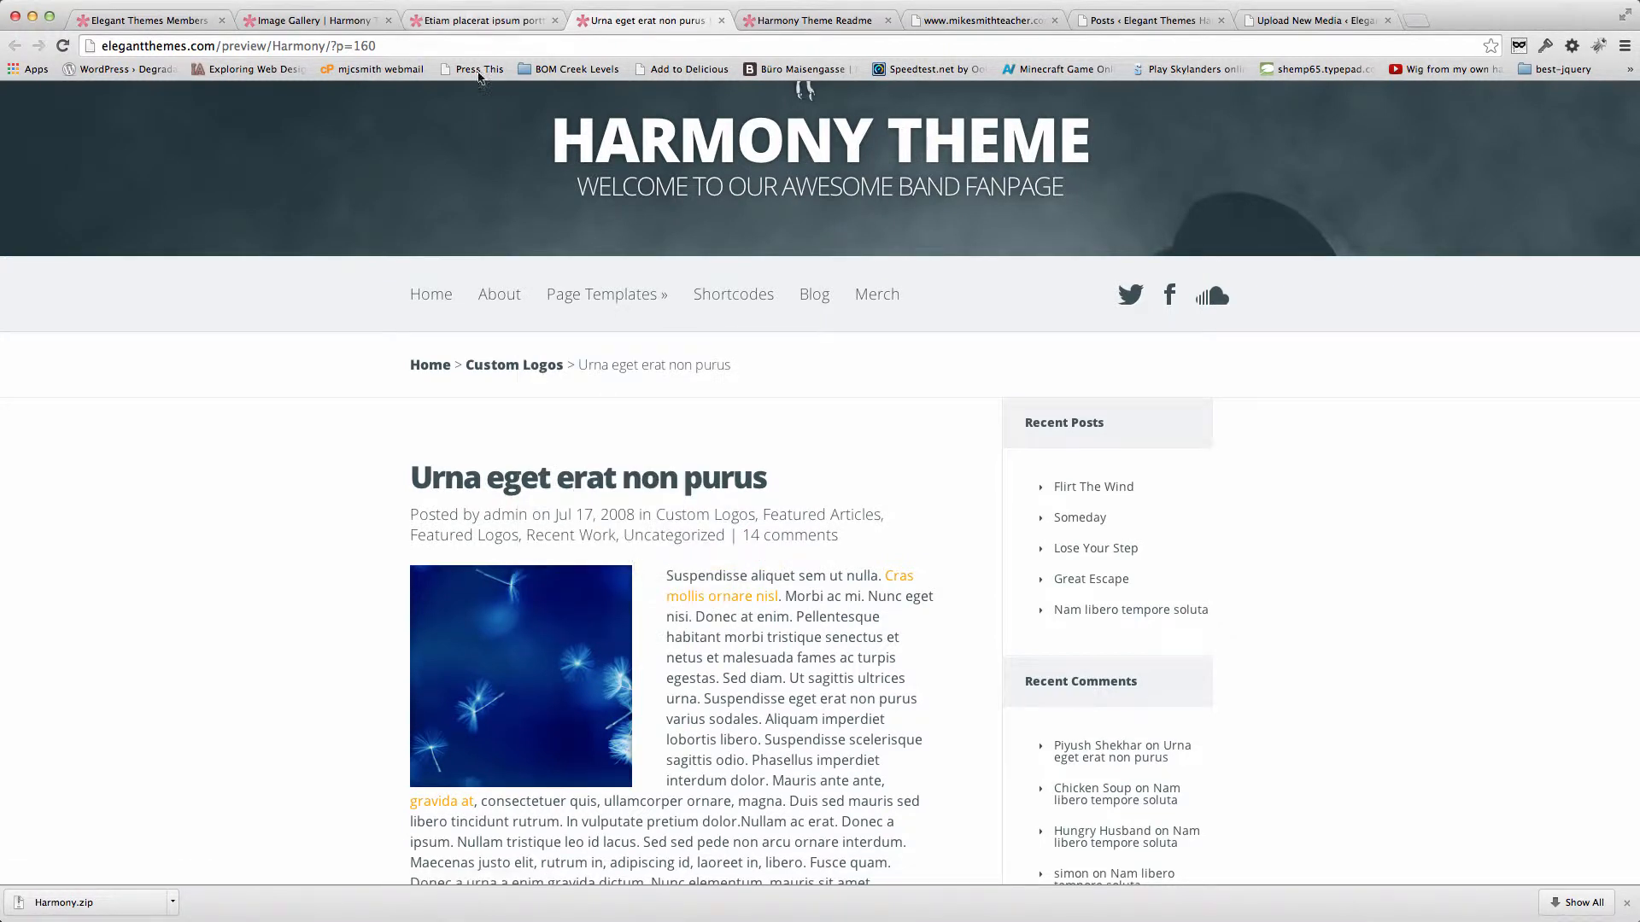
left_click(483, 21)
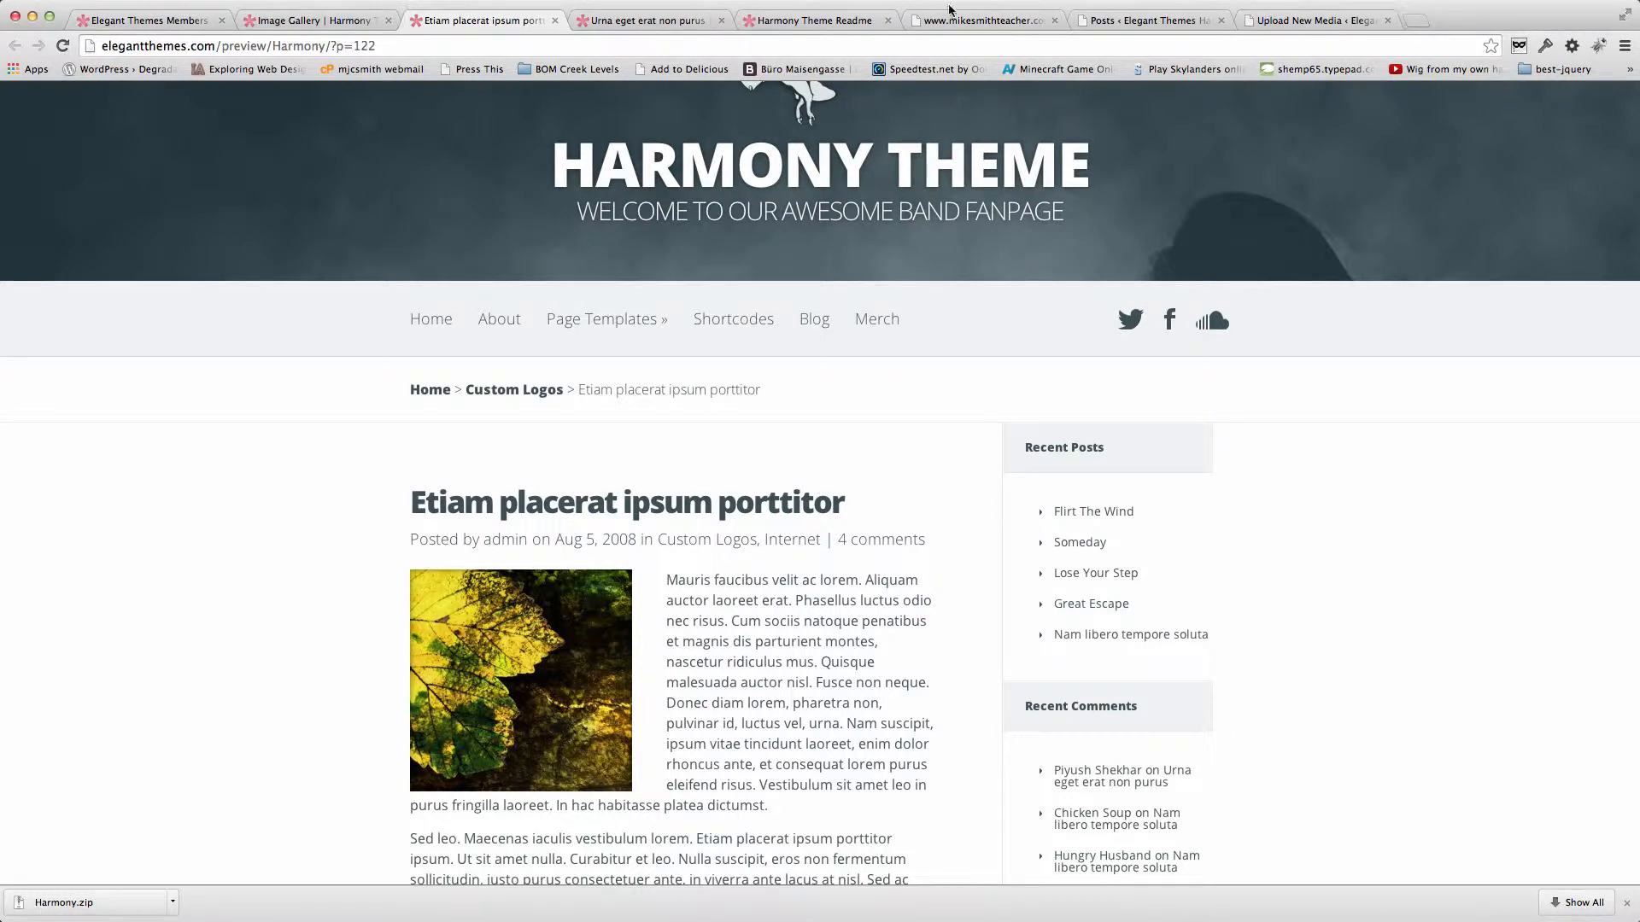
Start a new page from the WordPress admin in a separate browser tab and switch to it.
left_click(1137, 22)
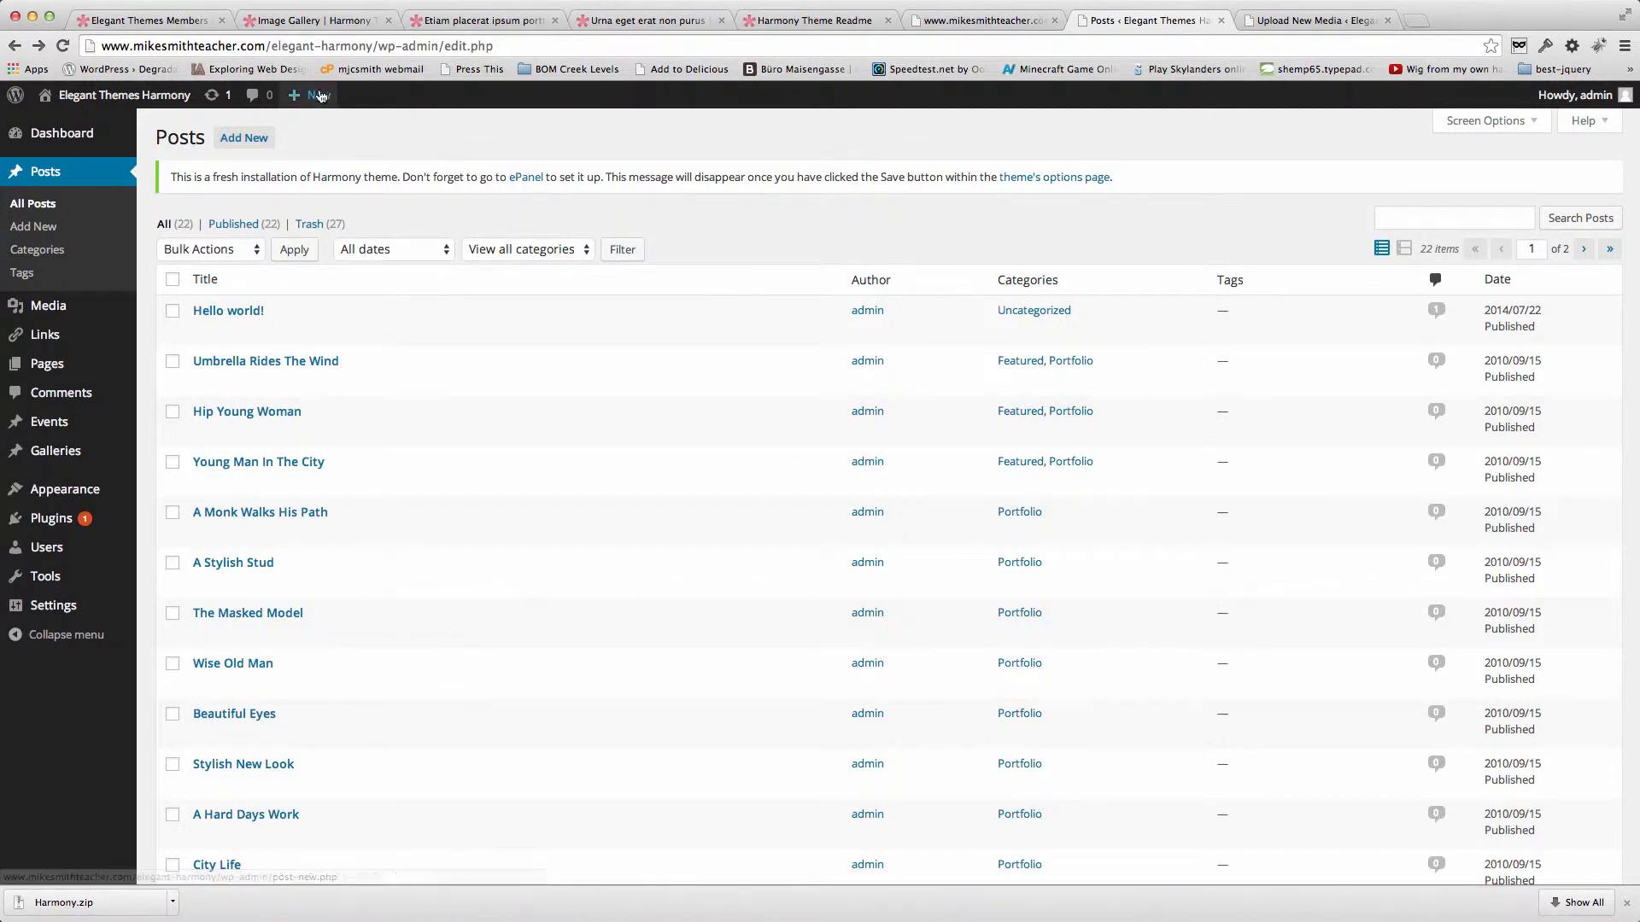
mouse_move(321, 100)
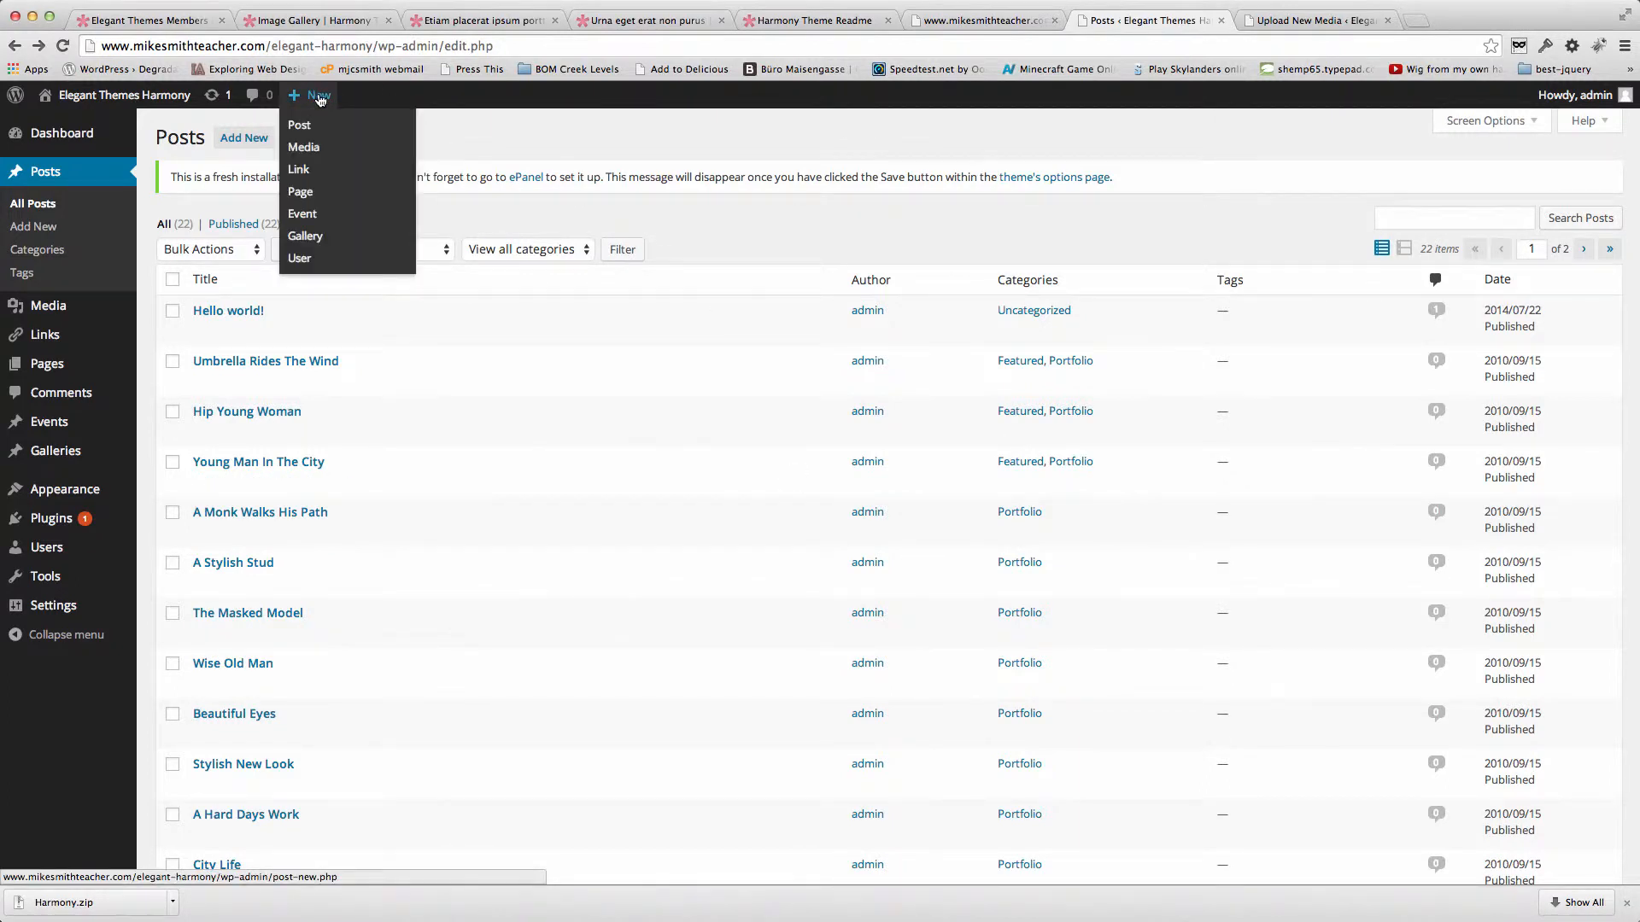
right_click(302, 199)
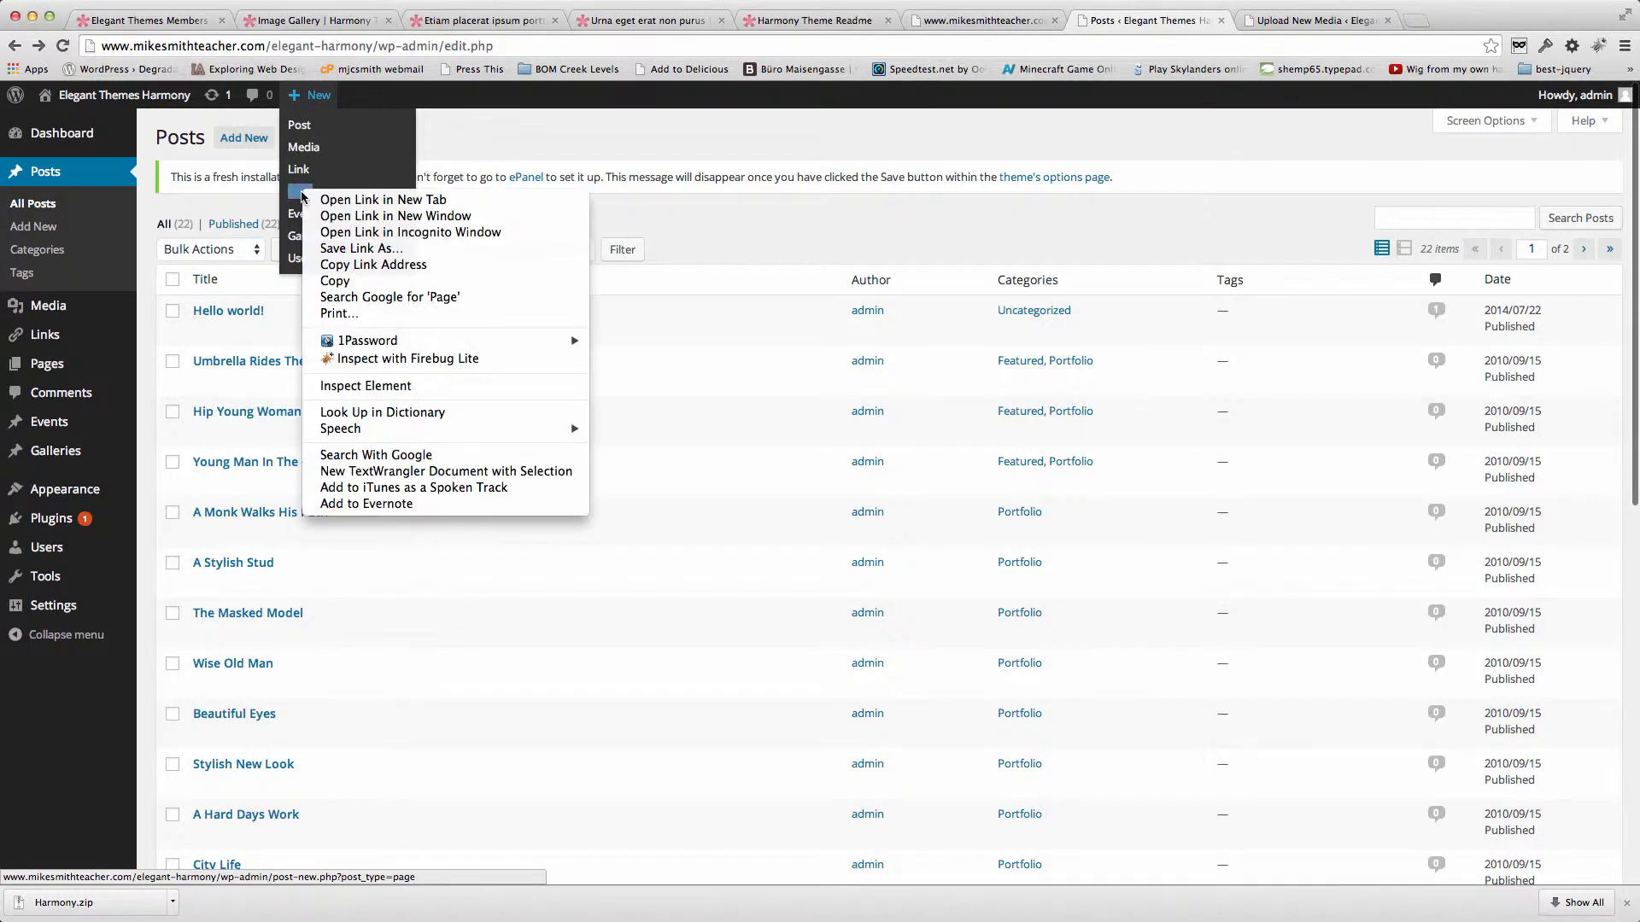
left_click(349, 203)
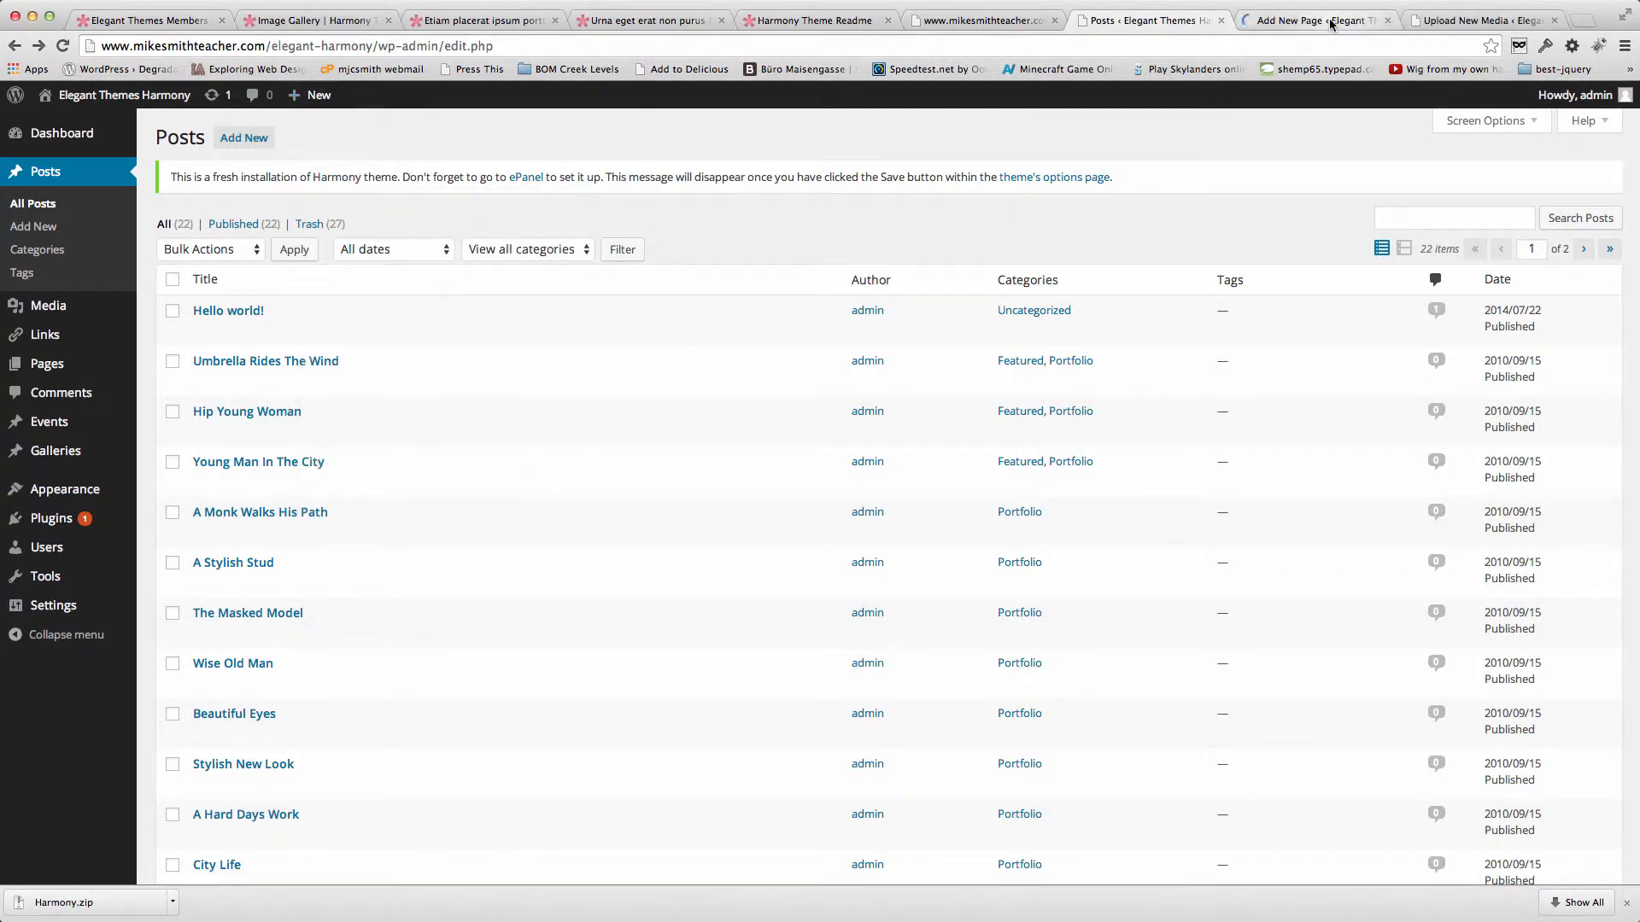
left_click(1329, 20)
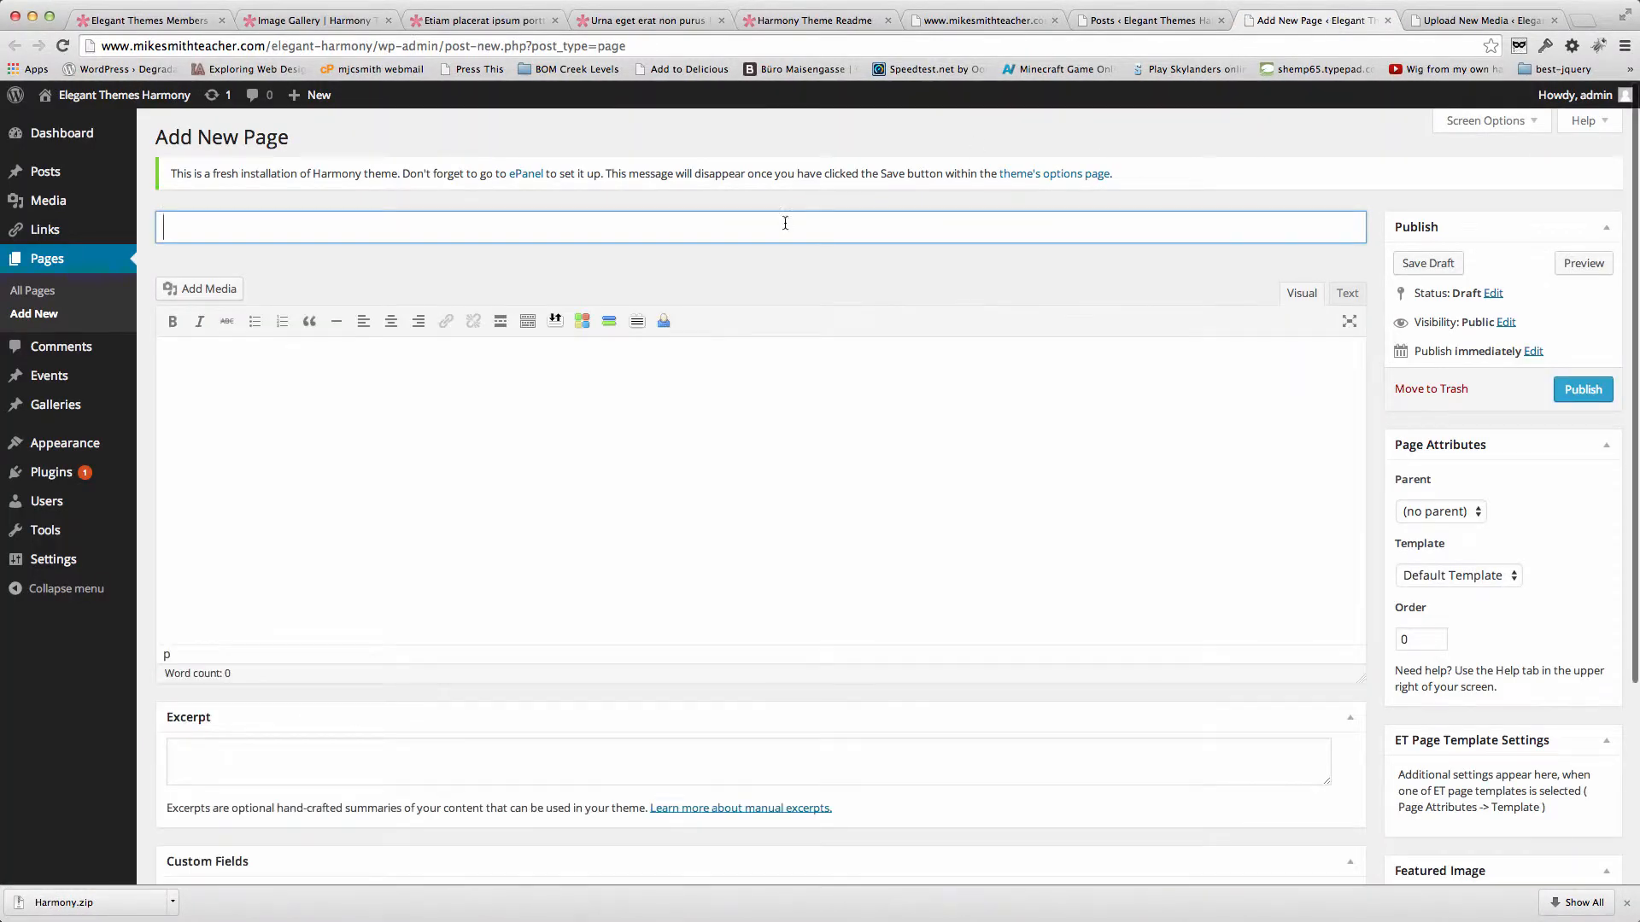
Title the new page "Featured Posts Gallery" and enter "Gallery" as its body text.
type("Feat")
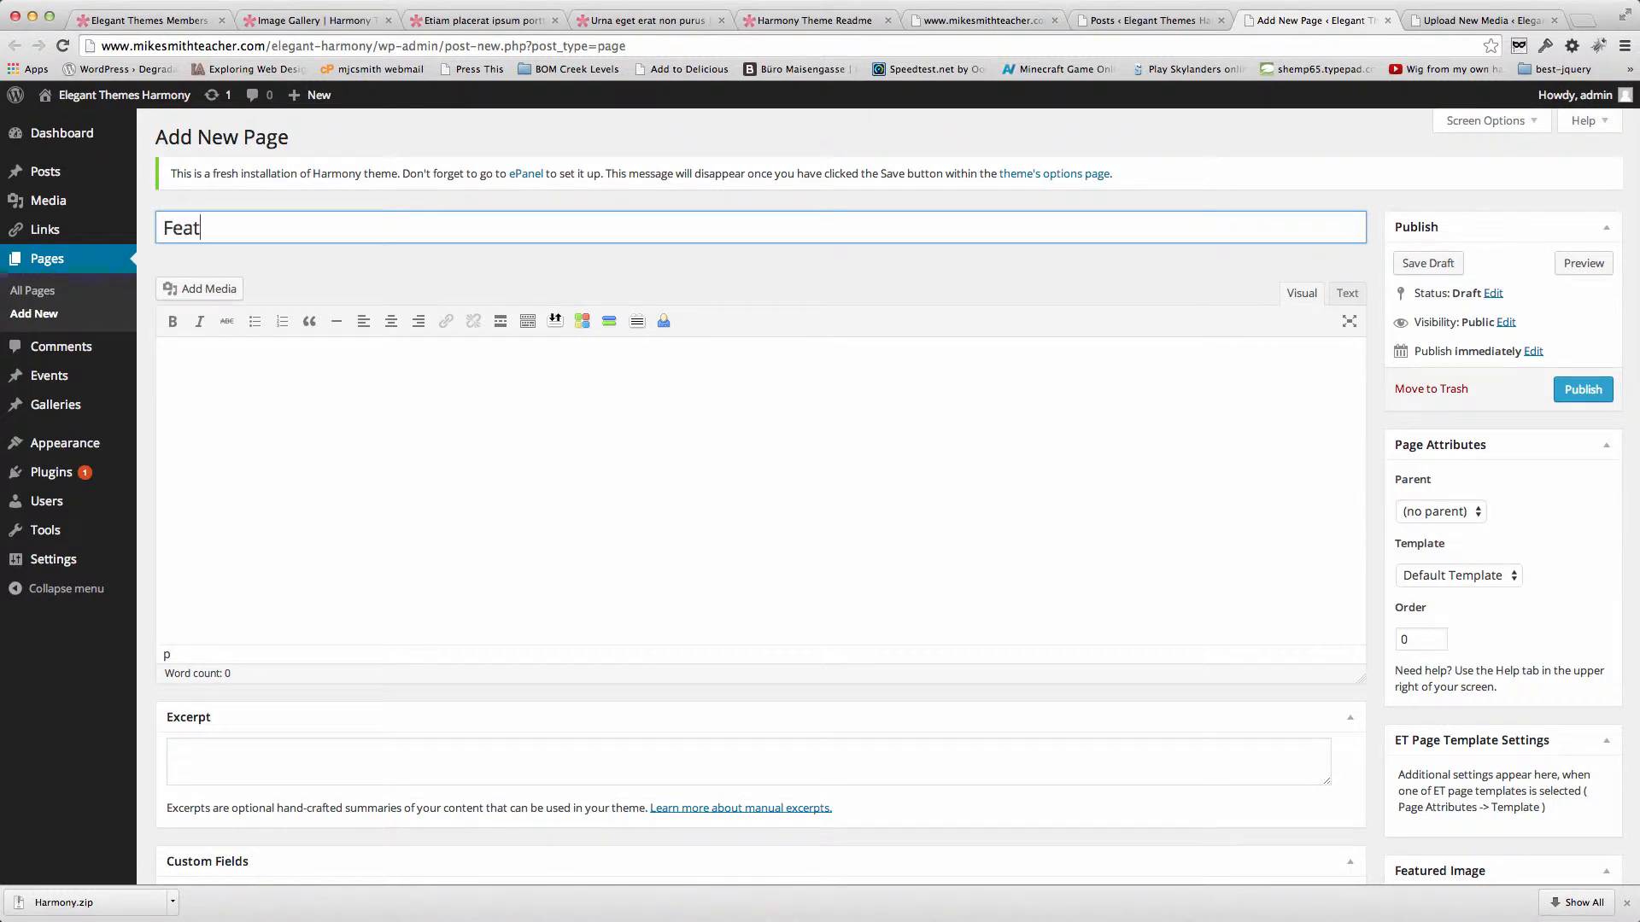
type("ured Posts Galery")
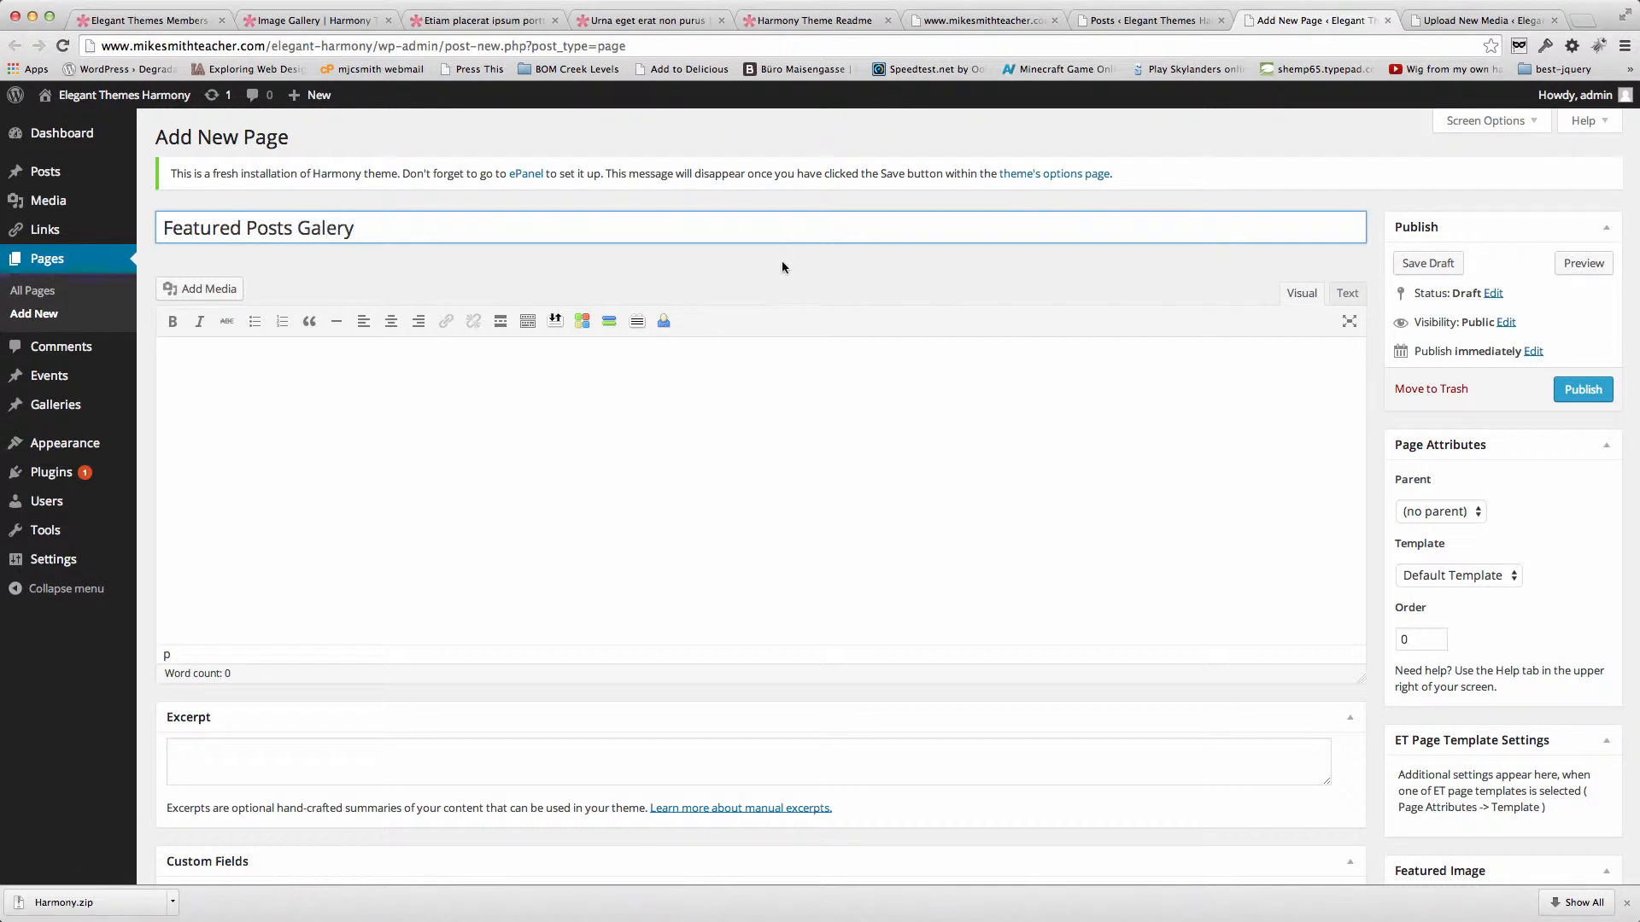
left_click(325, 228)
type("l")
left_click(454, 391)
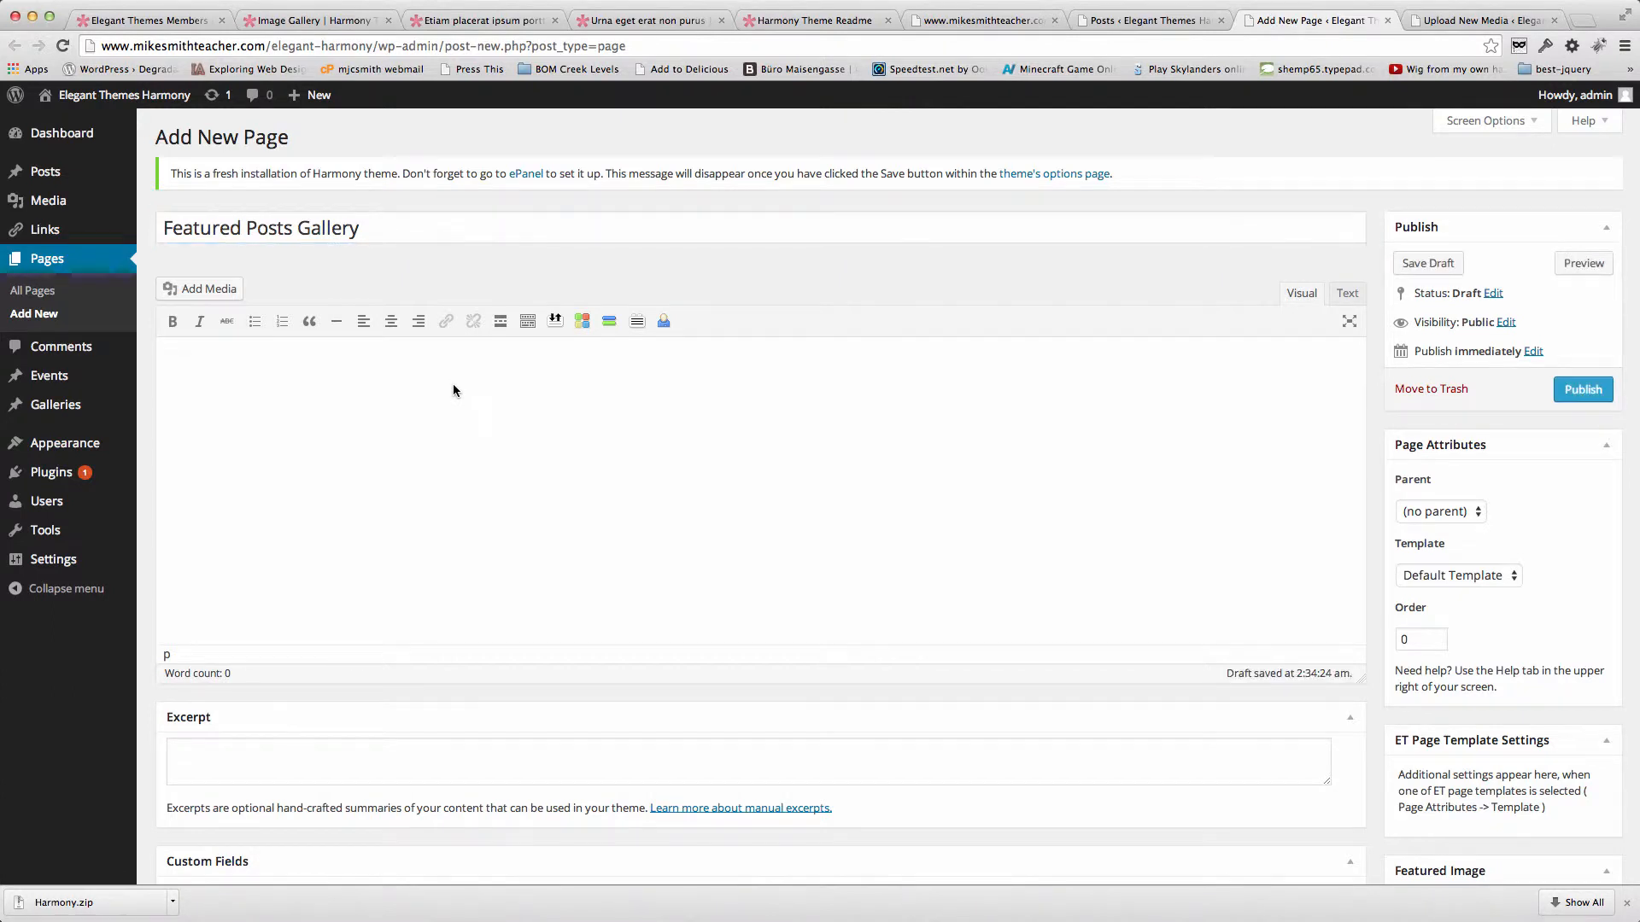
type("Gallery")
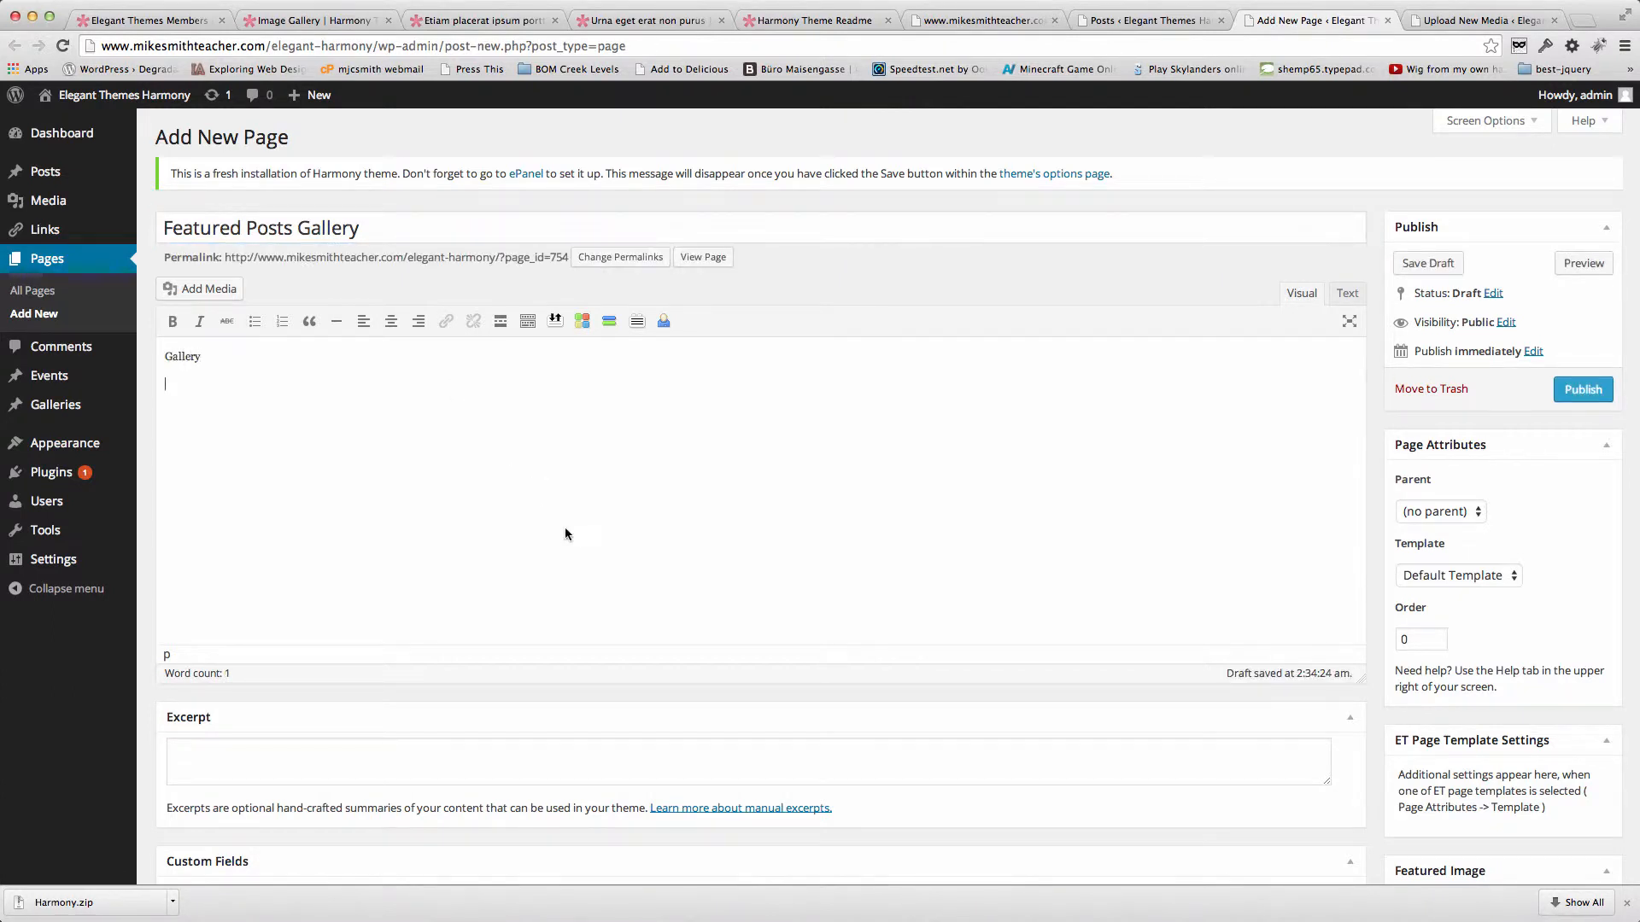
Assign the Gallery Page template to the Featured Posts Gallery page.
scroll(968, 560, "down", 3)
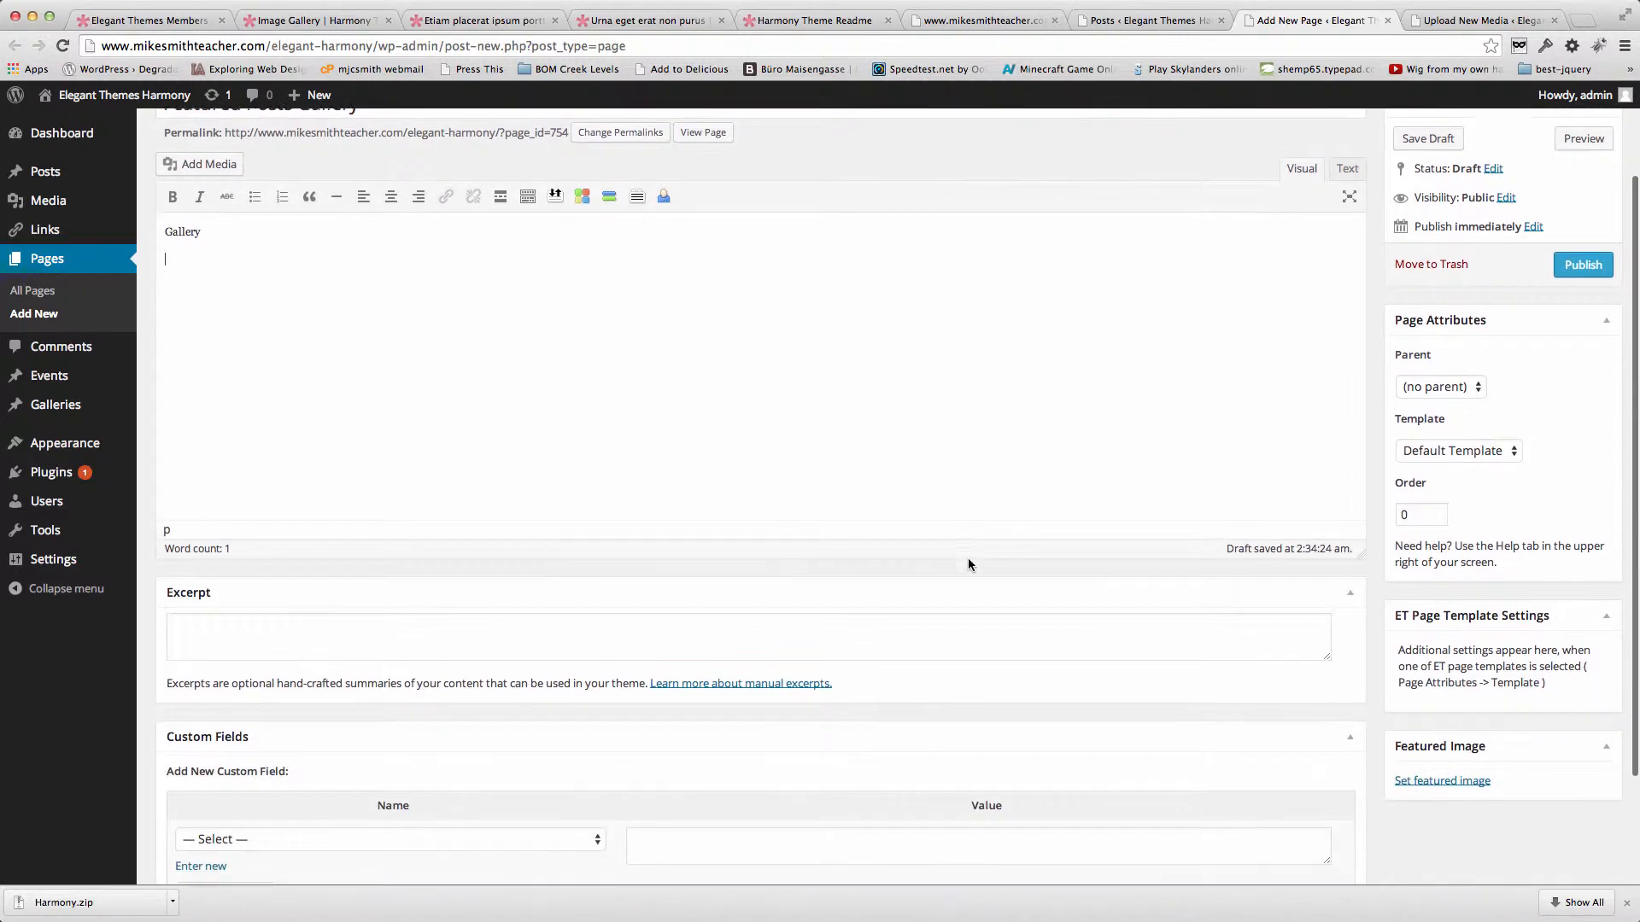
scroll(968, 560, "up", 1)
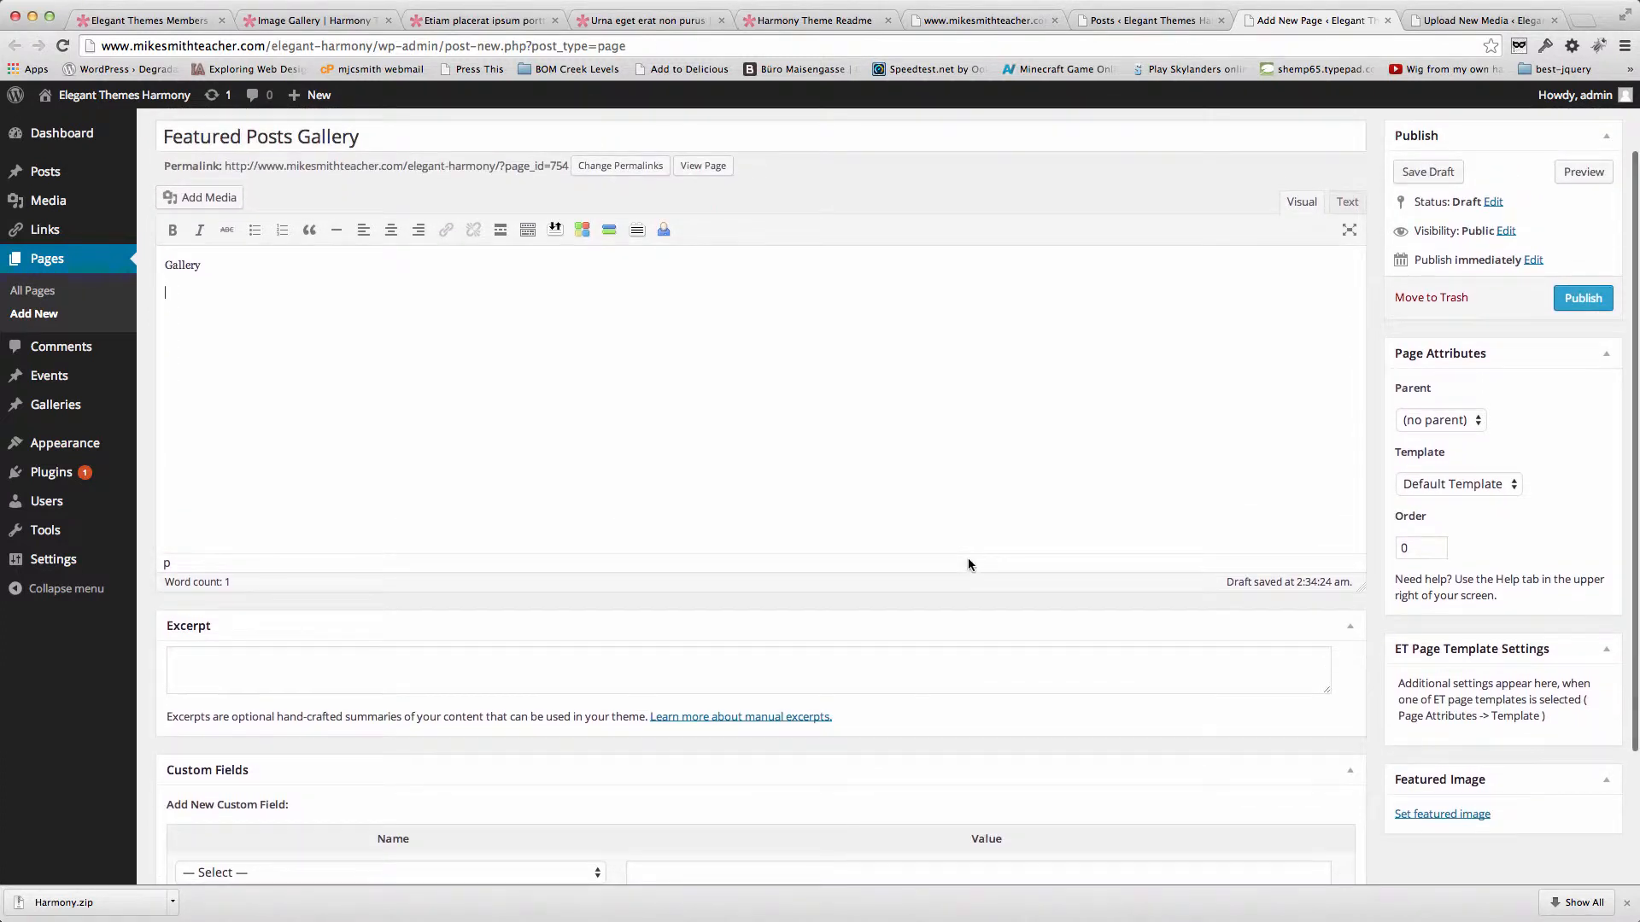
left_click(1511, 487)
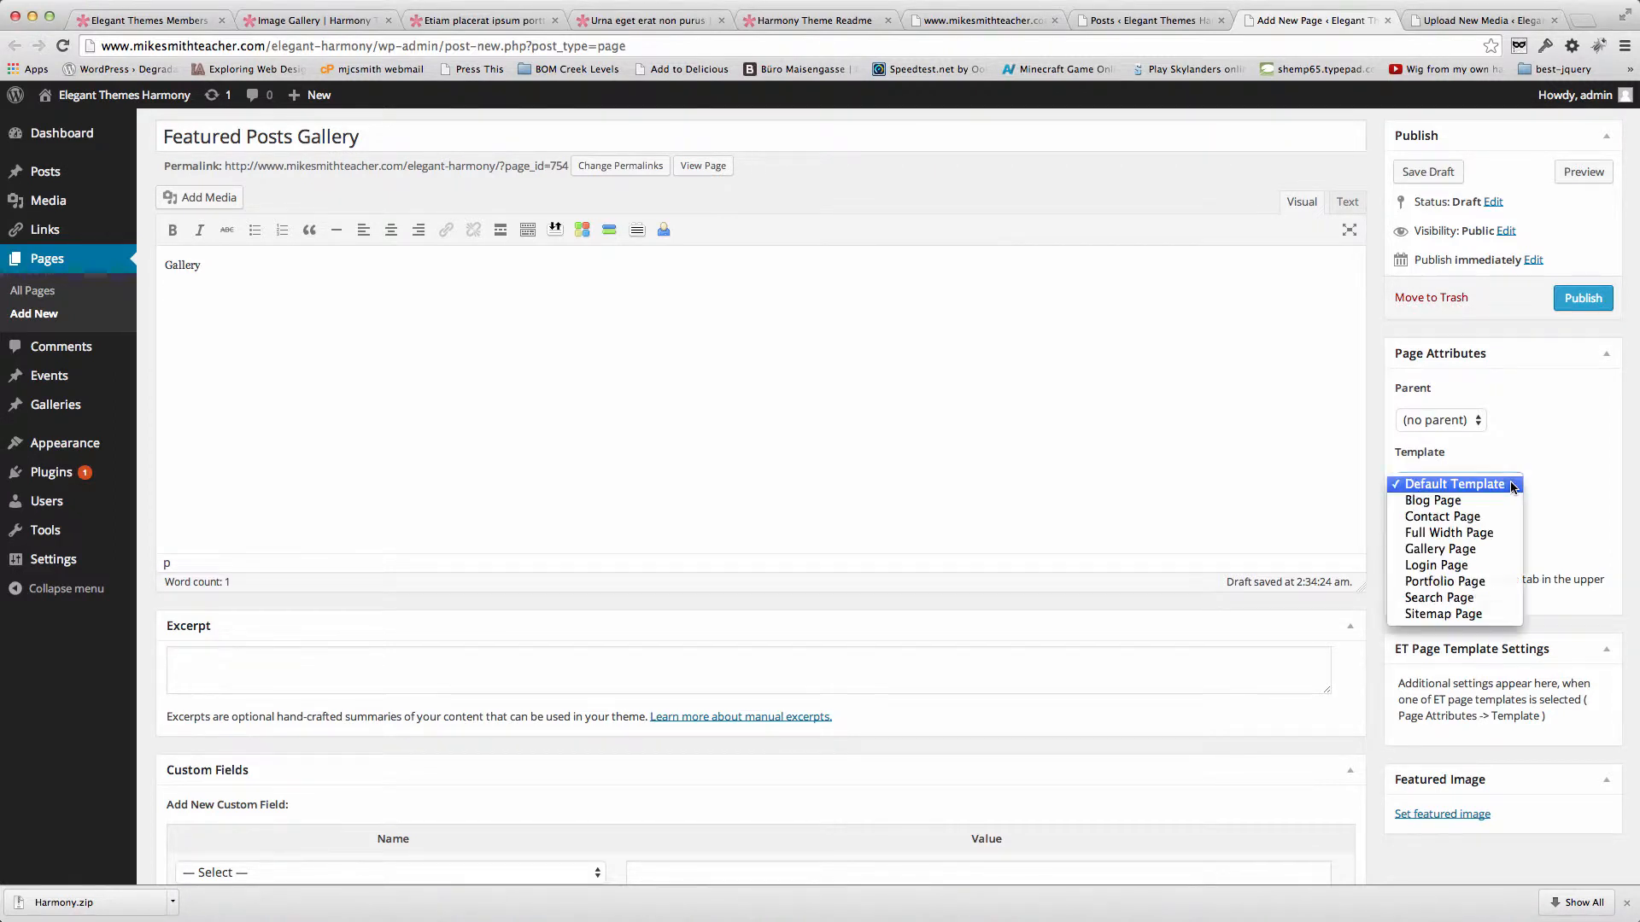
left_click(1457, 551)
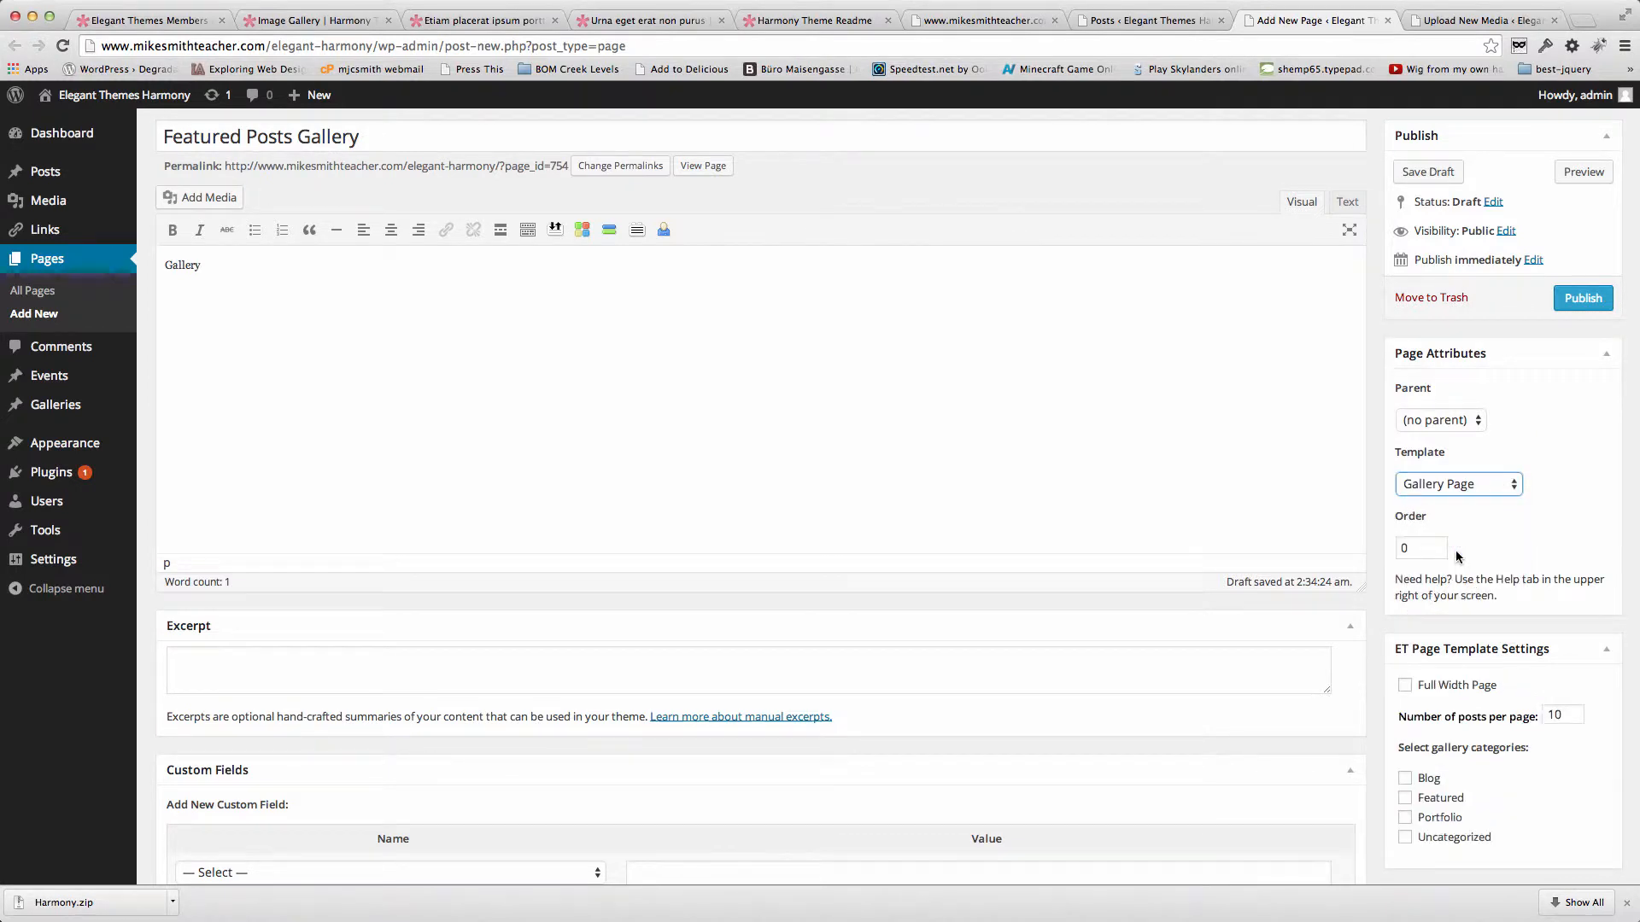
Limit the gallery to the Featured category and publish the Featured Posts Gallery page.
scroll(1551, 617, "down", 3)
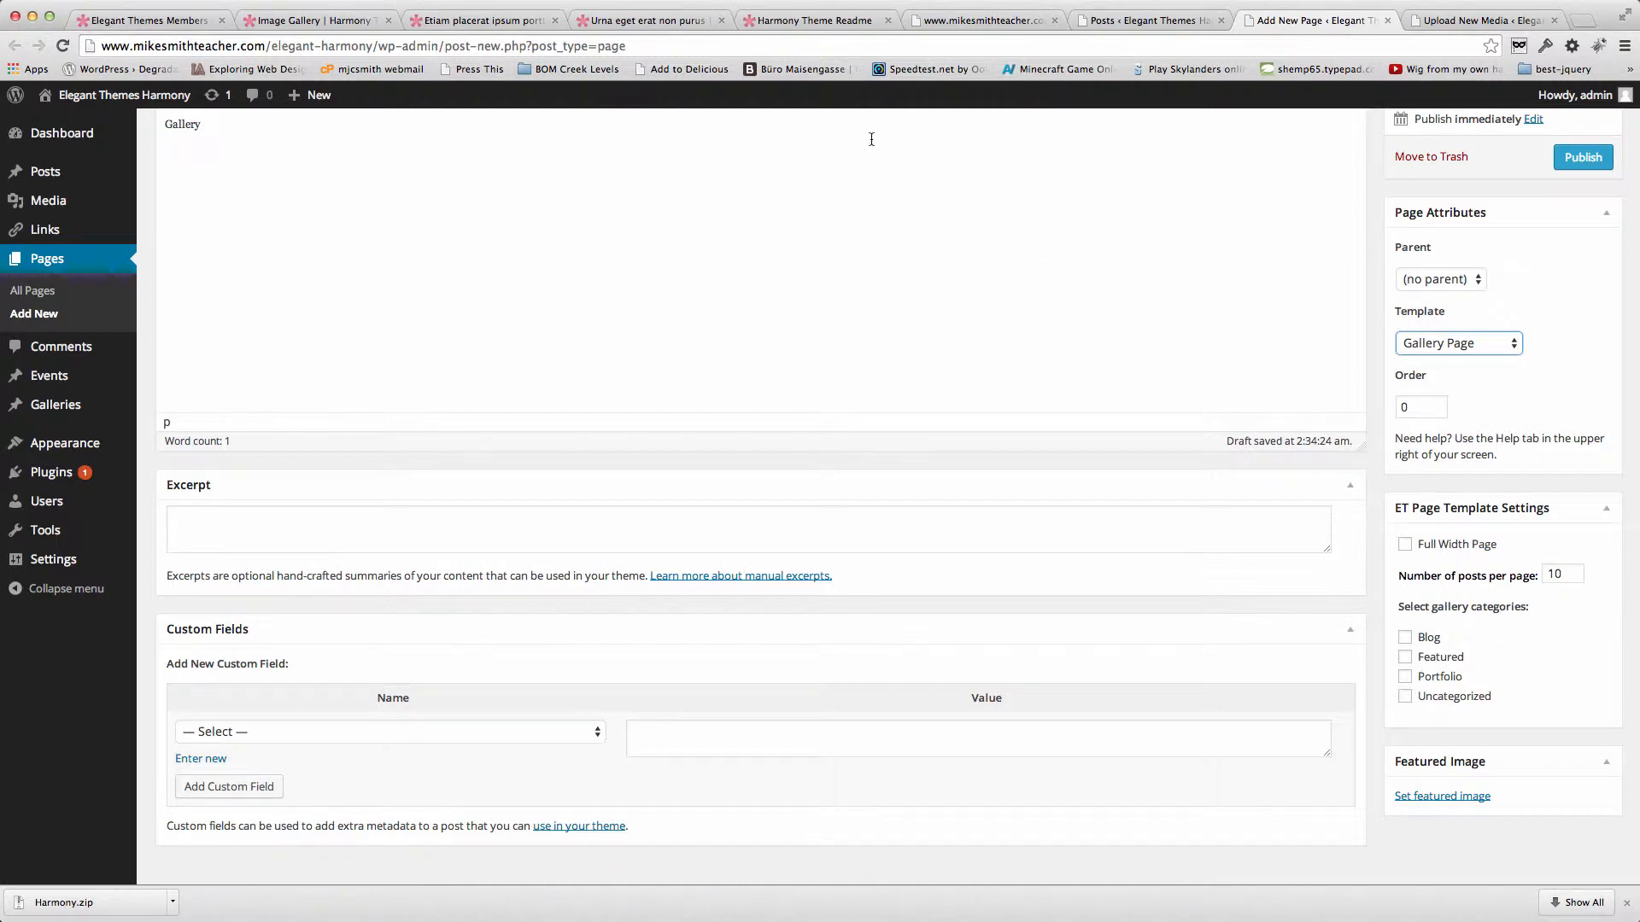
left_click(1140, 21)
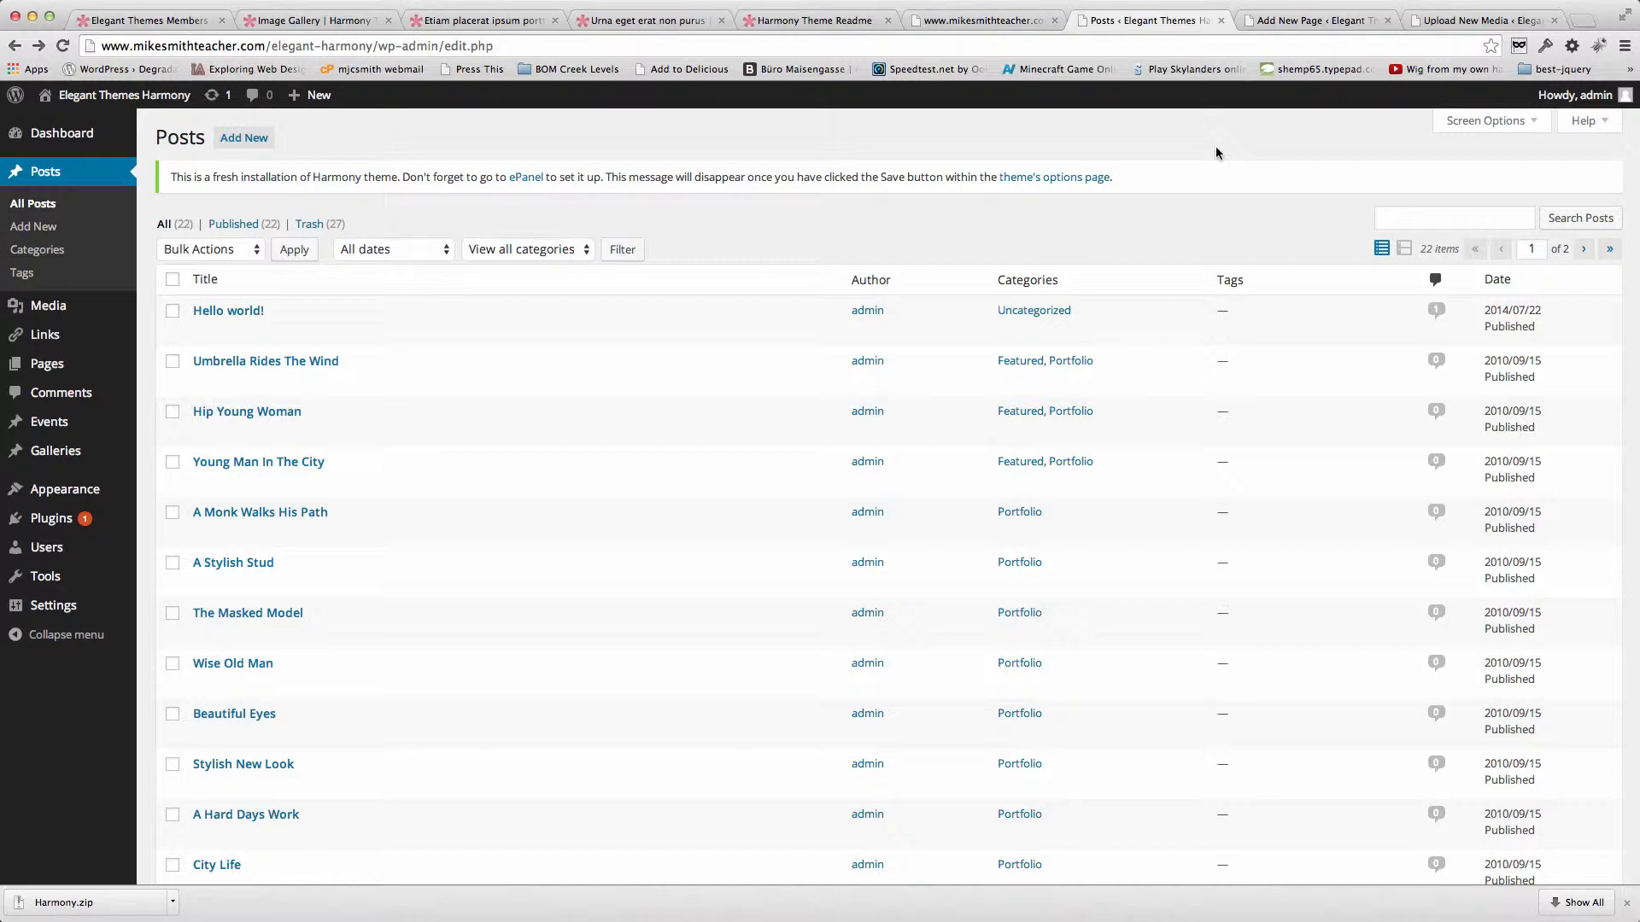
left_click(1480, 22)
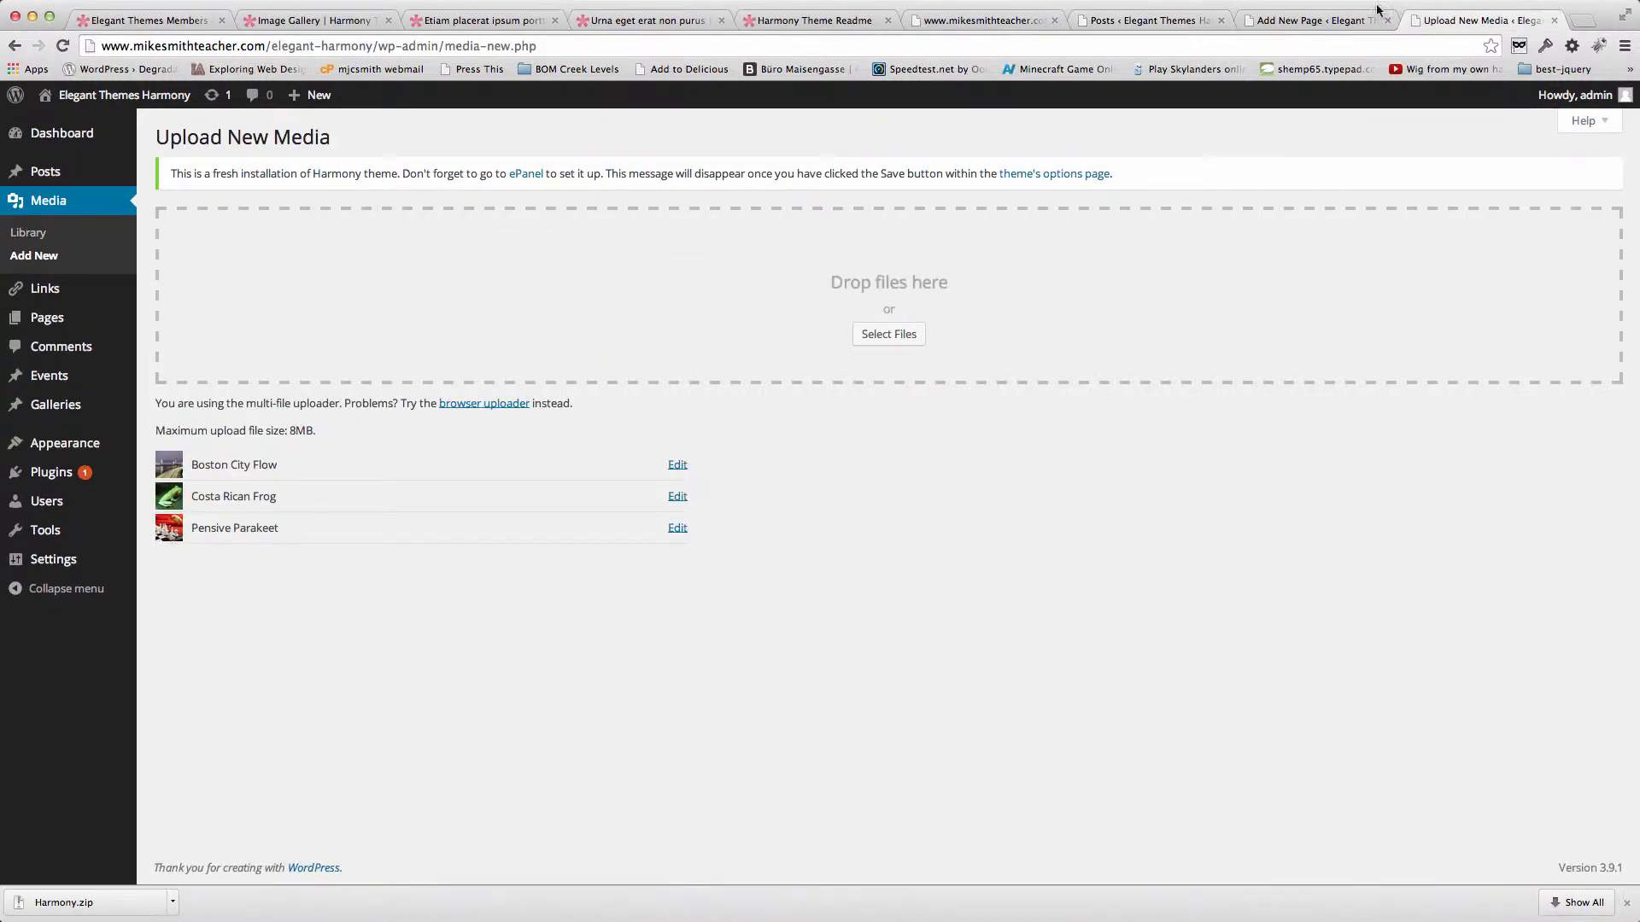
left_click(1341, 22)
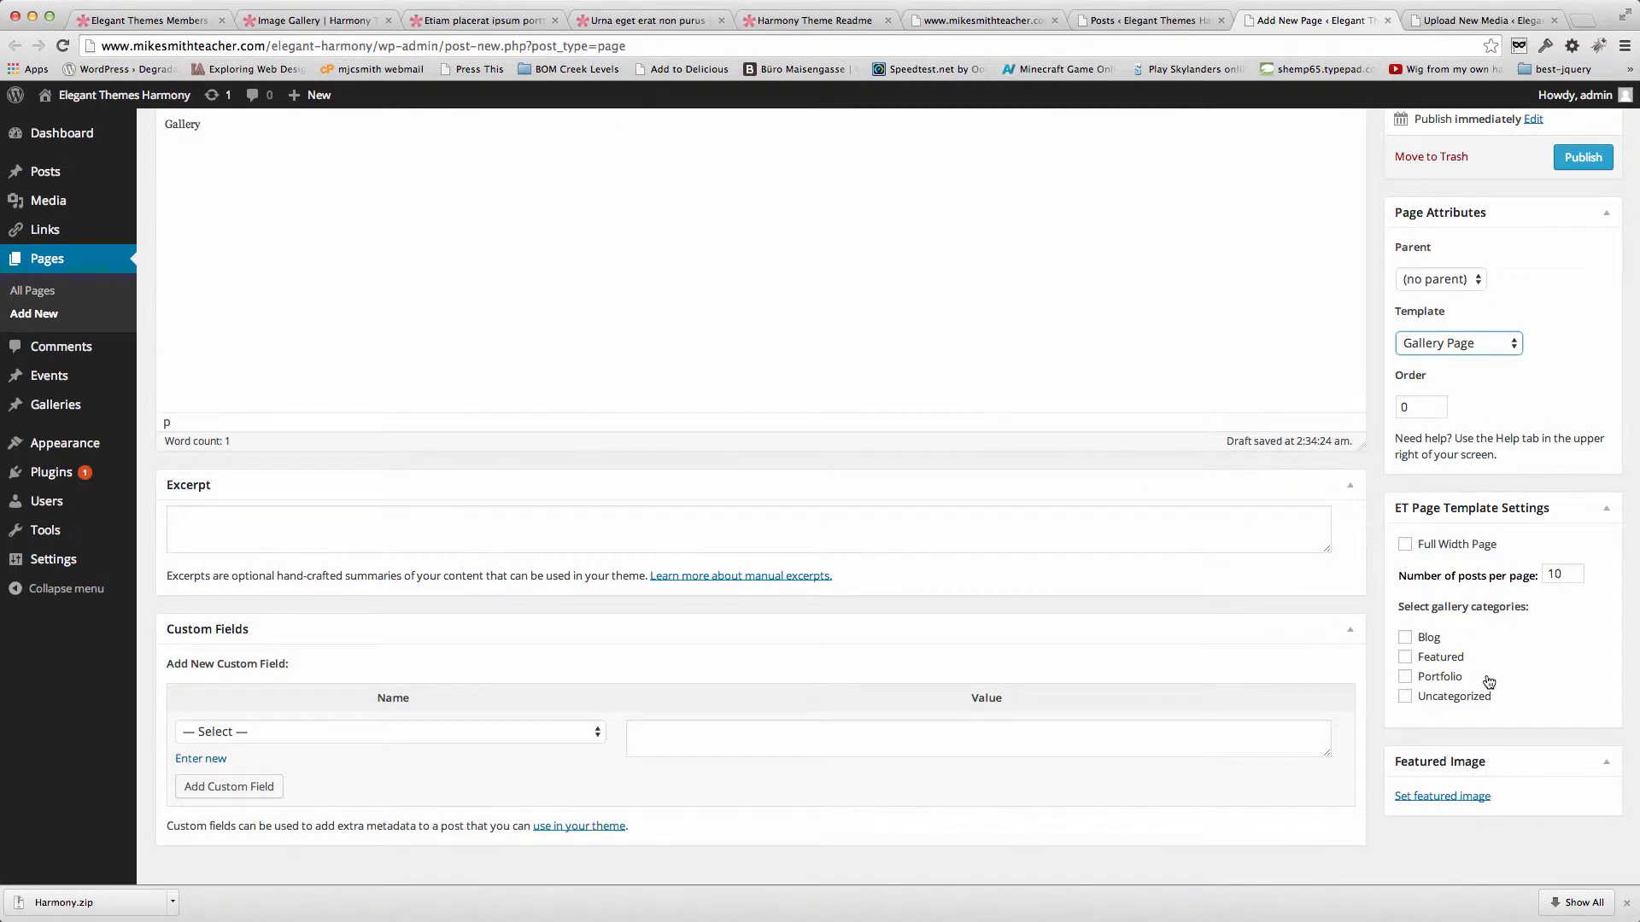
left_click(1405, 658)
scroll(1483, 646, "up", 3)
scroll(1483, 647, "up", 2)
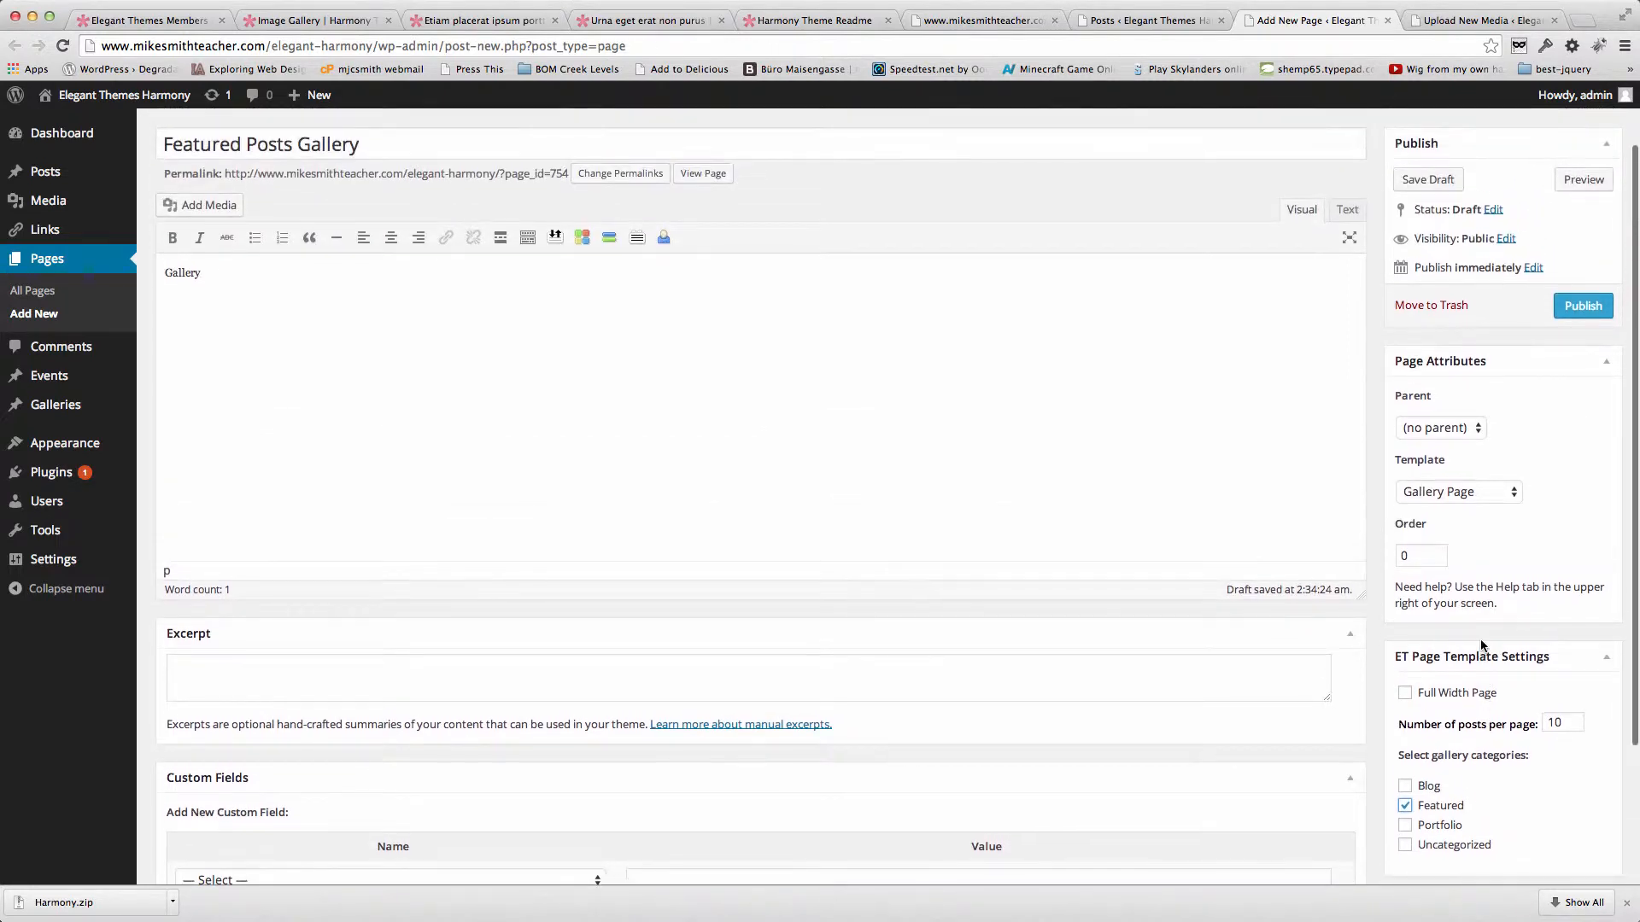
left_click(1584, 309)
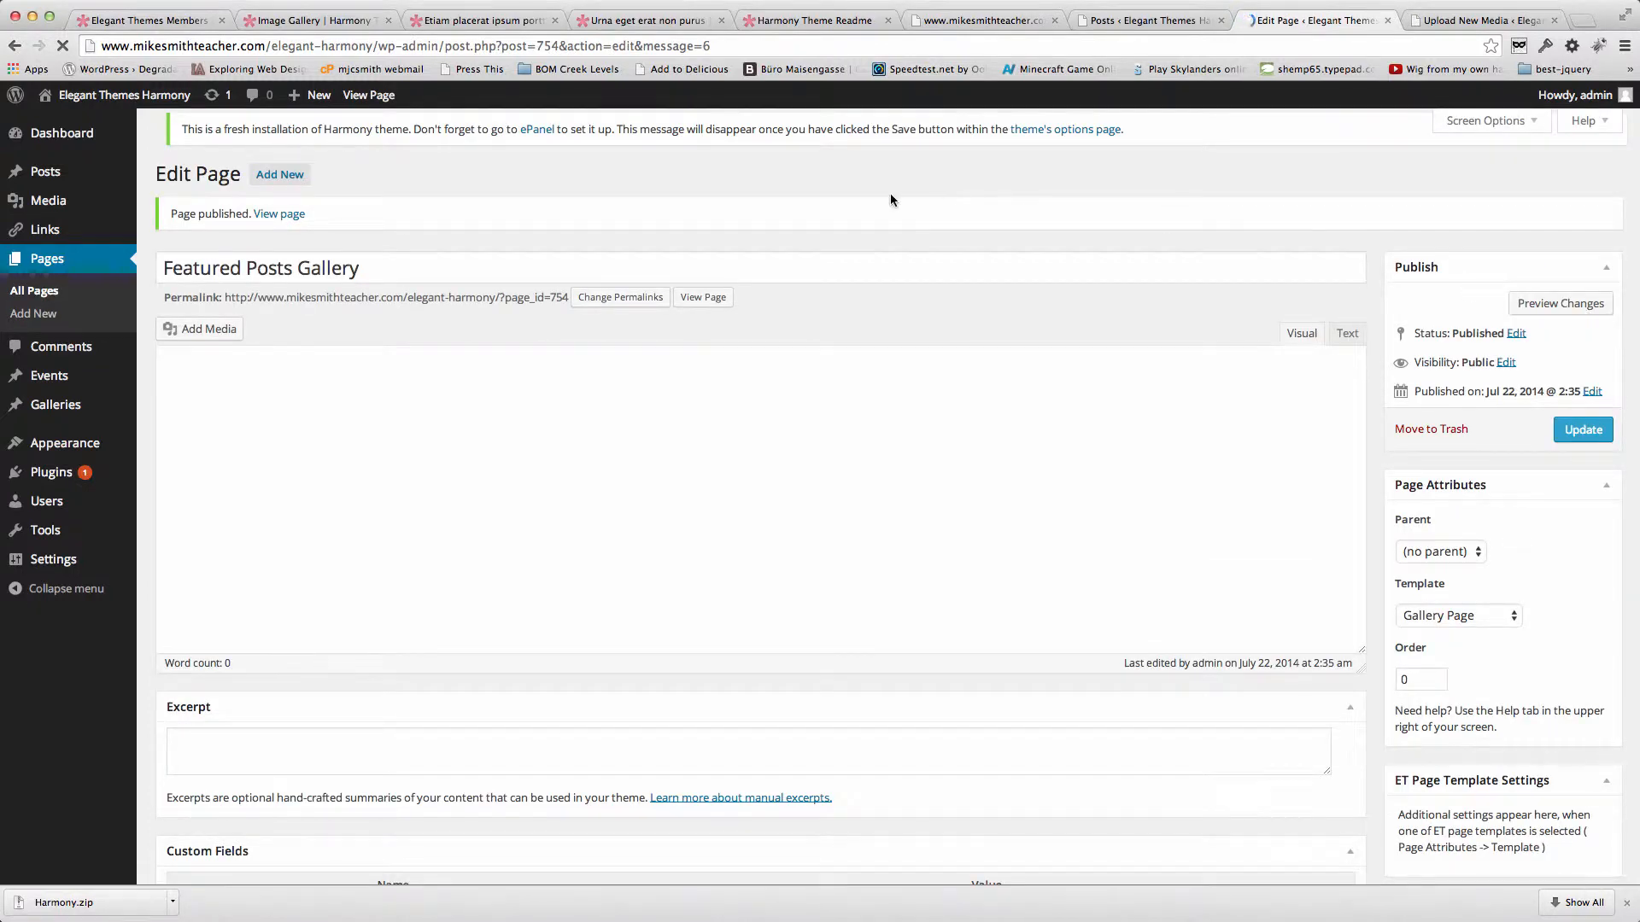
View the published Featured Posts Gallery page, enlarge the orange flower picture, and close the enlarged view.
left_click(373, 96)
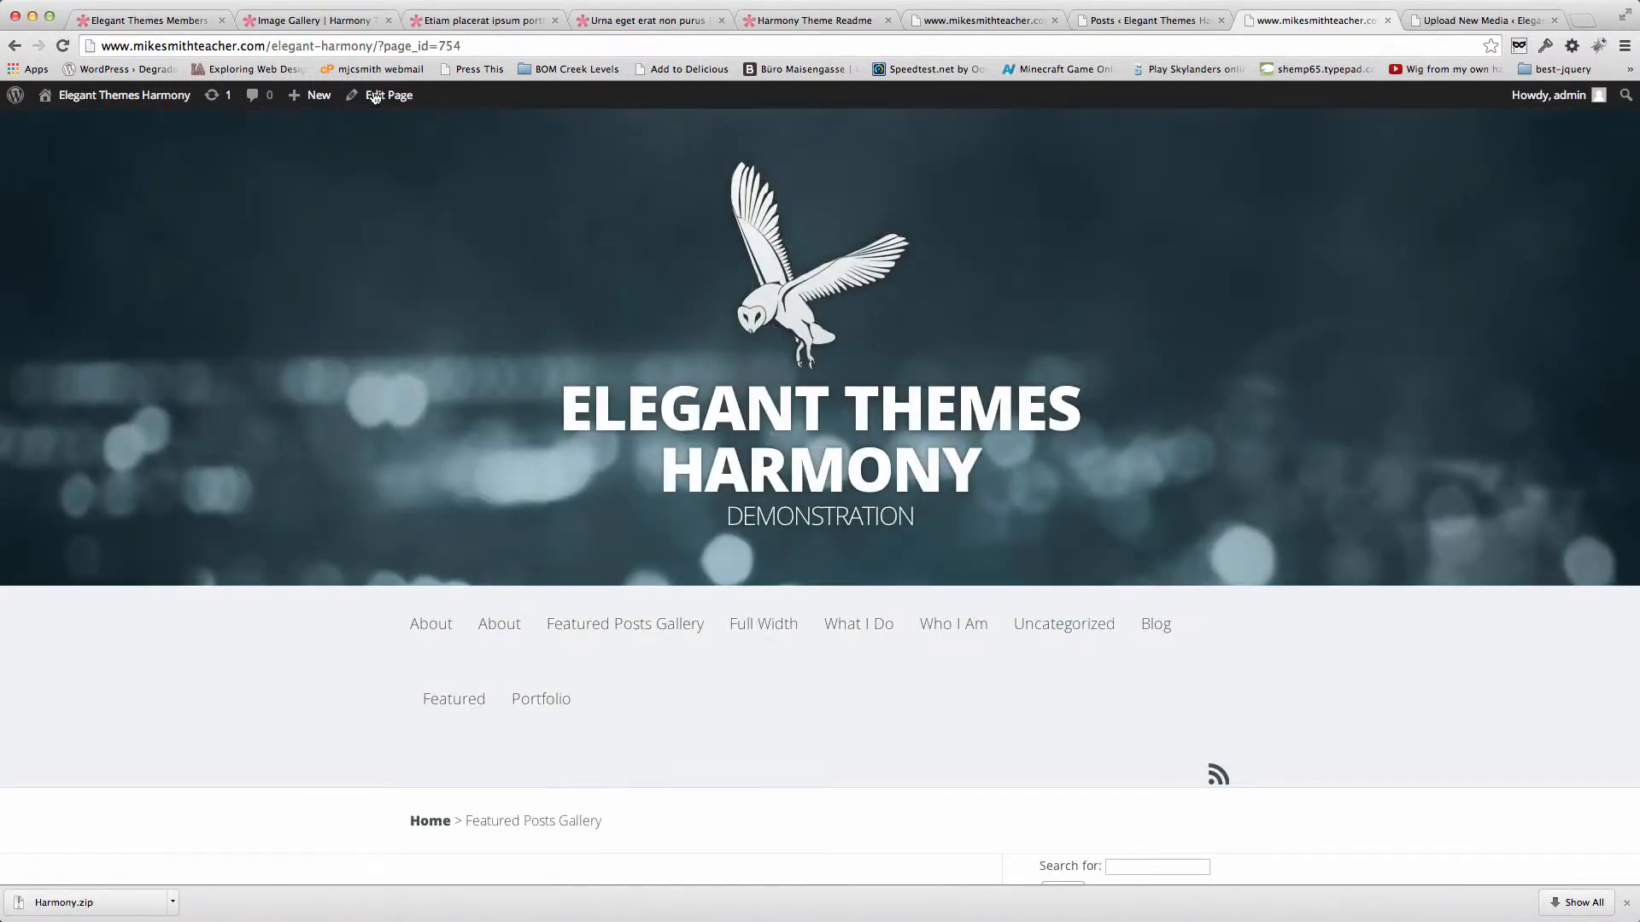
scroll(231, 622, "down", 5)
scroll(230, 621, "down", 3)
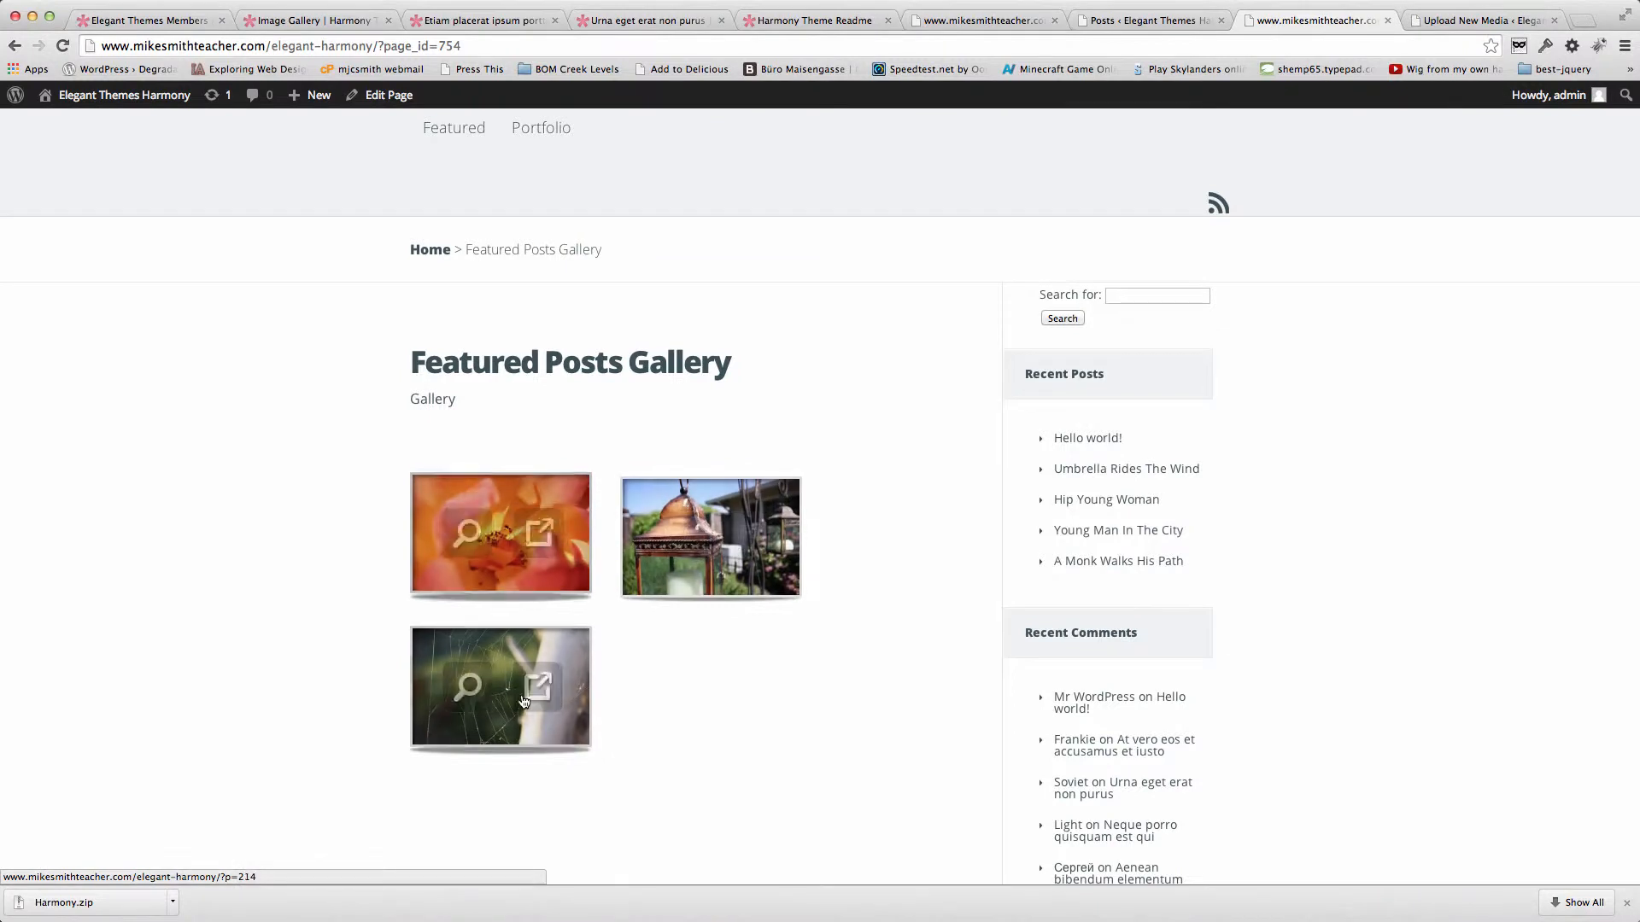
left_click(472, 530)
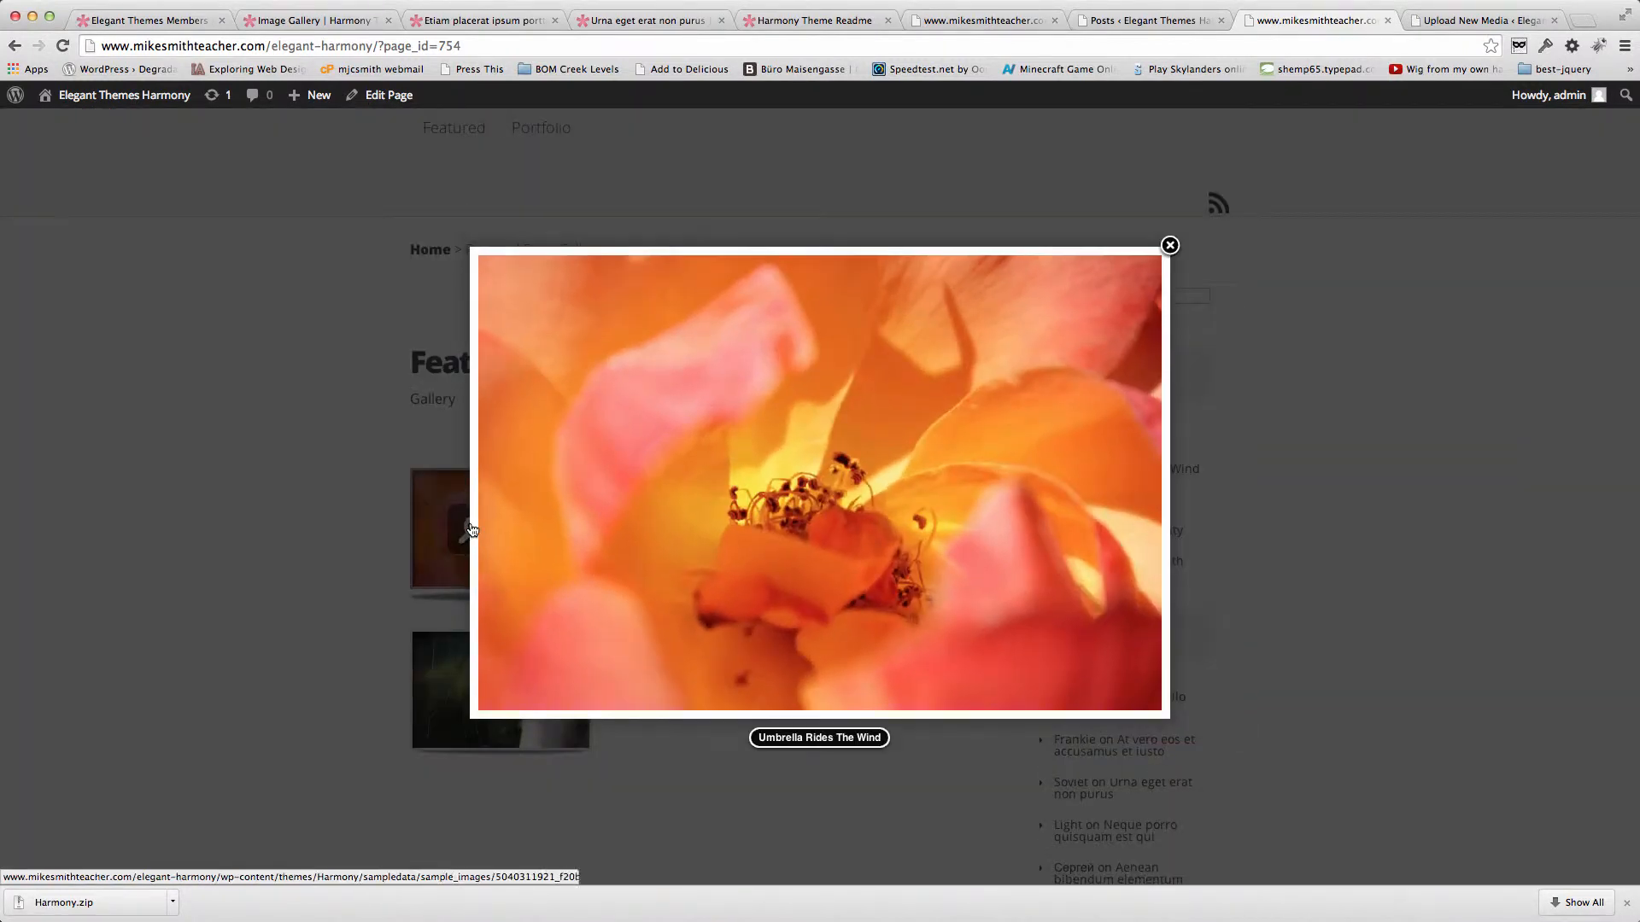
left_click(1168, 246)
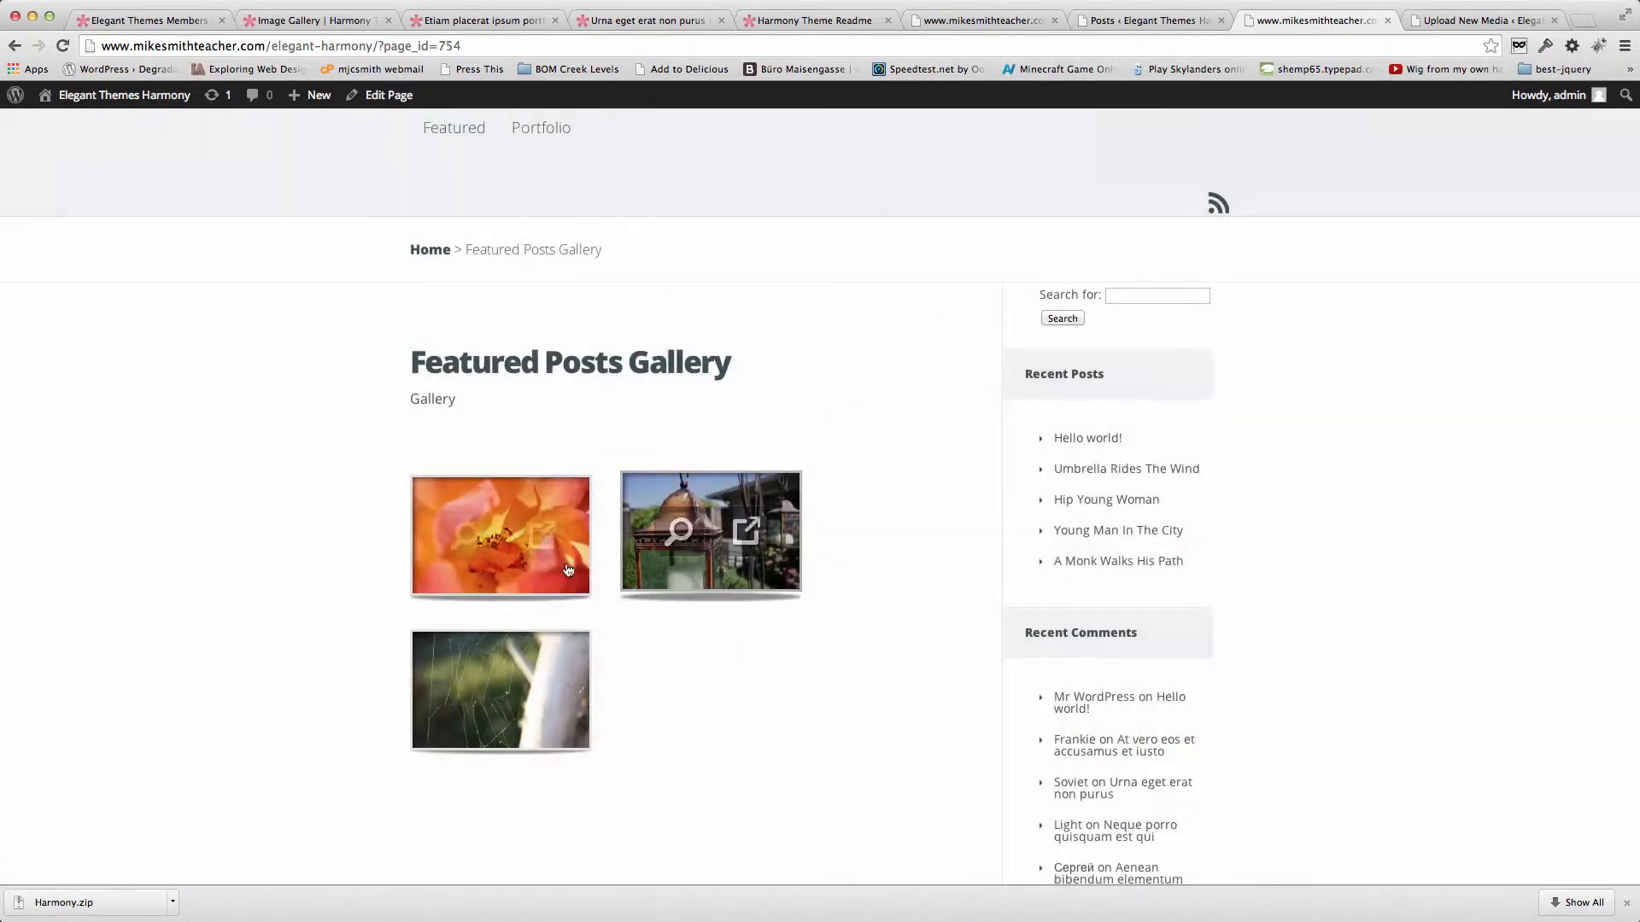
Open the post behind the orange flower picture and examine its layout and breadcrumb.
left_click(529, 536)
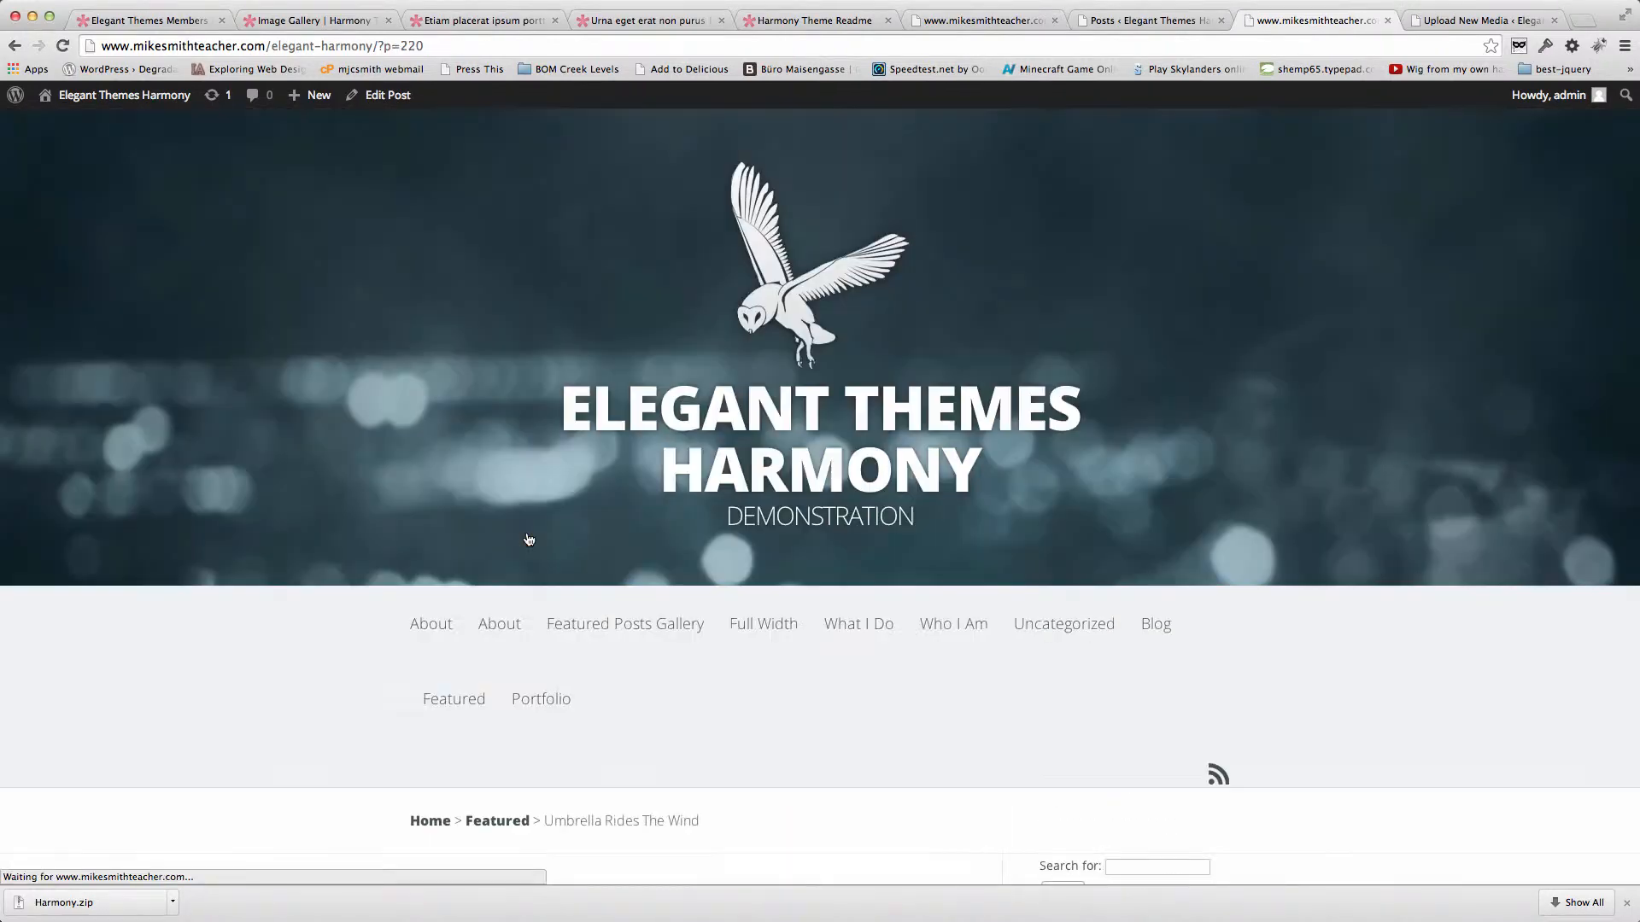
scroll(338, 746, "down", 9)
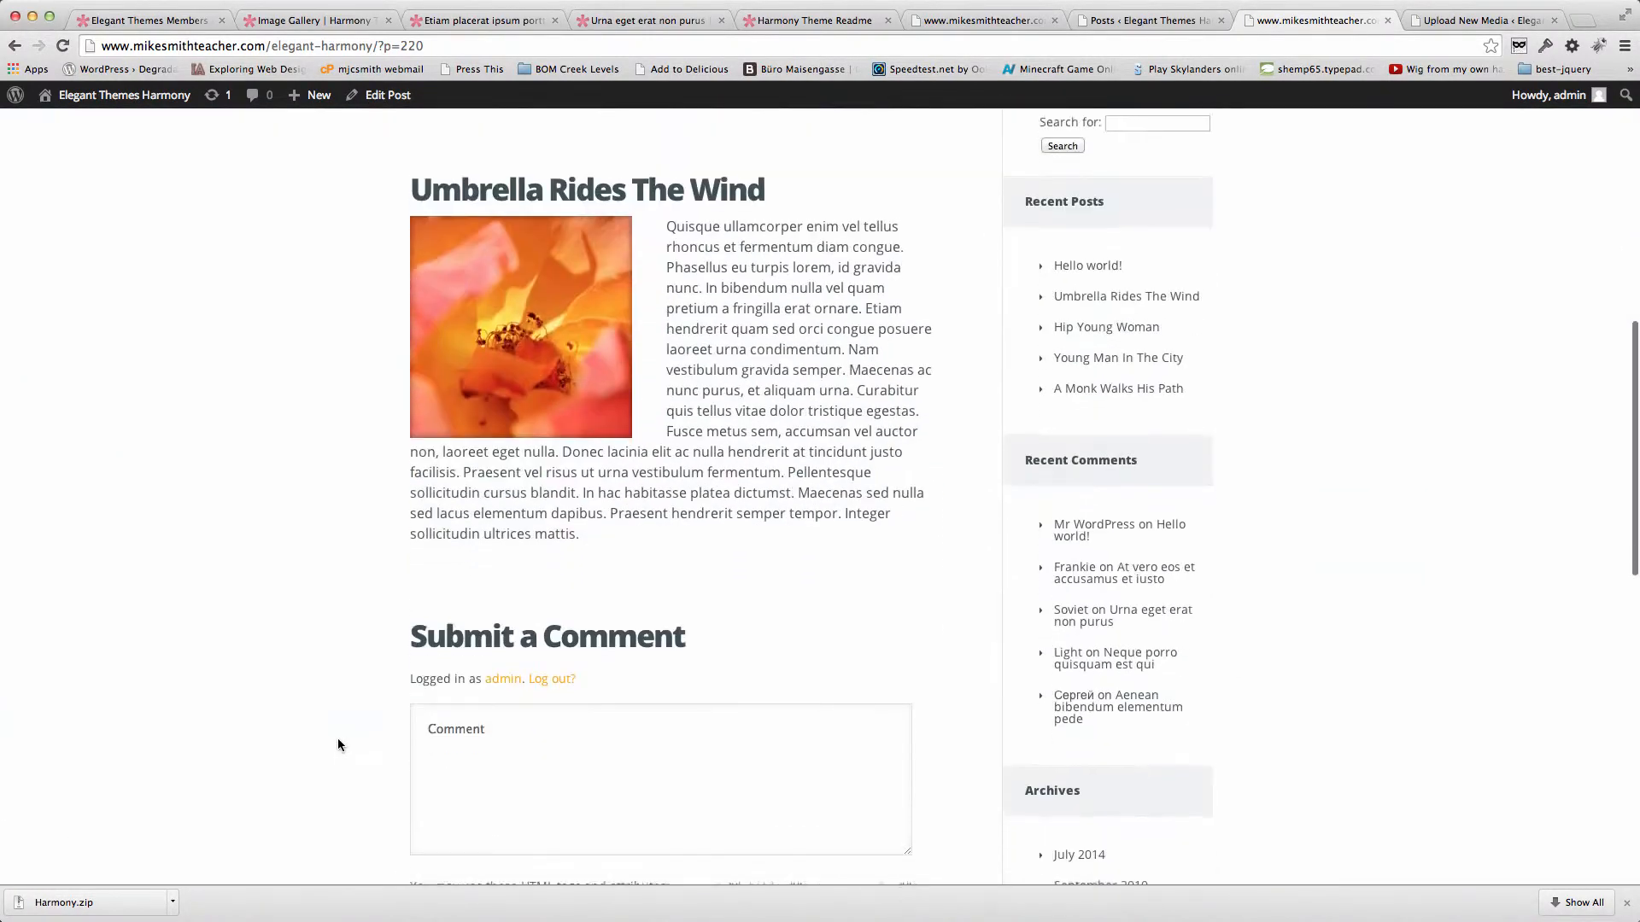
scroll(338, 746, "up", 9)
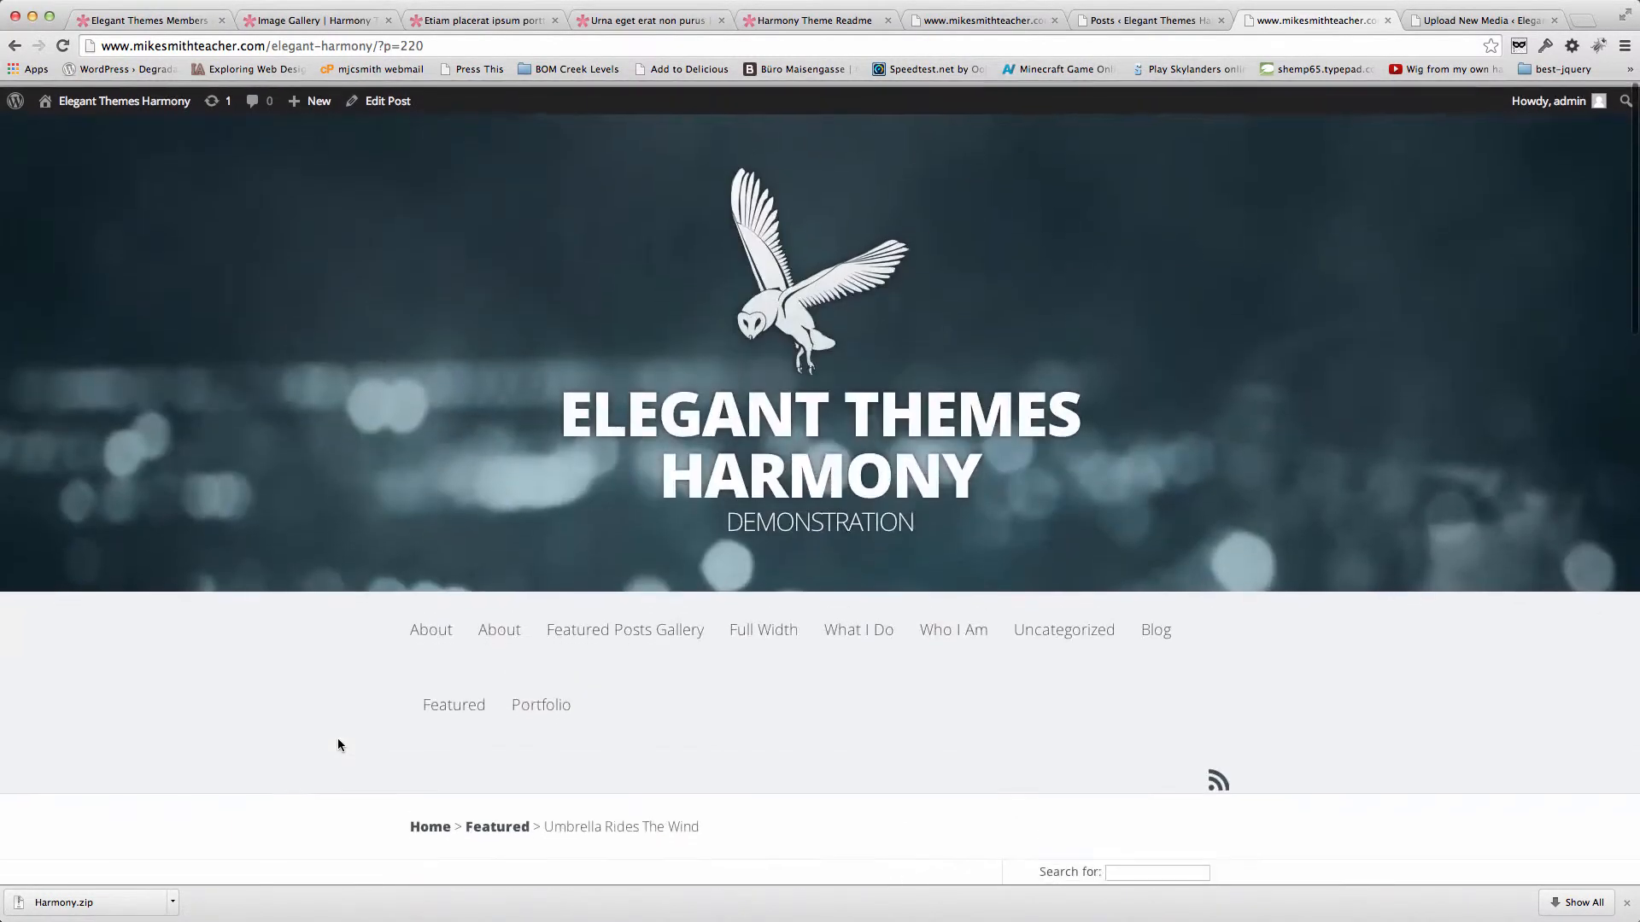
scroll(339, 746, "down", 3)
scroll(338, 746, "down", 2)
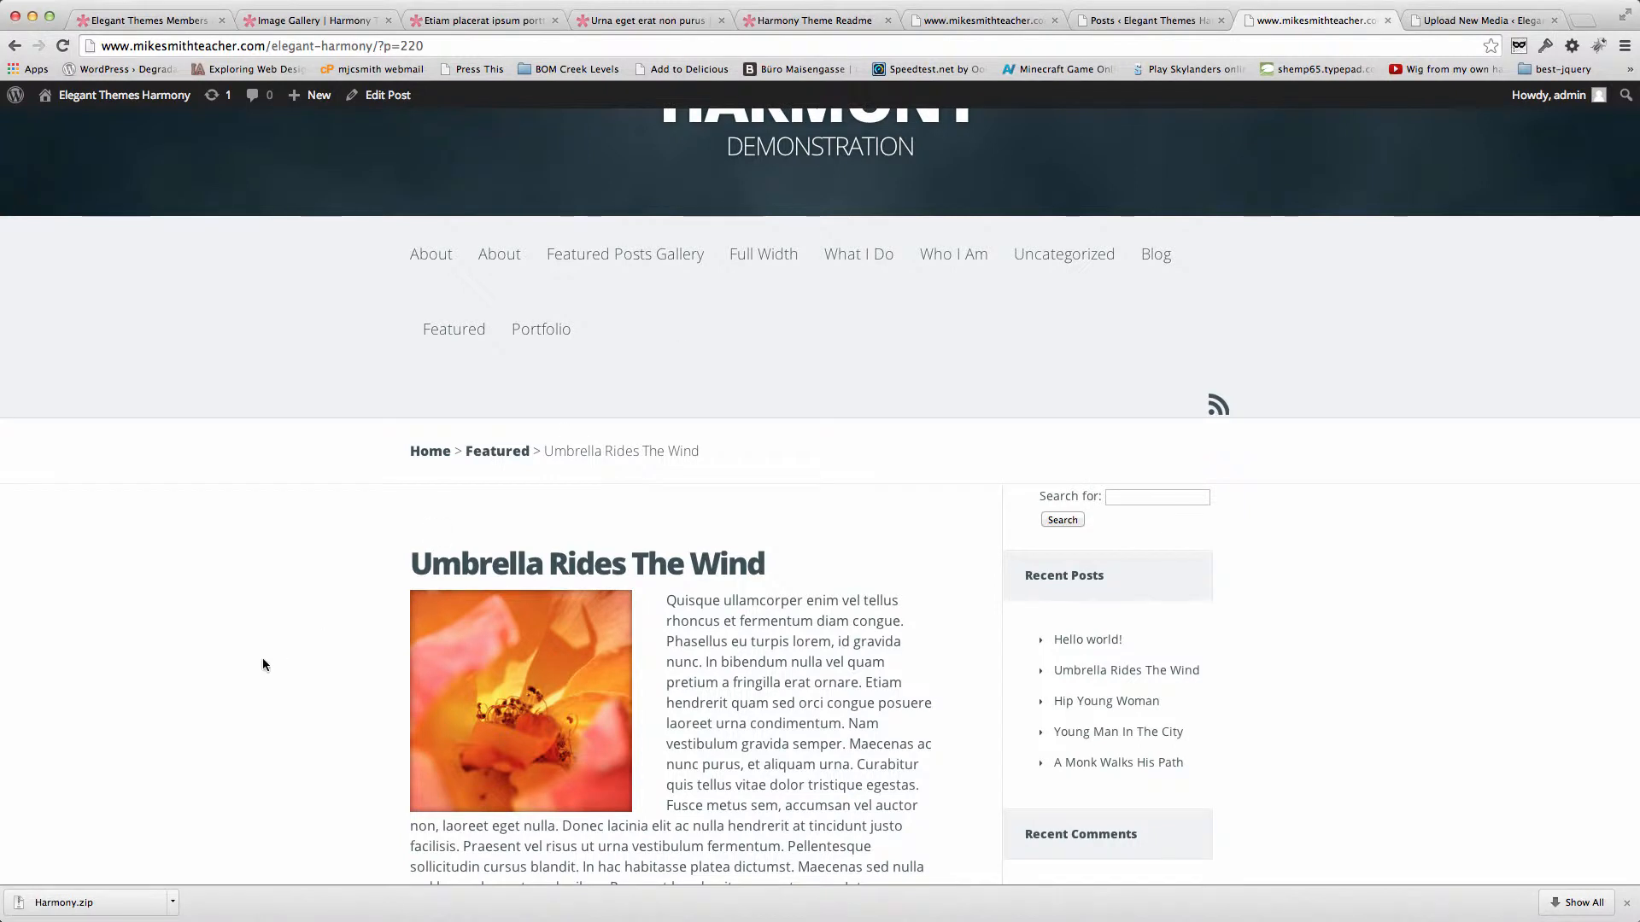
scroll(263, 663, "down", 1)
scroll(262, 675, "down", 3)
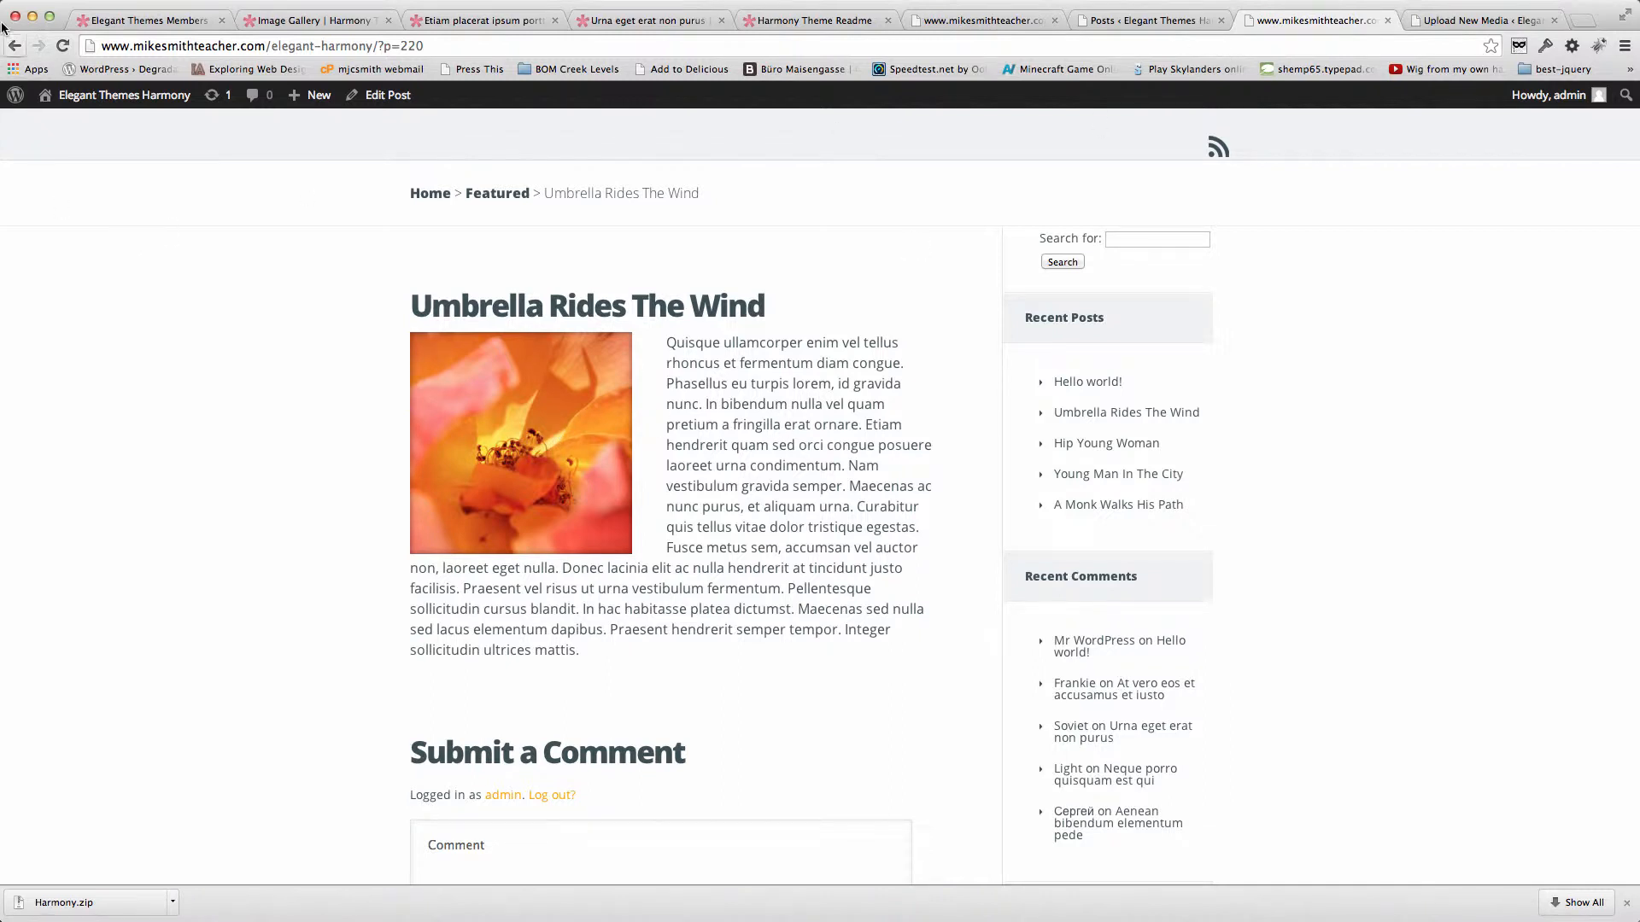
Return to the gallery page and open the Featured category archive to examine how its posts are listed.
left_click(15, 46)
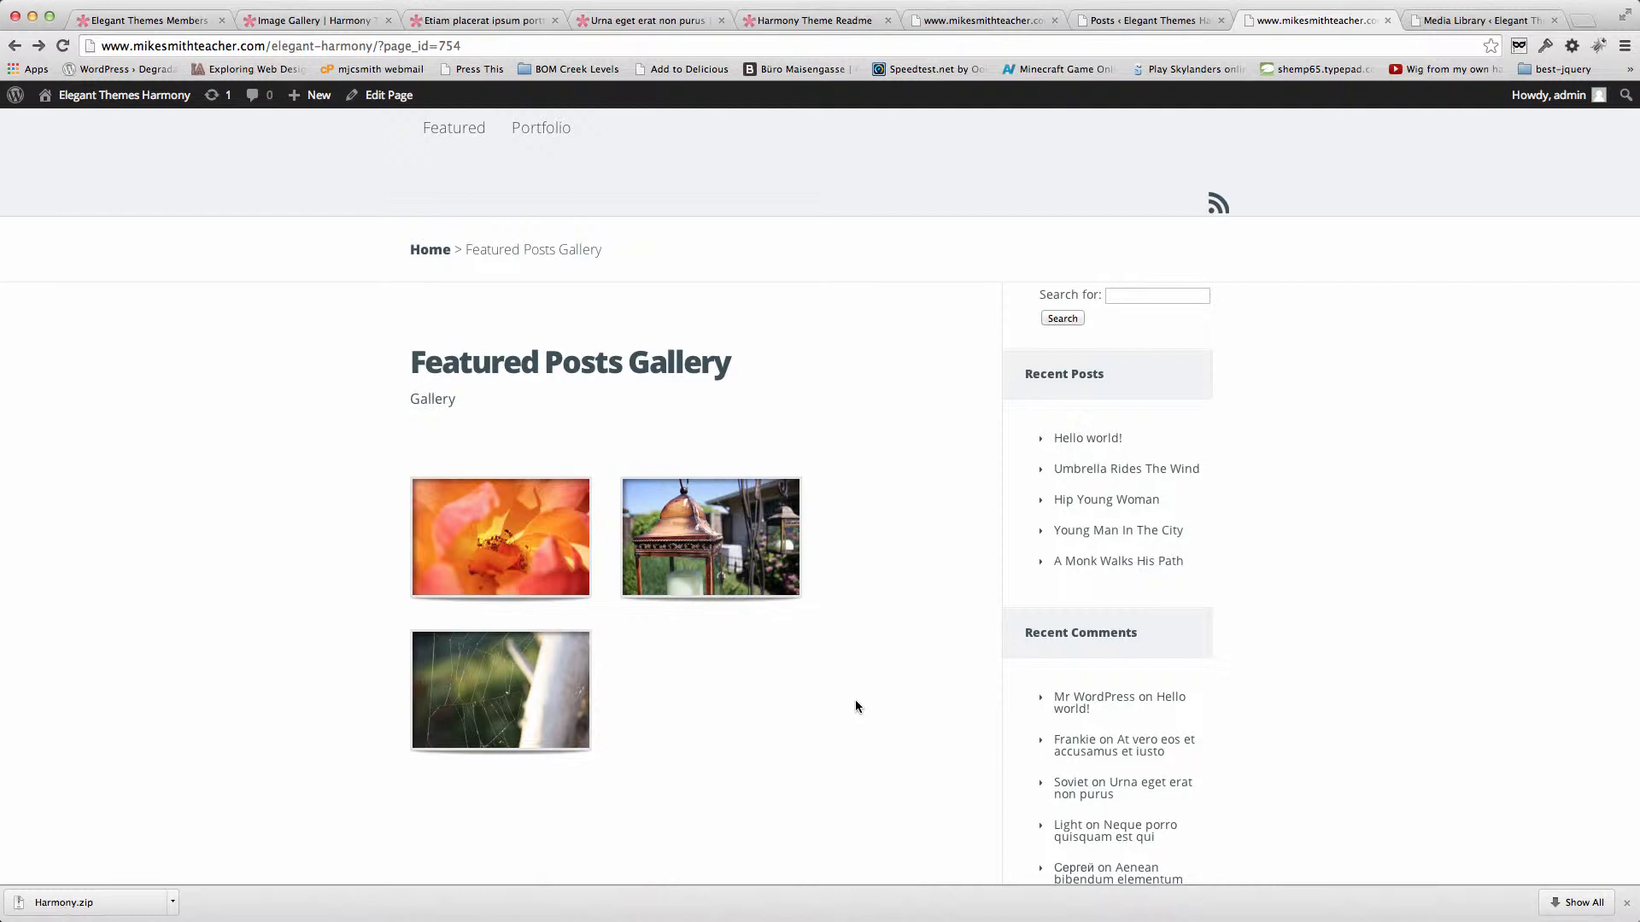
scroll(919, 698, "down", 5)
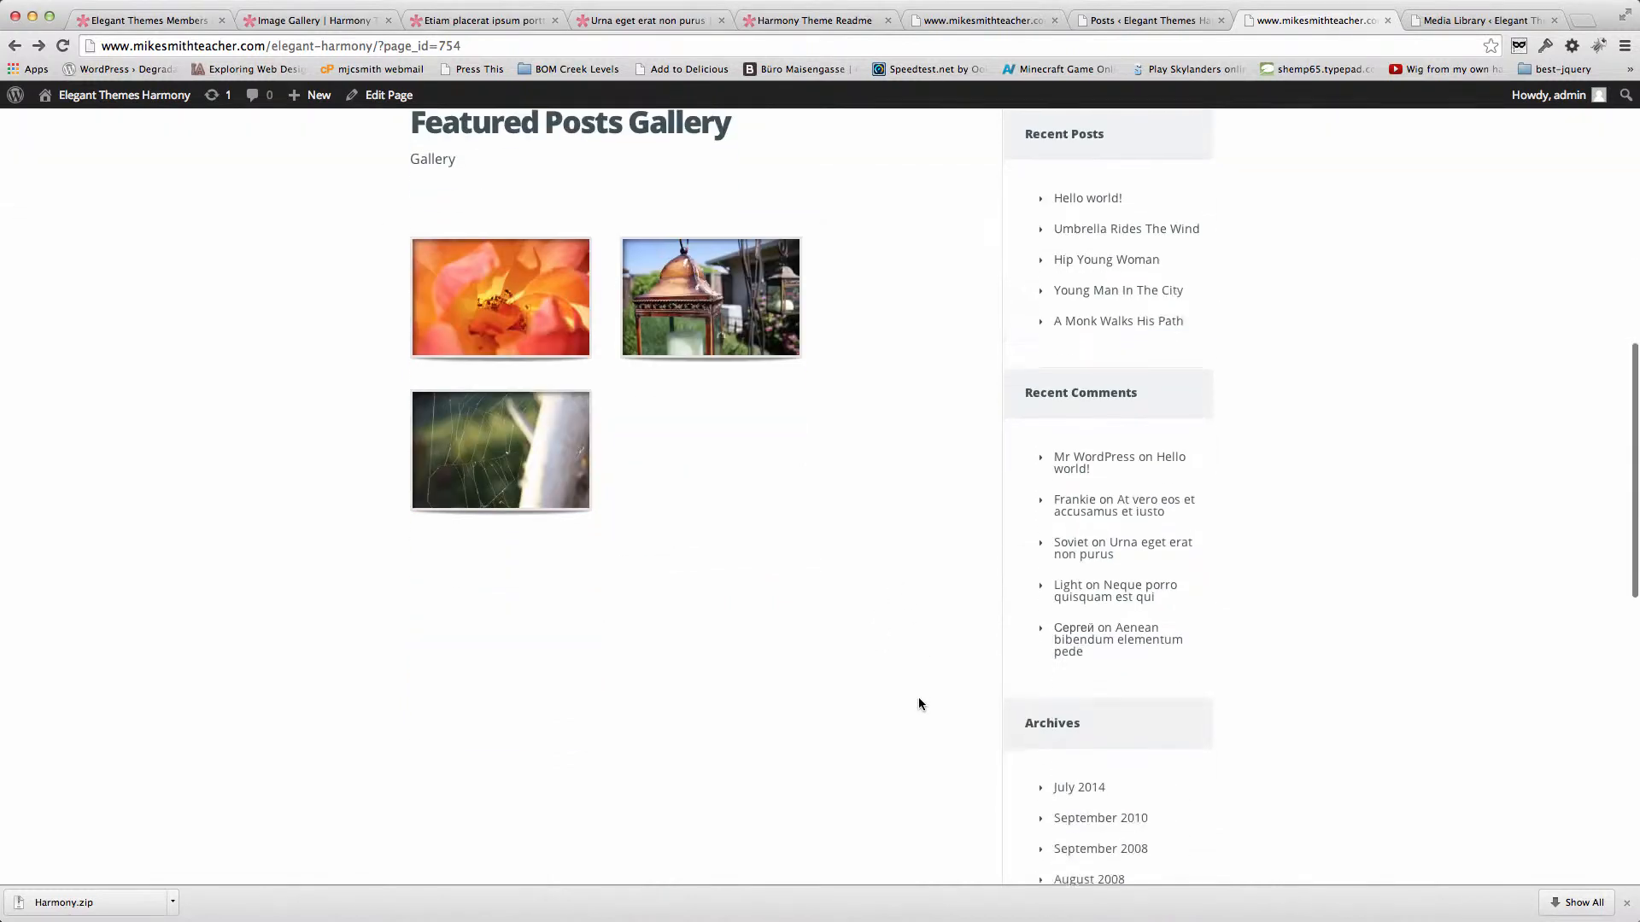
scroll(919, 704, "down", 3)
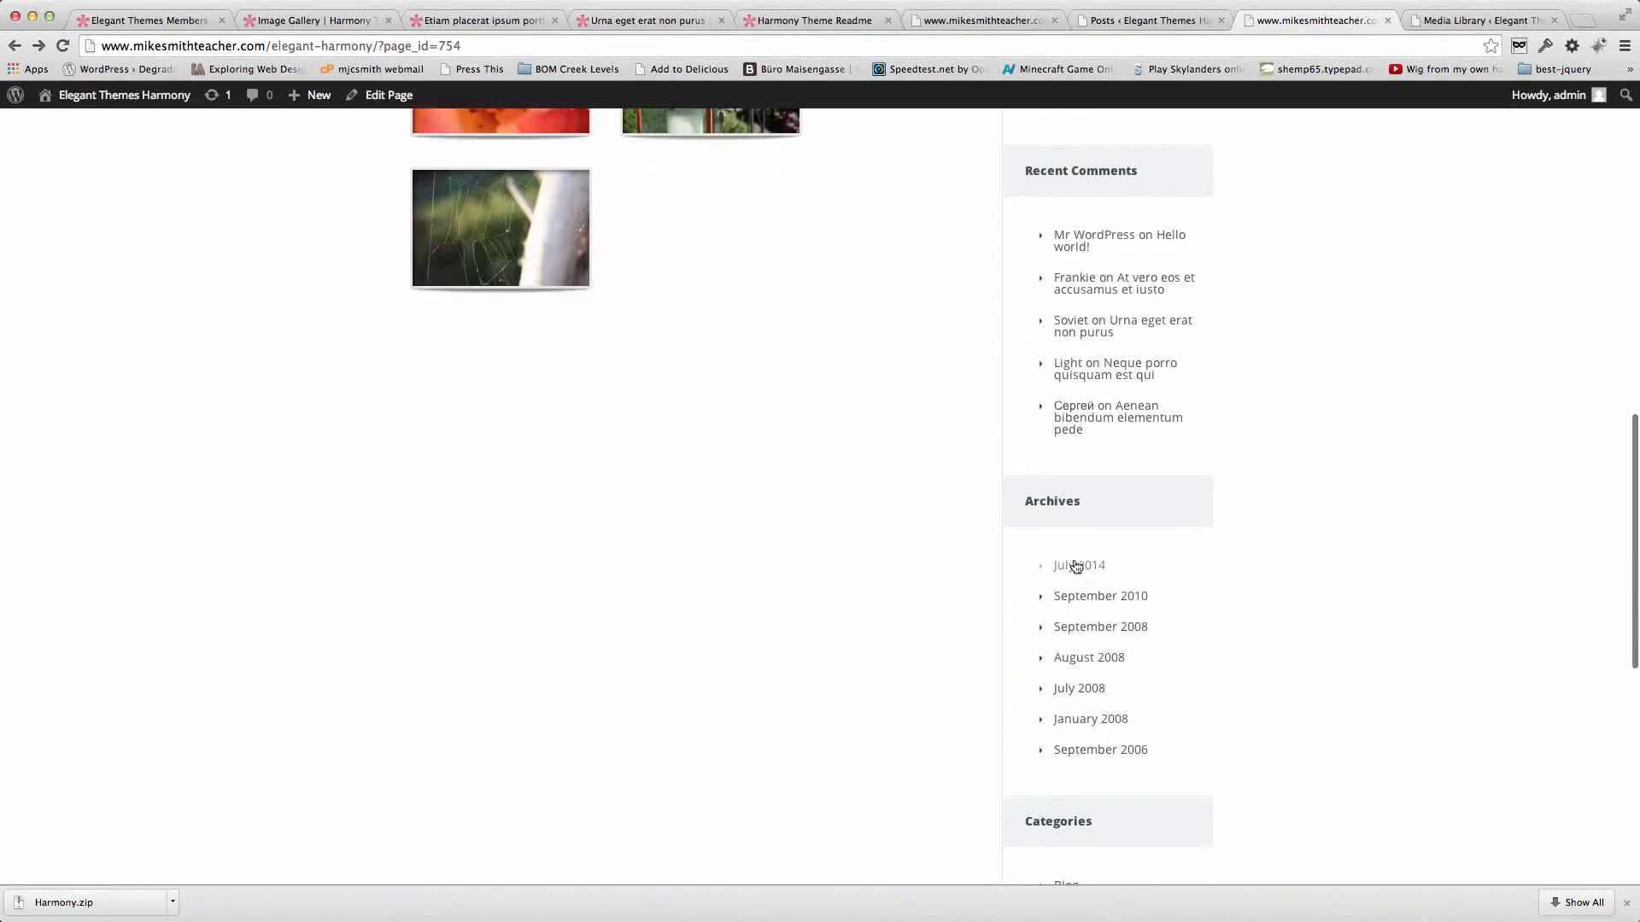
scroll(925, 681, "down", 3)
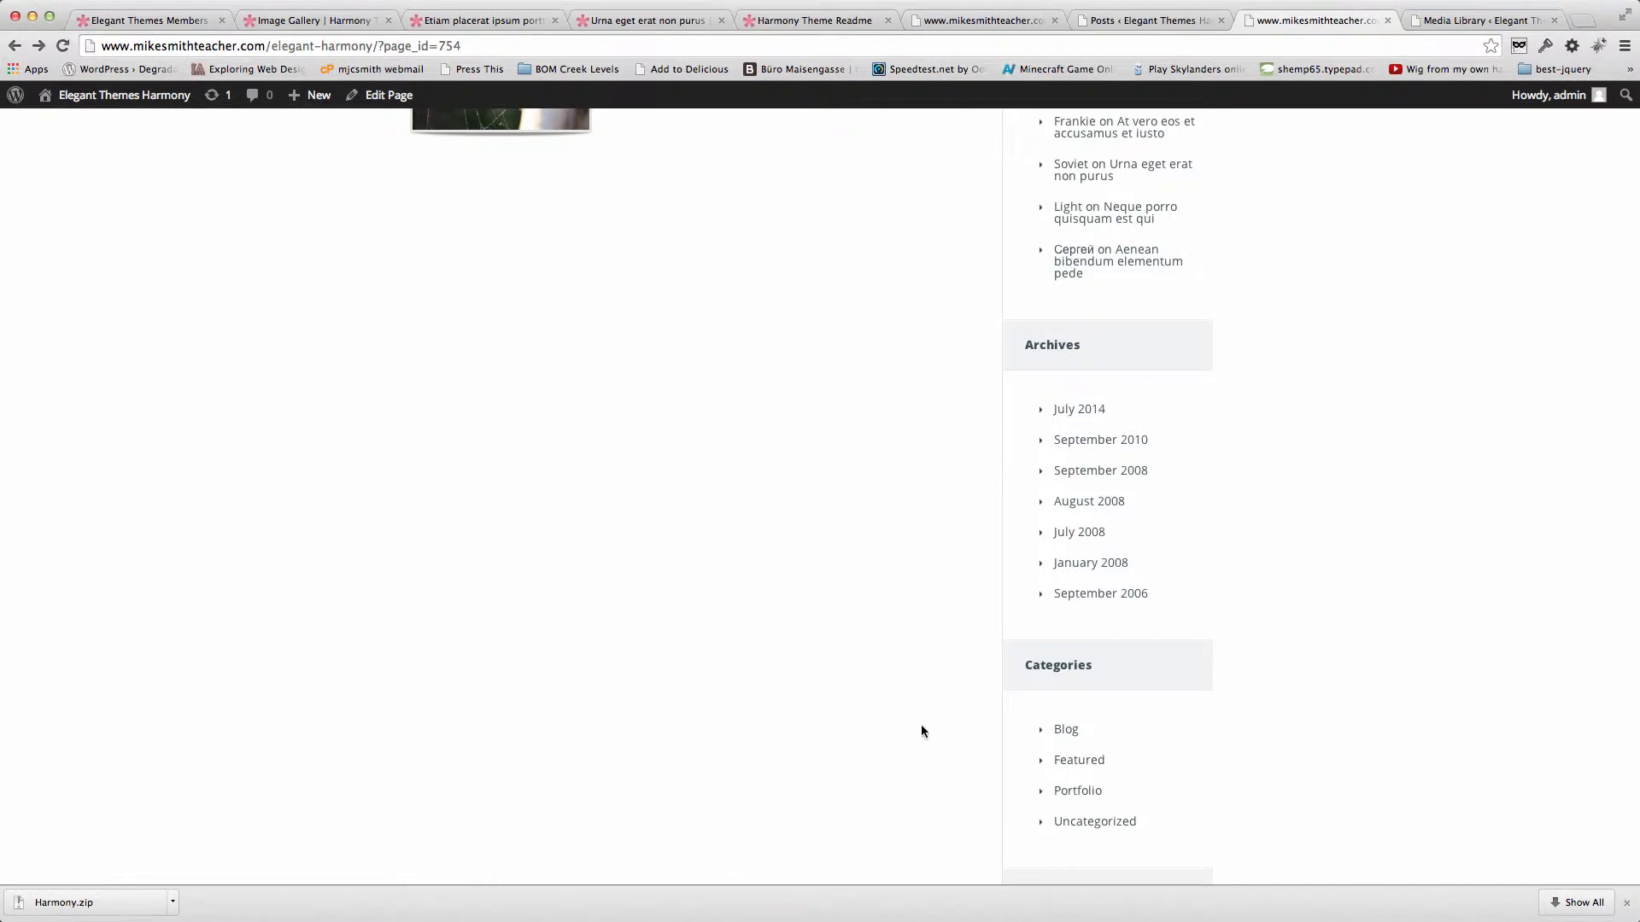
scroll(896, 663, "up", 6)
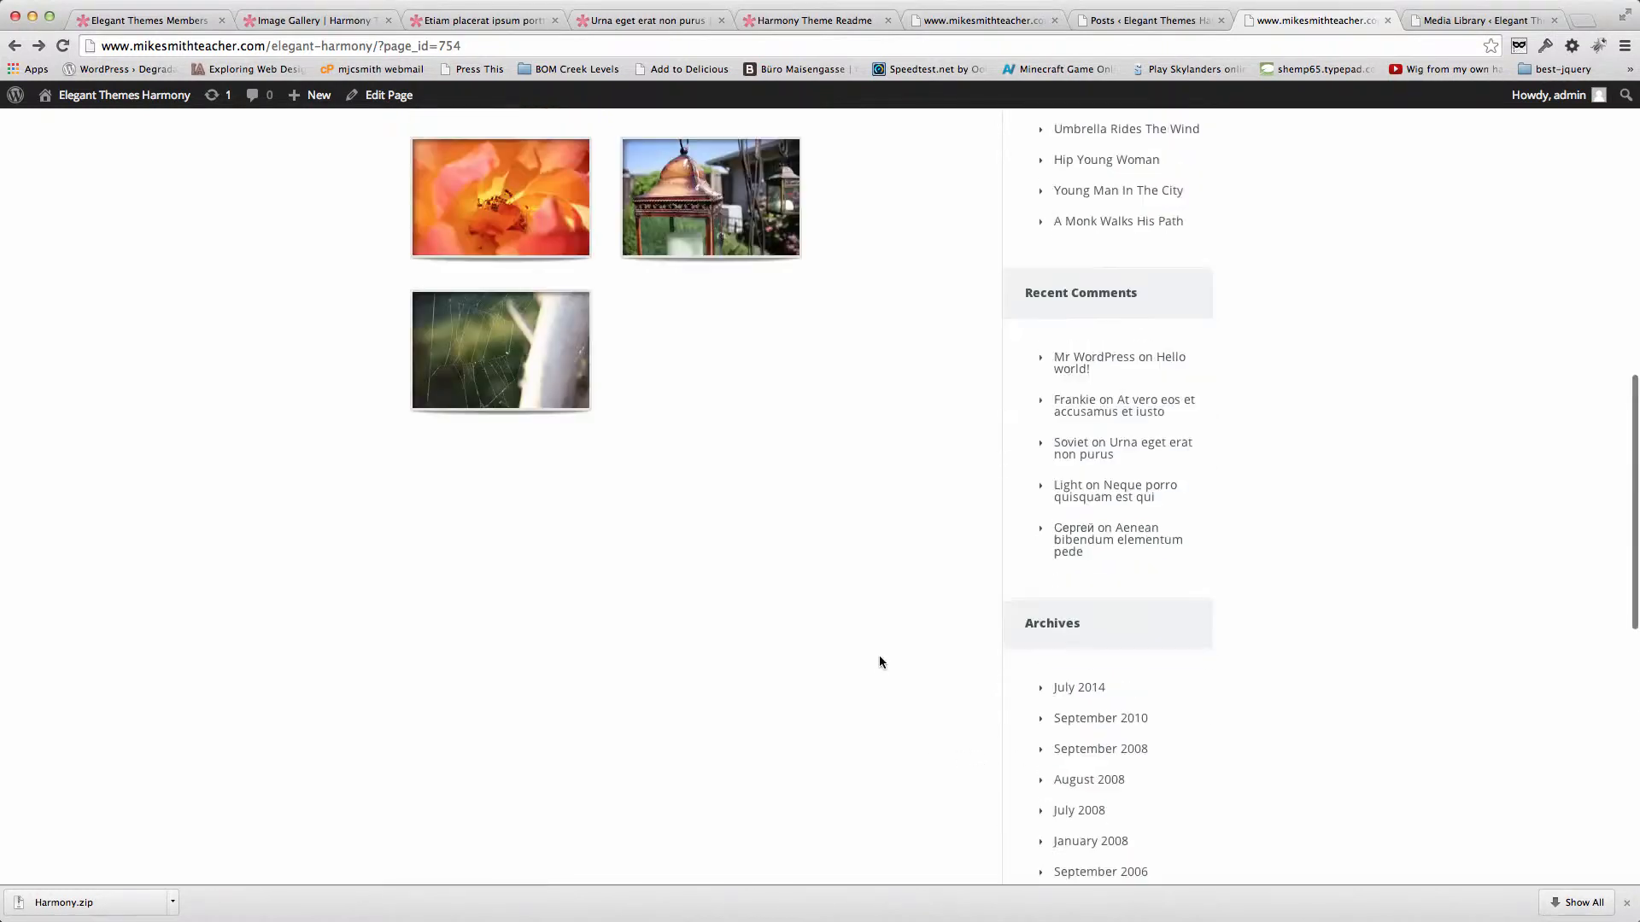
scroll(881, 661, "down", 5)
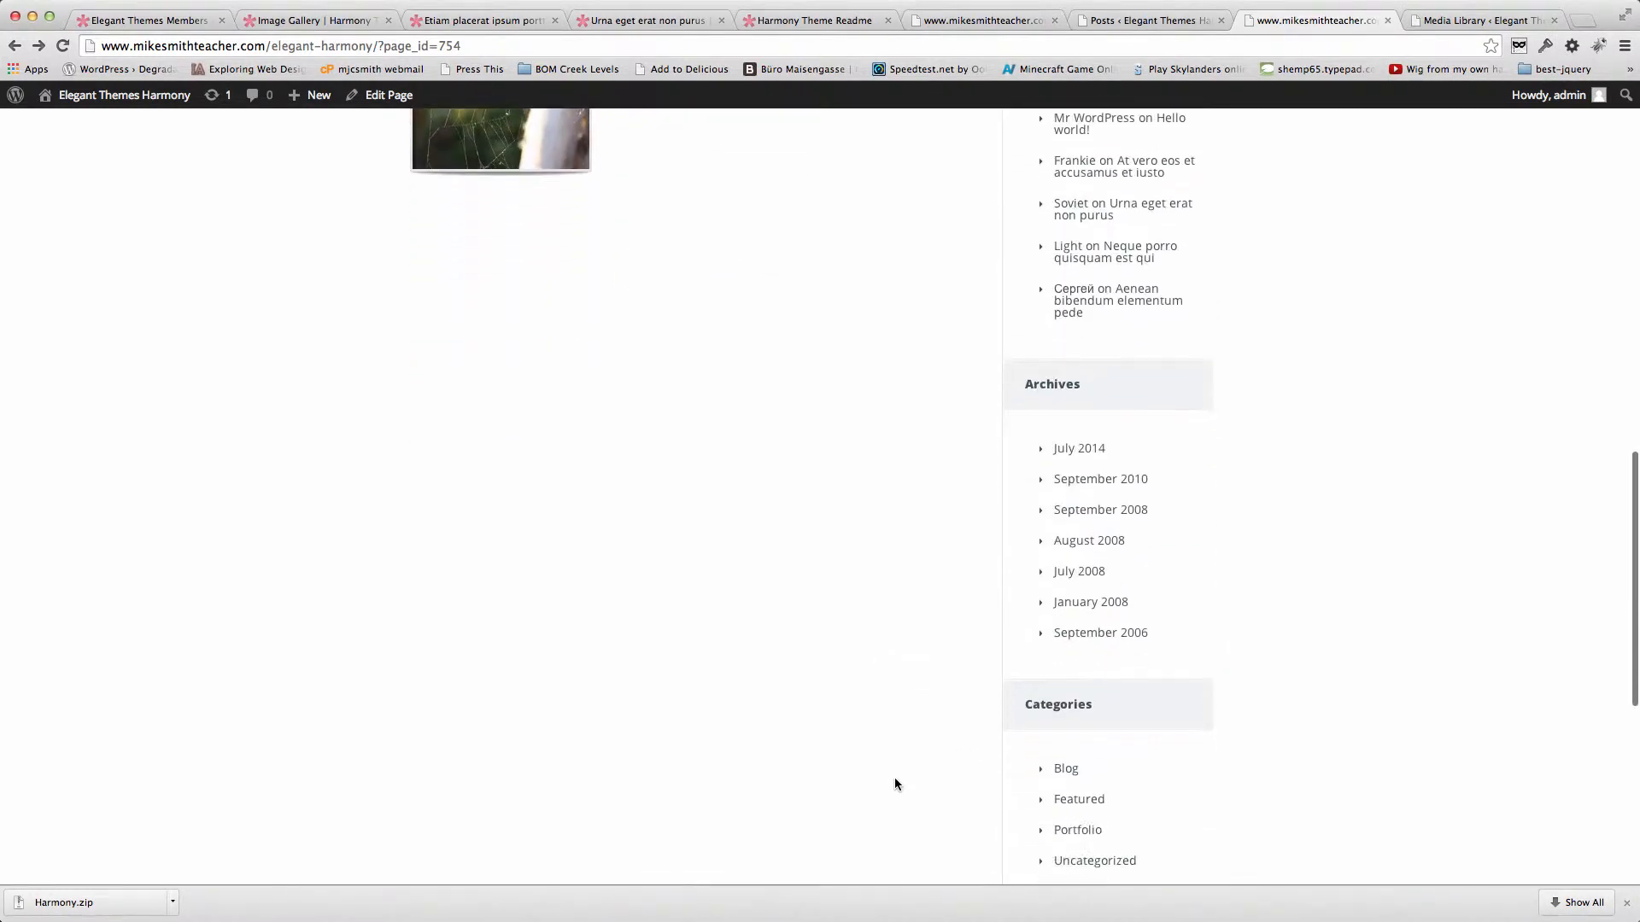
left_click(1064, 798)
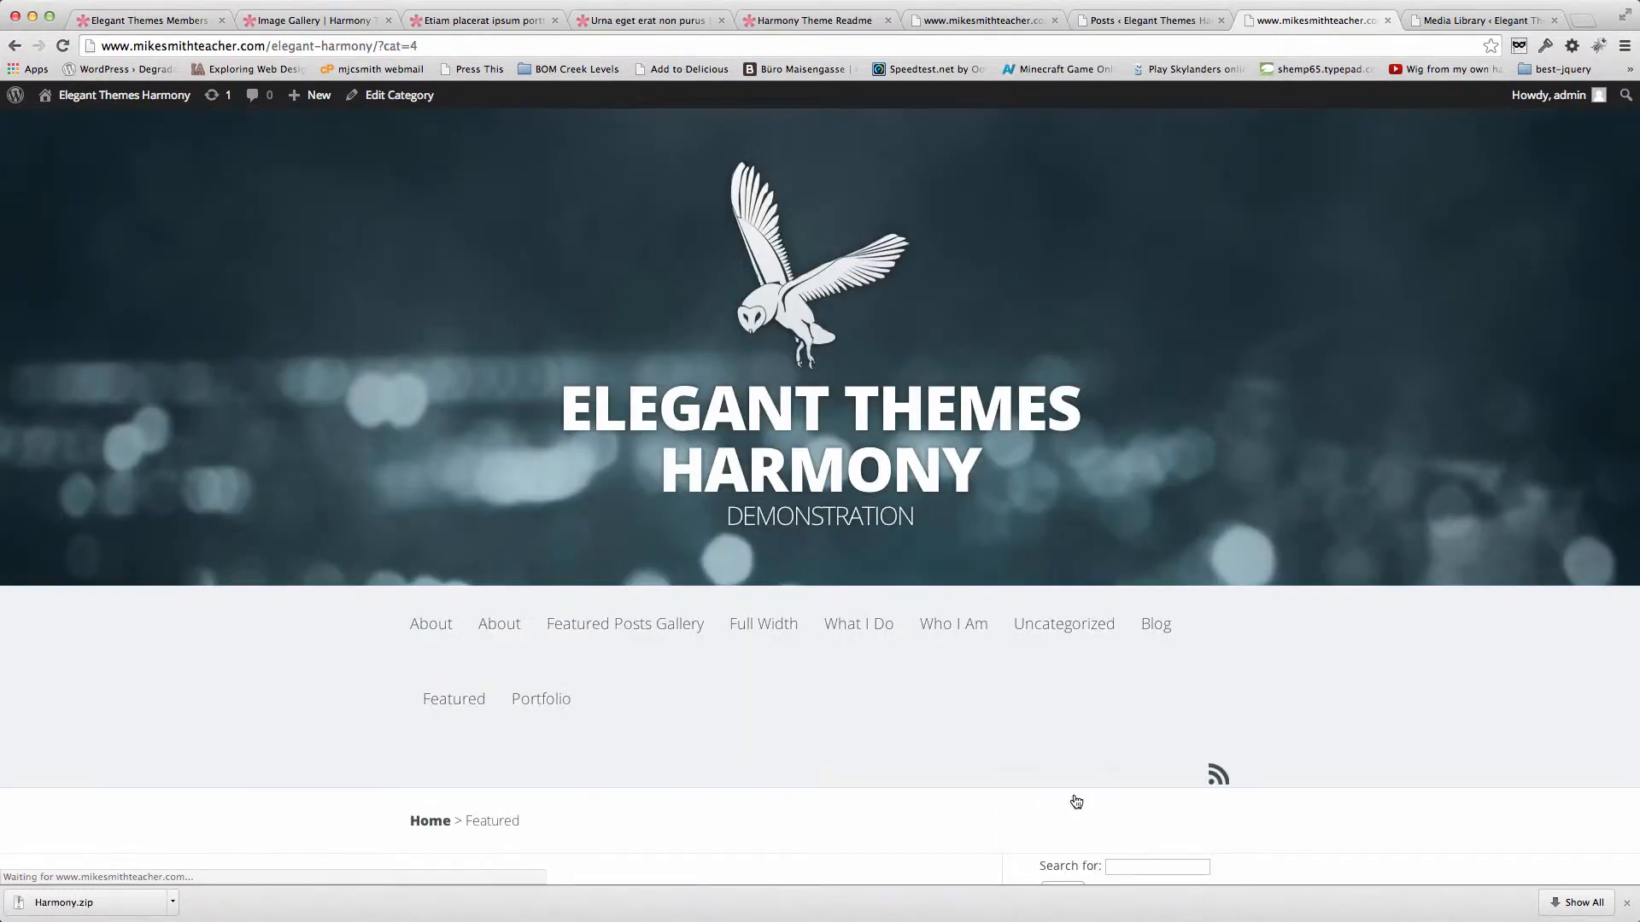
scroll(864, 714, "down", 10)
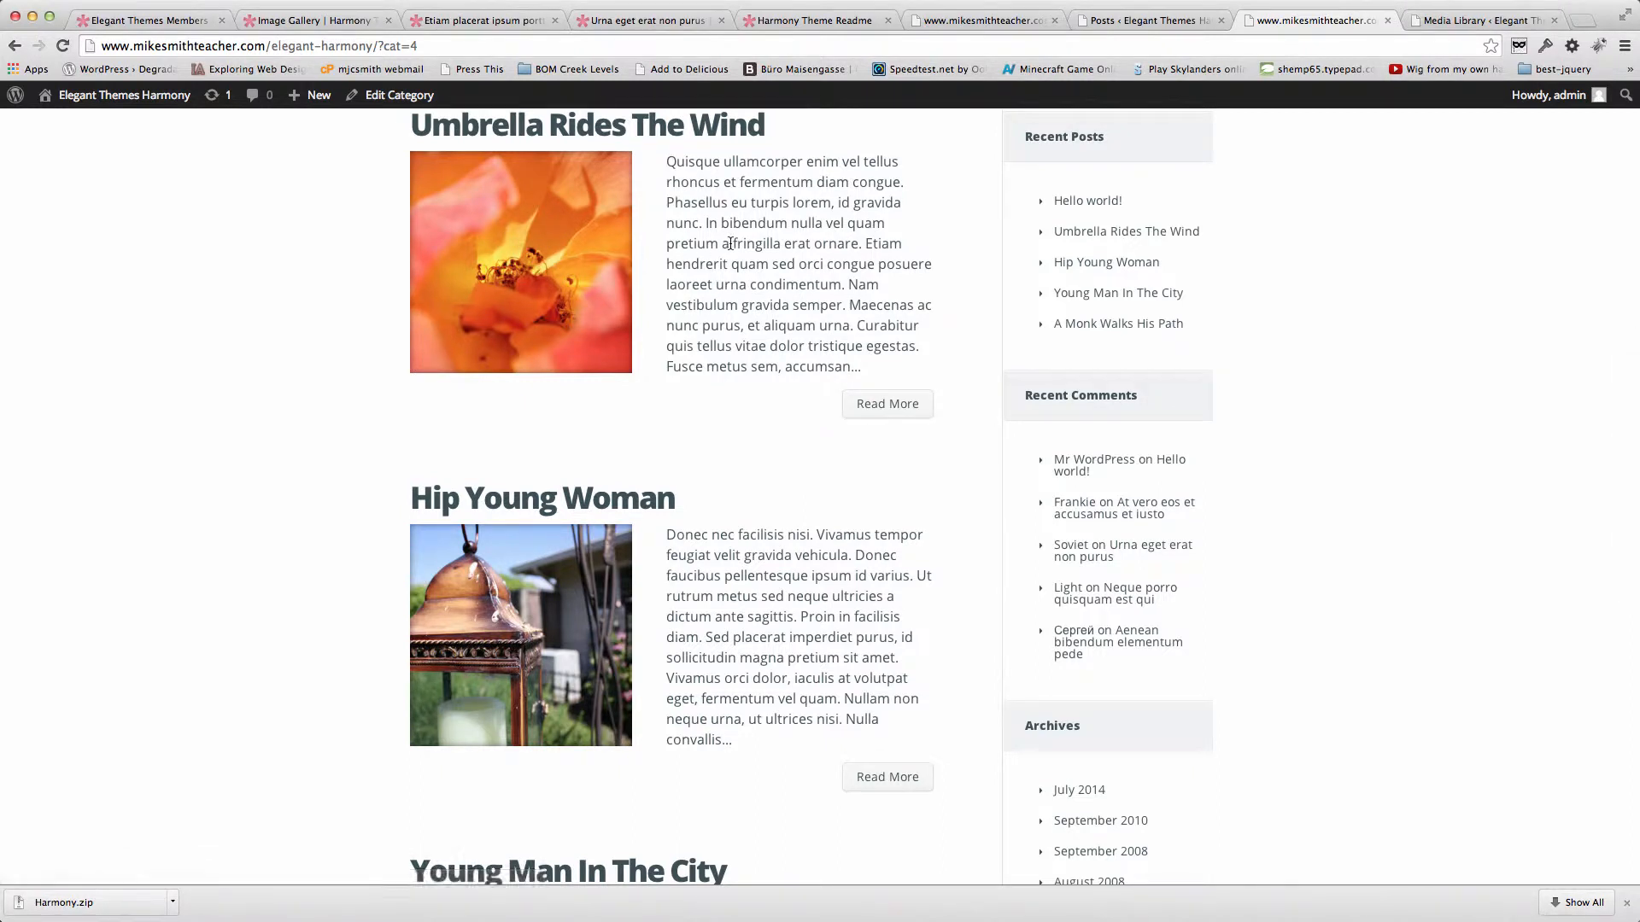
scroll(730, 243, "down", 1)
scroll(513, 239, "up", 3)
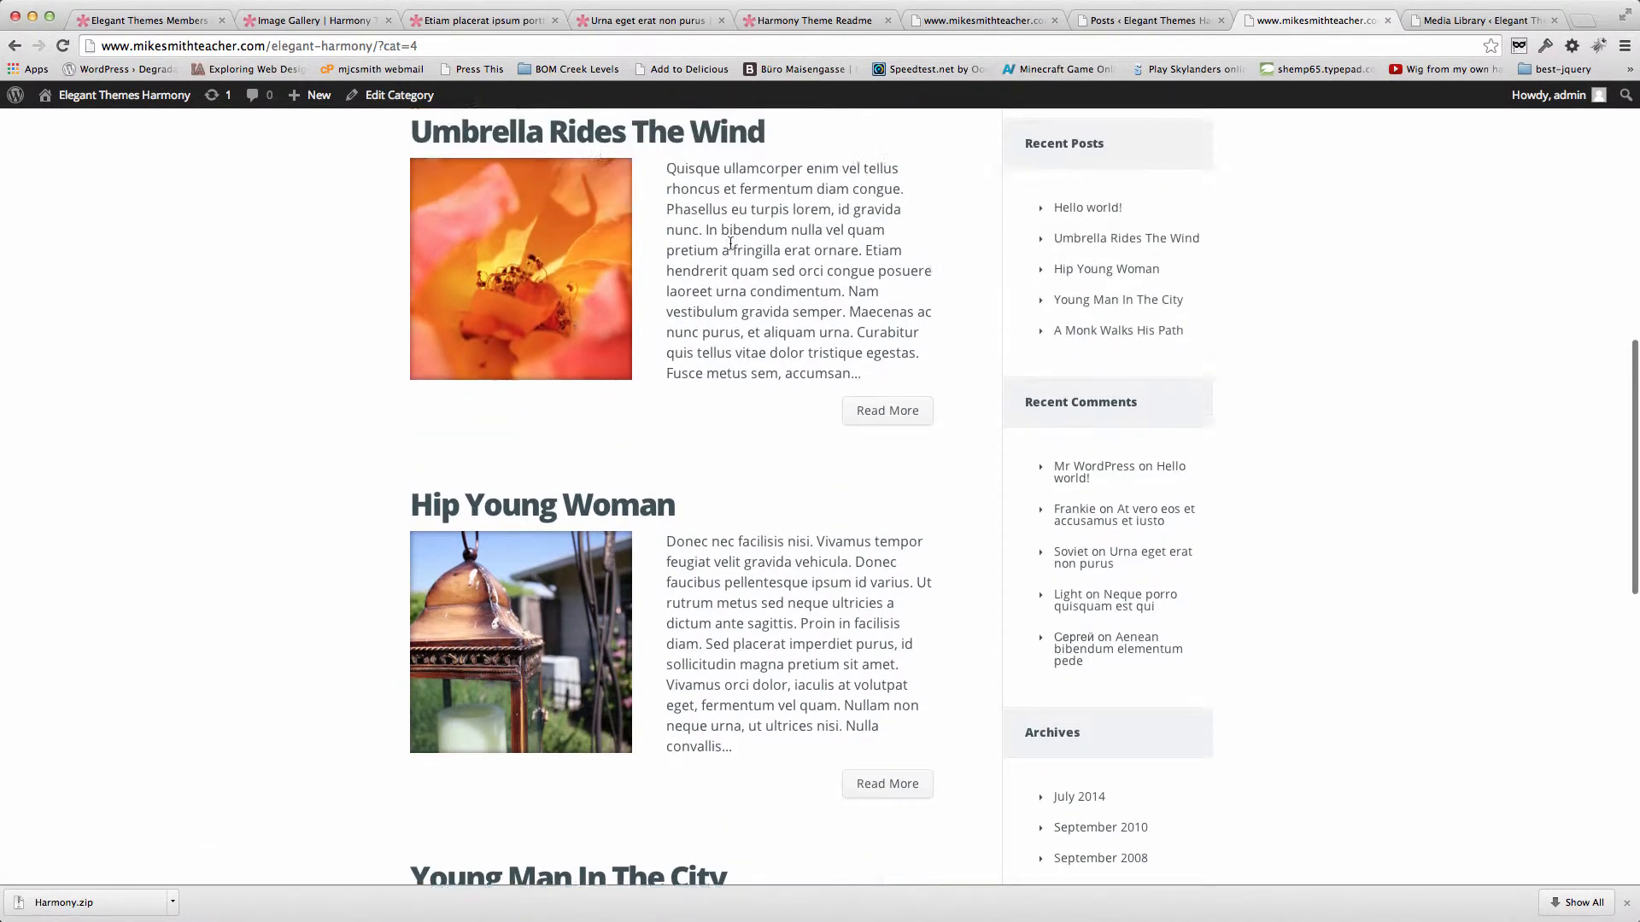
Go back to the gallery, check the flower picture's enlarged view, and compare the page with the Featured category archive.
left_click(14, 46)
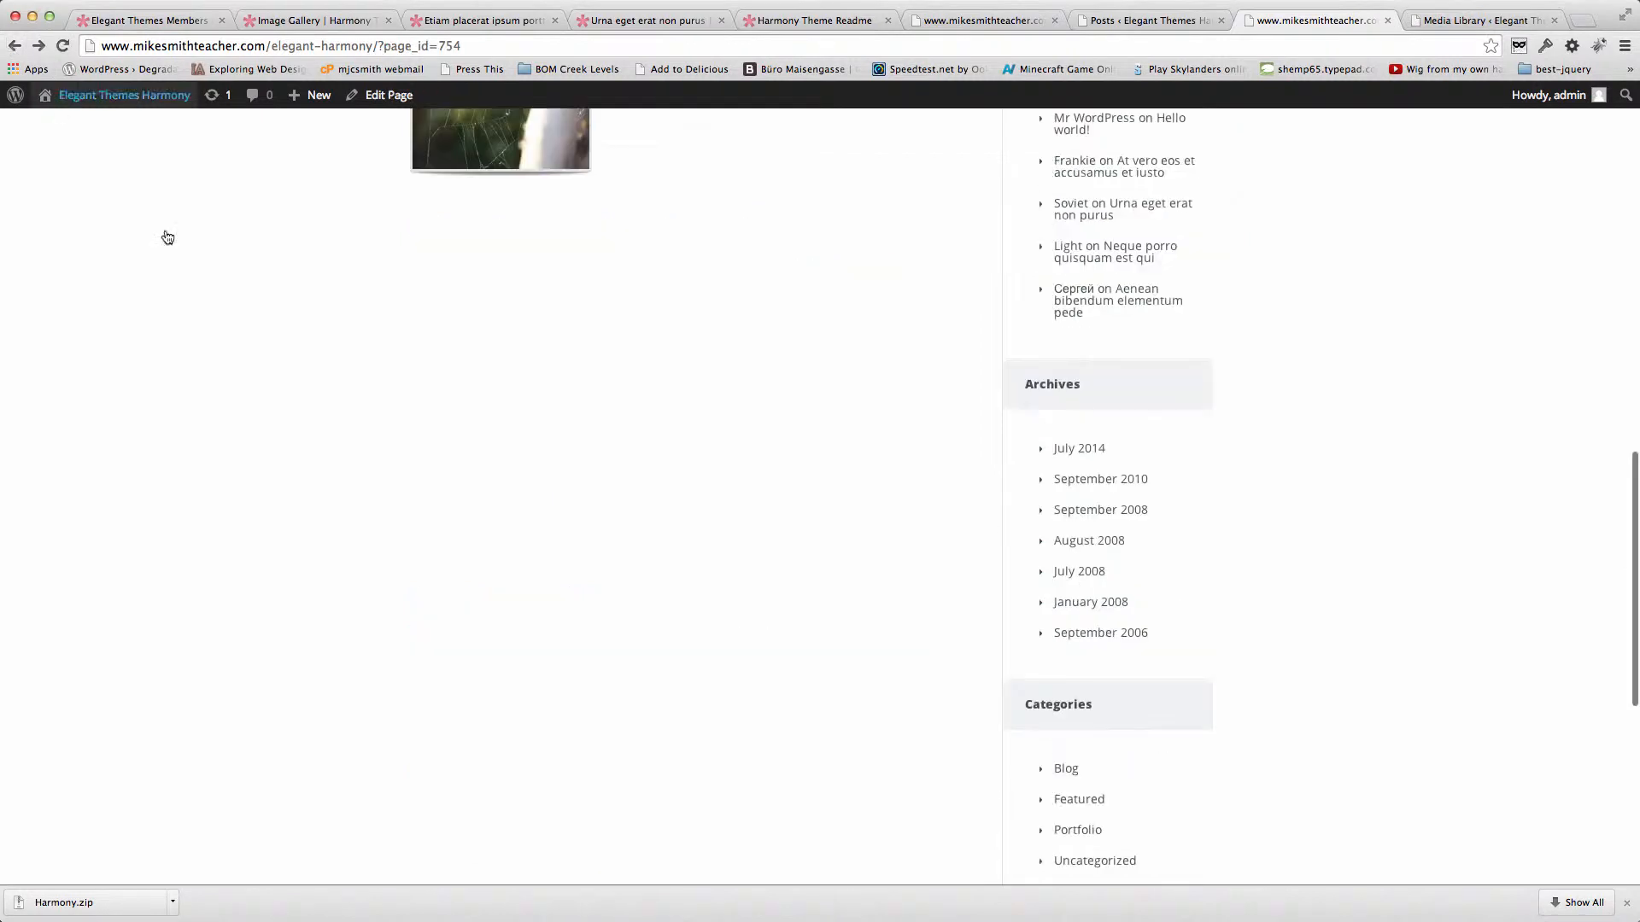
scroll(822, 436, "up", 4)
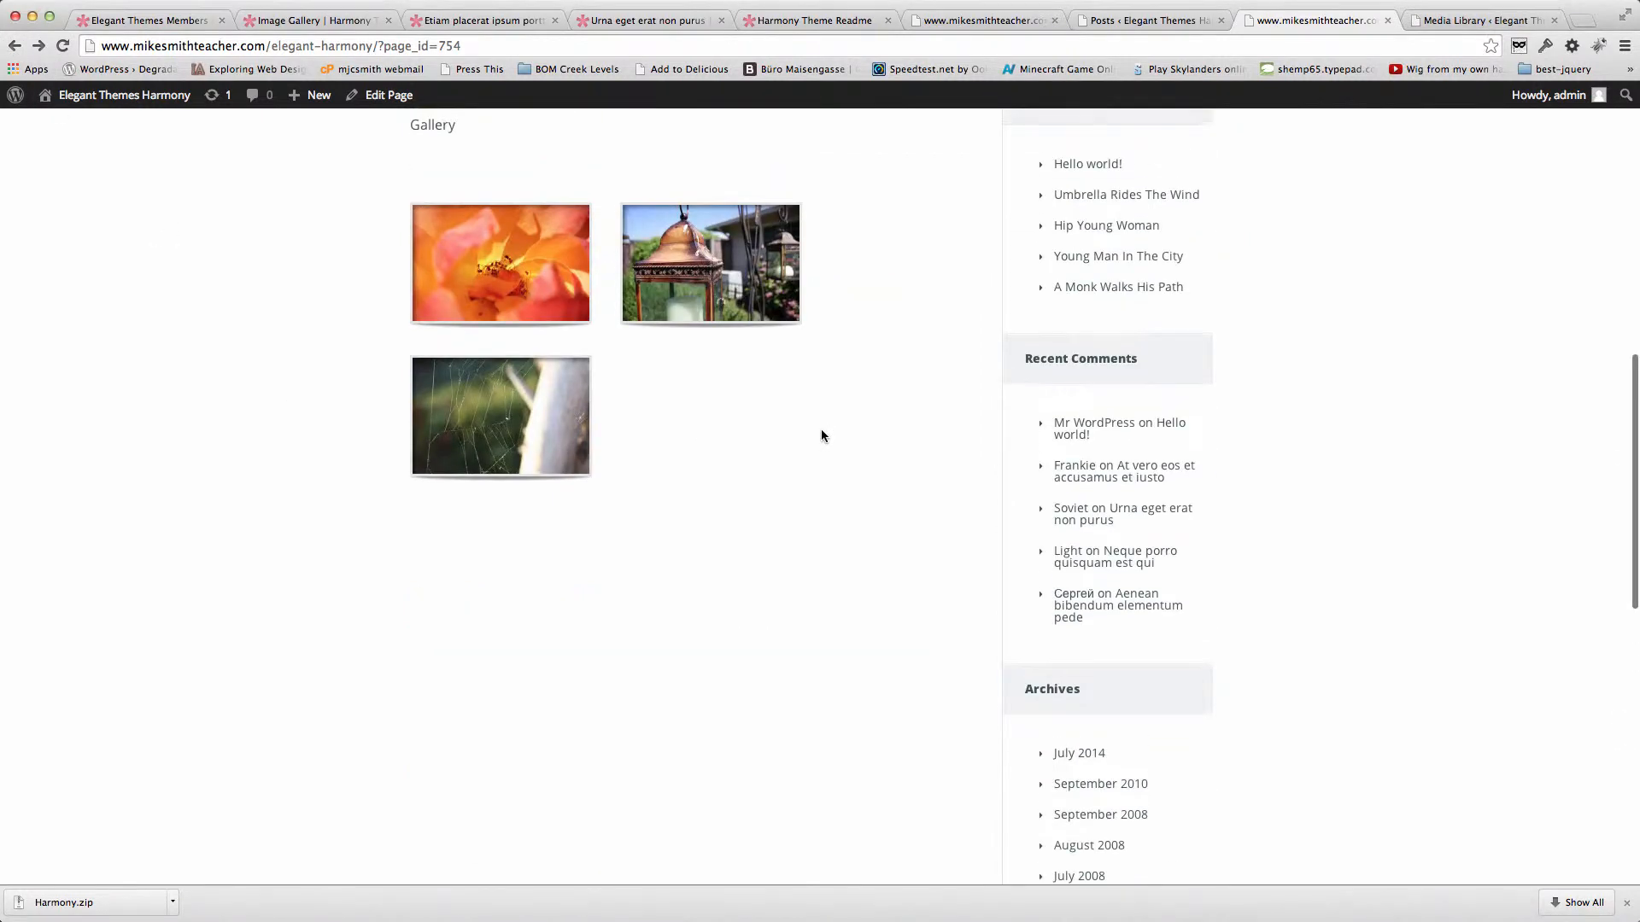
mouse_move(436, 240)
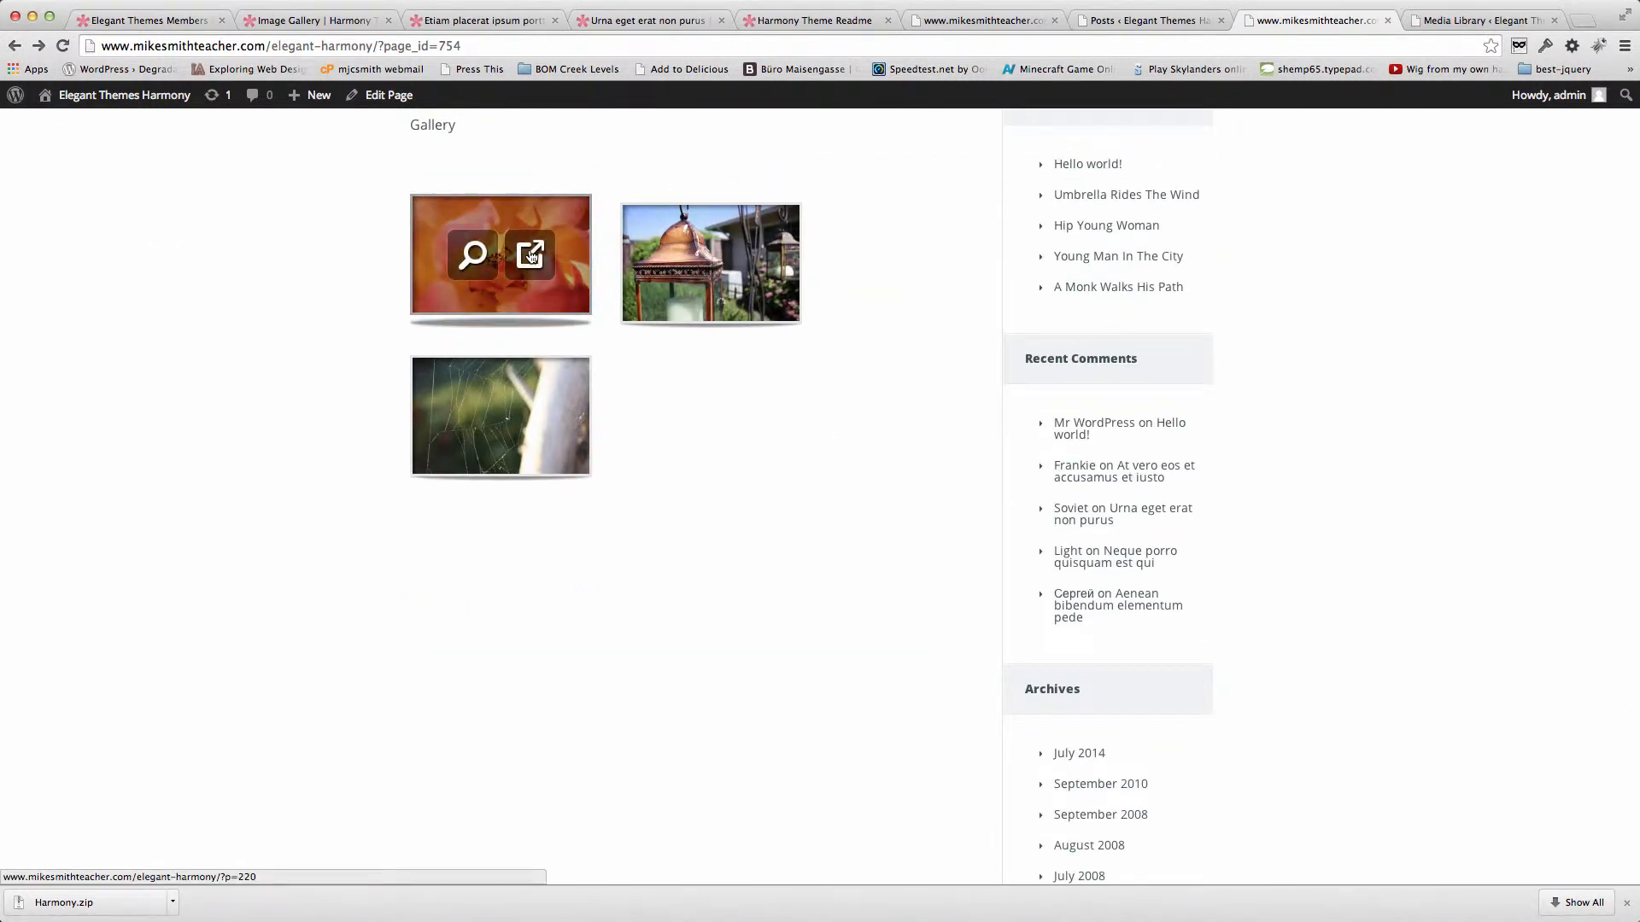
left_click(475, 269)
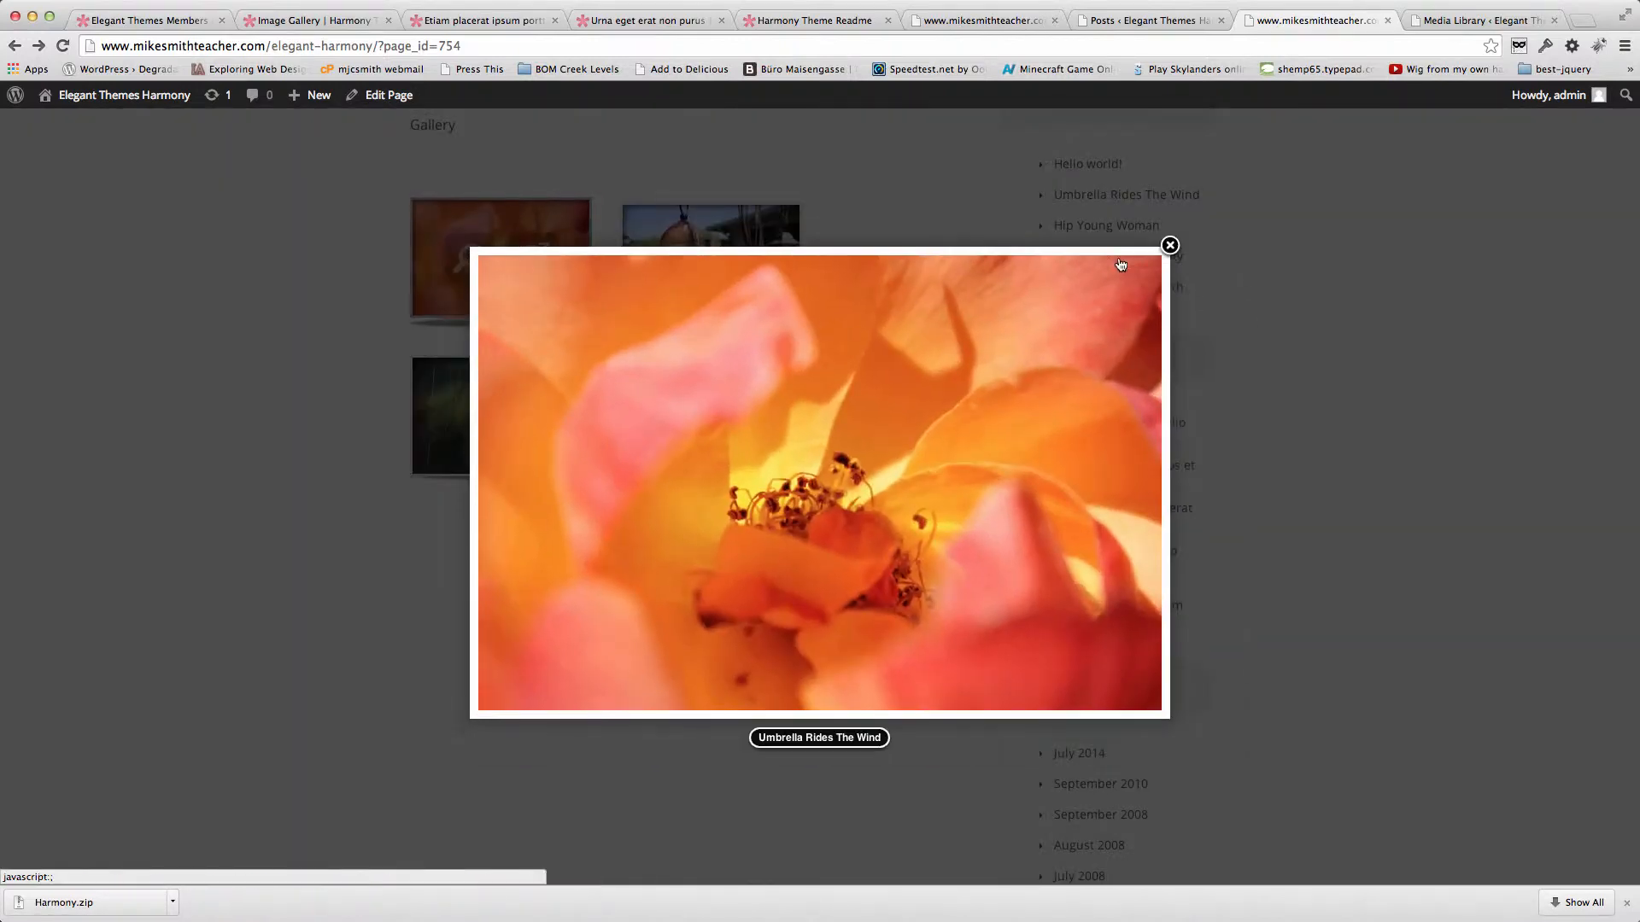
left_click(1169, 246)
mouse_move(538, 247)
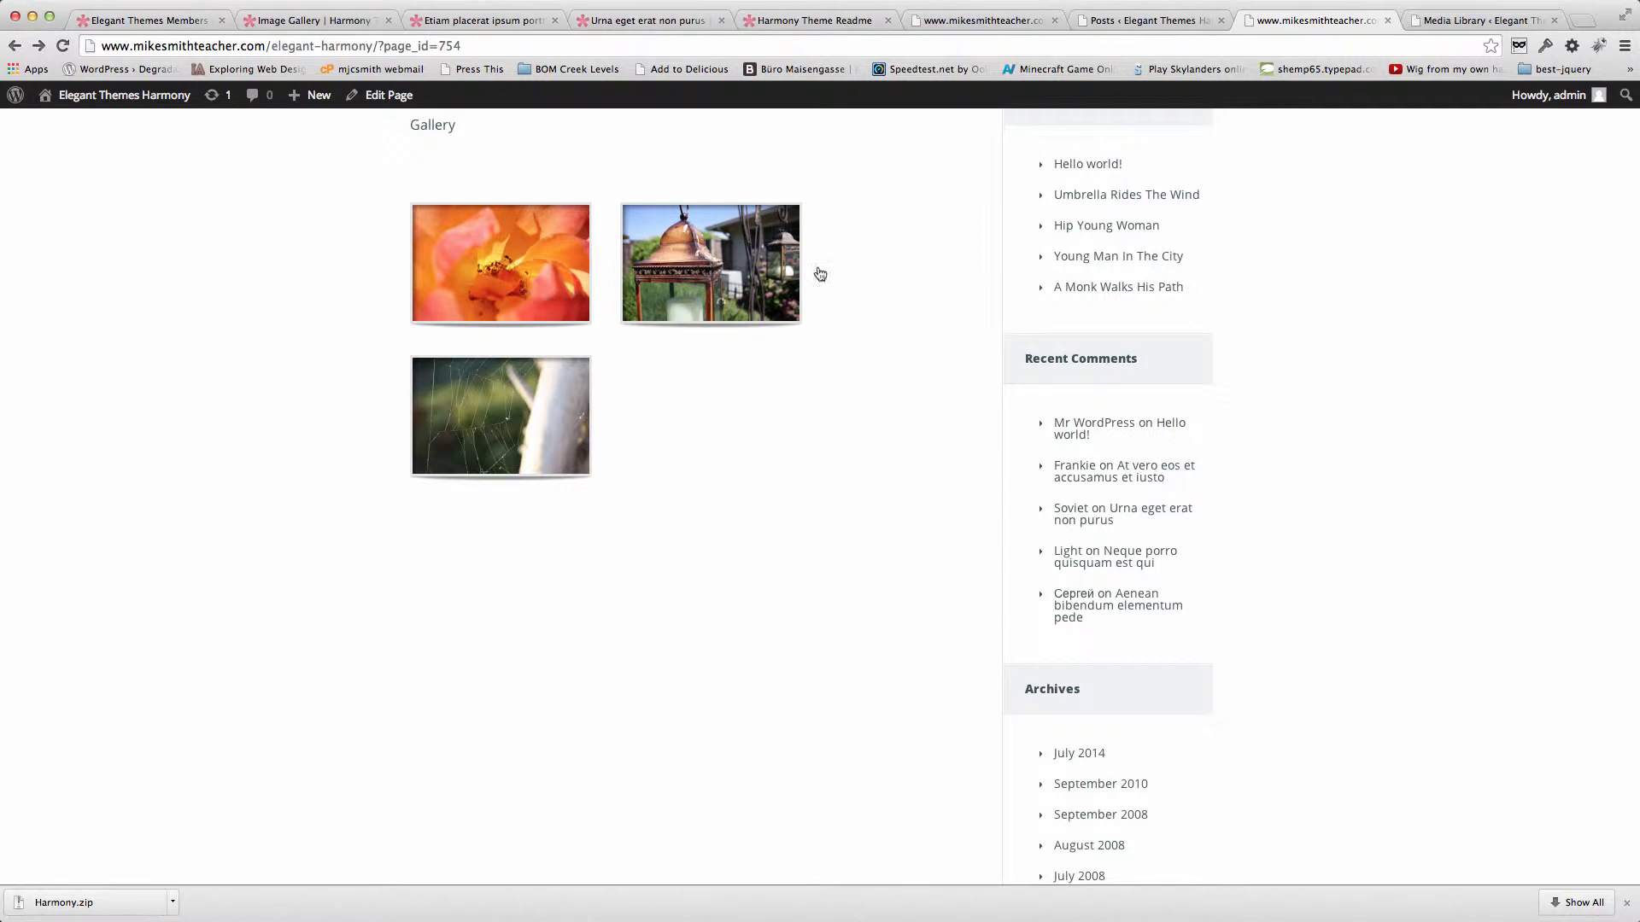
left_click(39, 44)
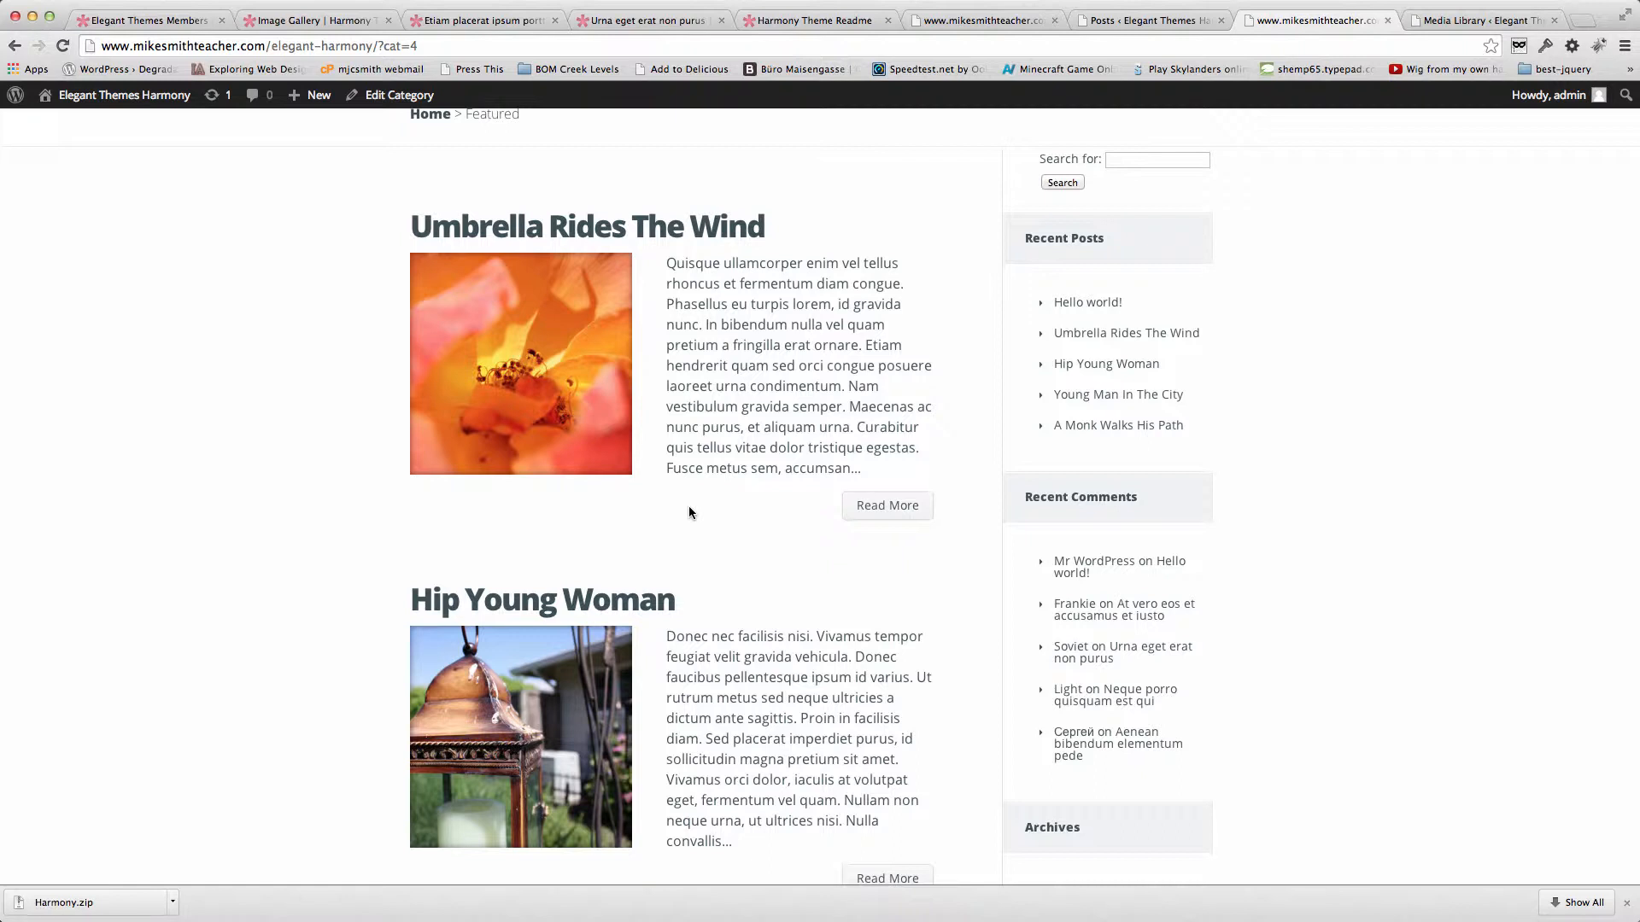
left_click(15, 45)
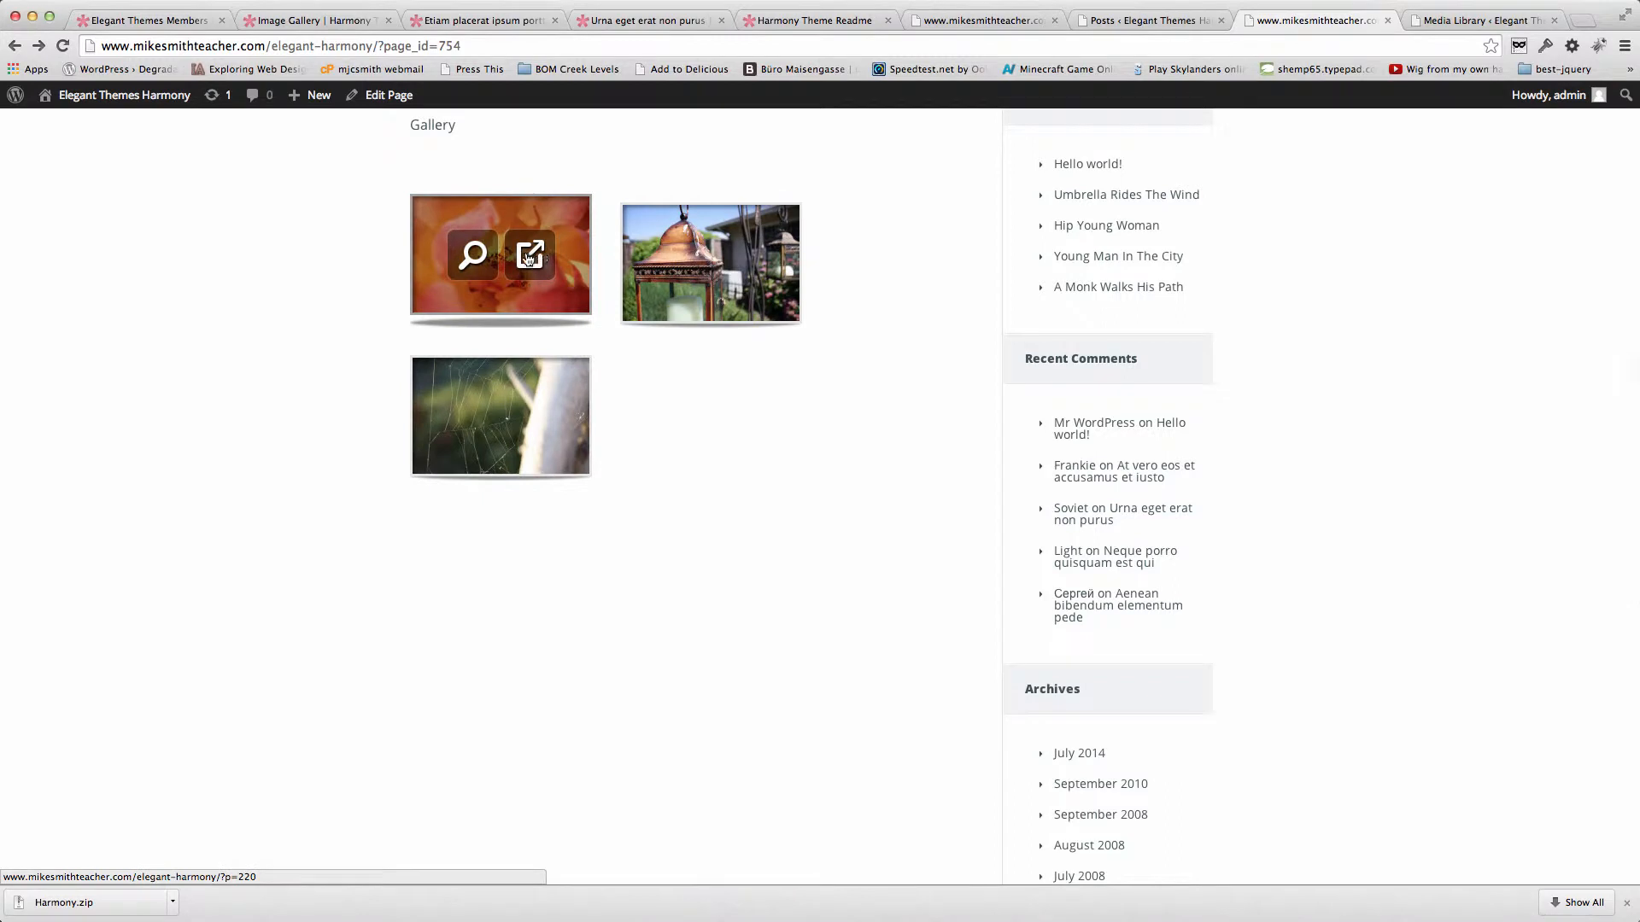
Open the orange flower picture's post in a separate browser tab and examine its content there.
right_click(529, 260)
left_click(555, 260)
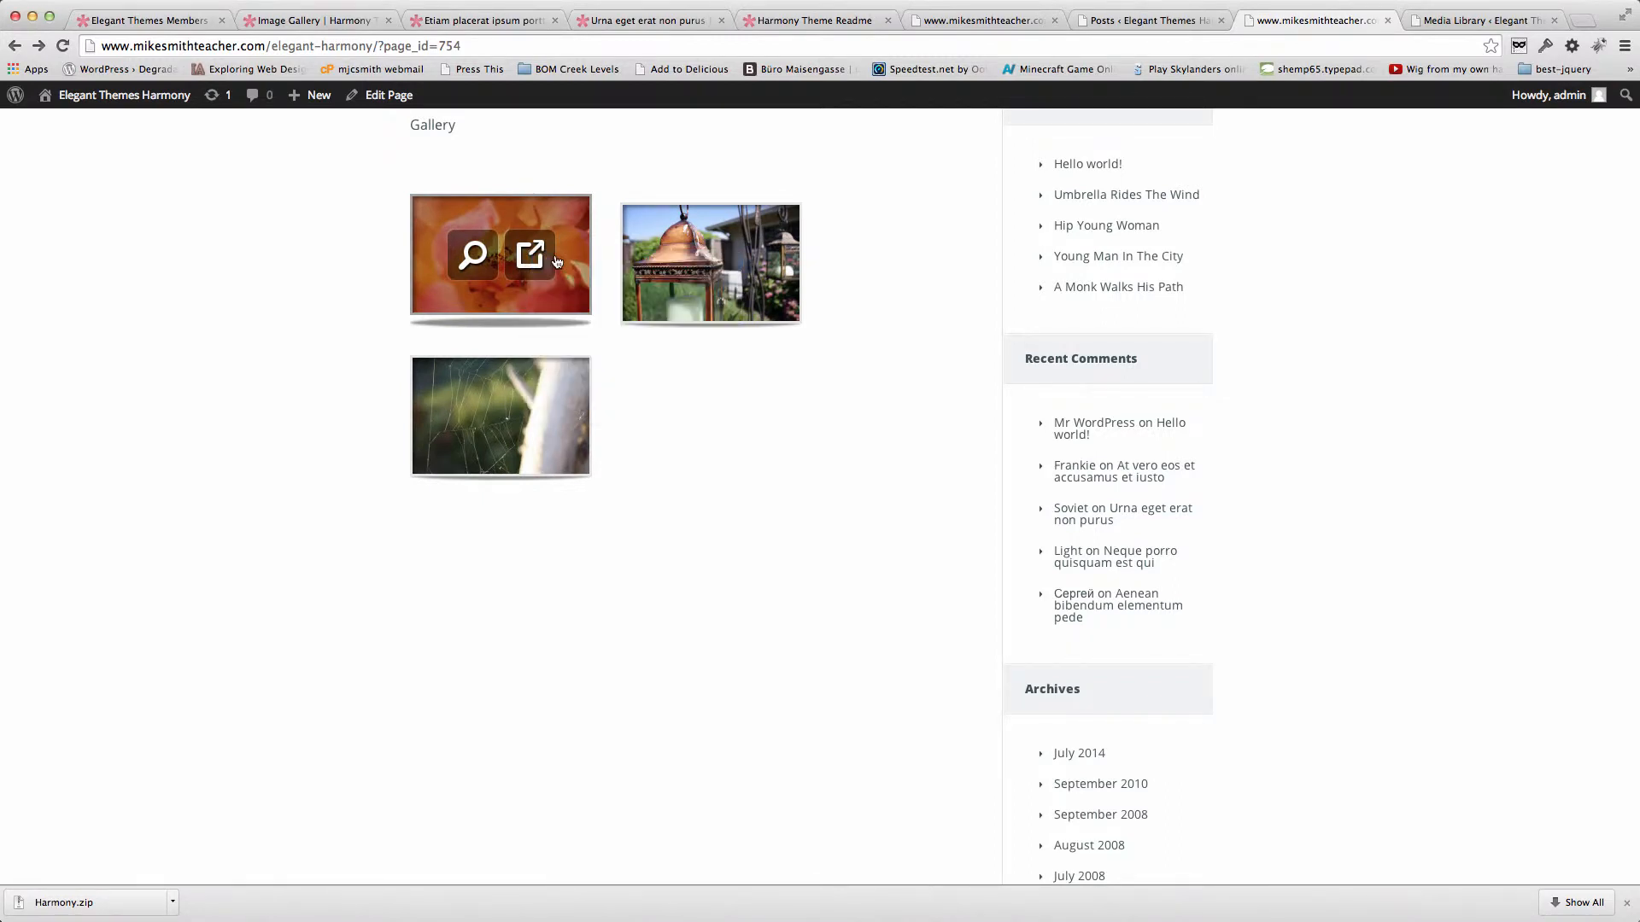
left_click(1343, 21)
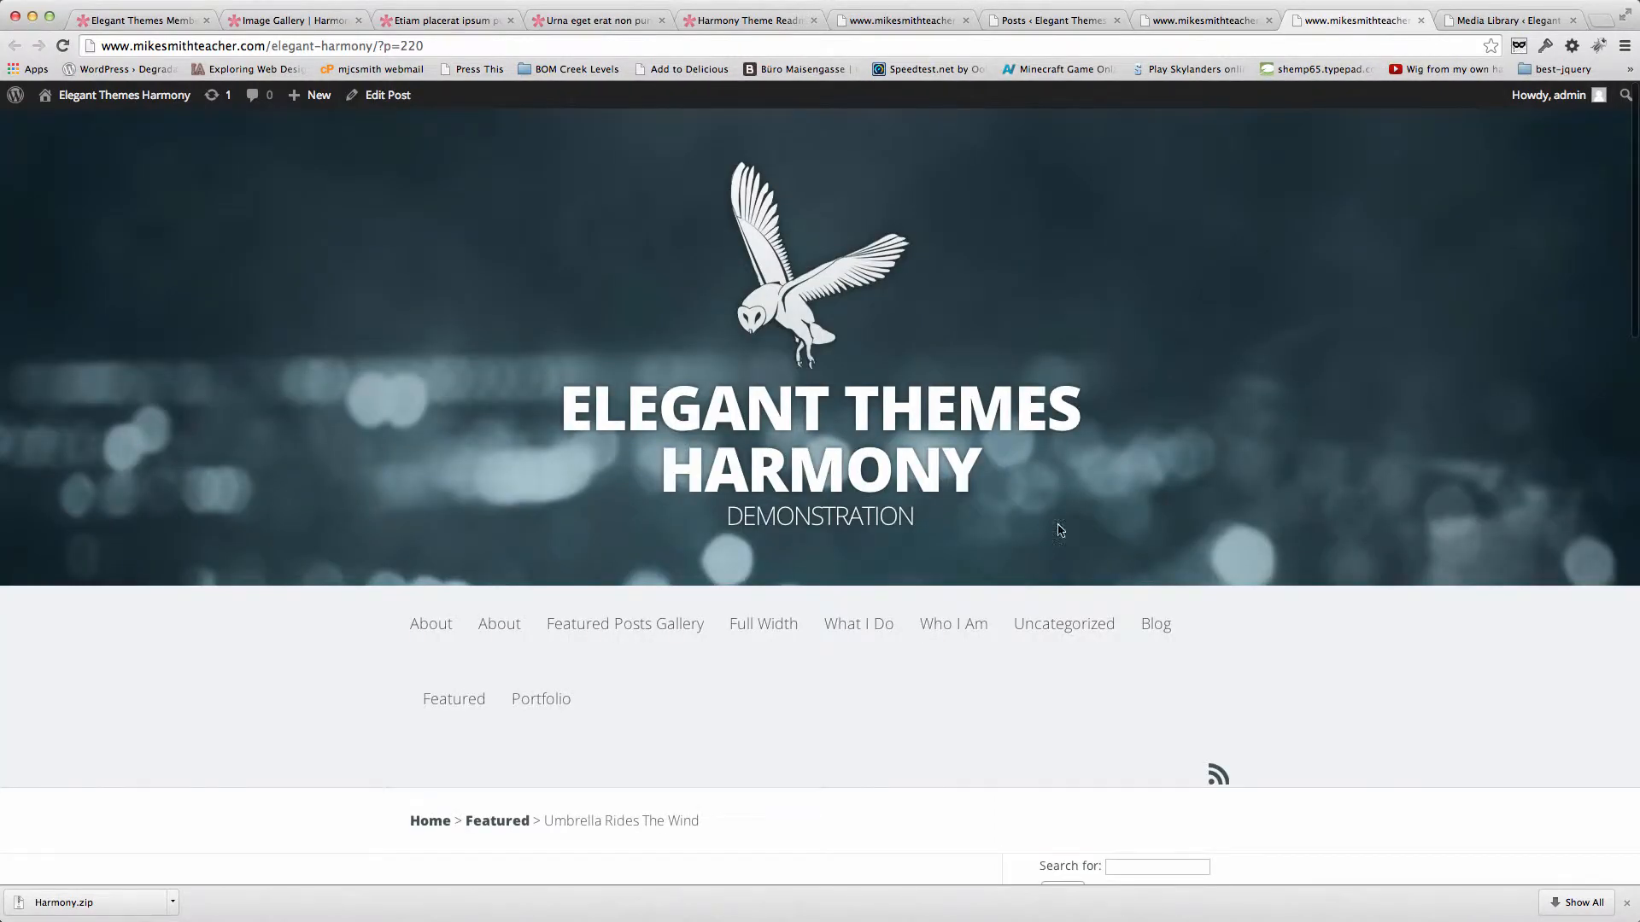
scroll(849, 697, "down", 6)
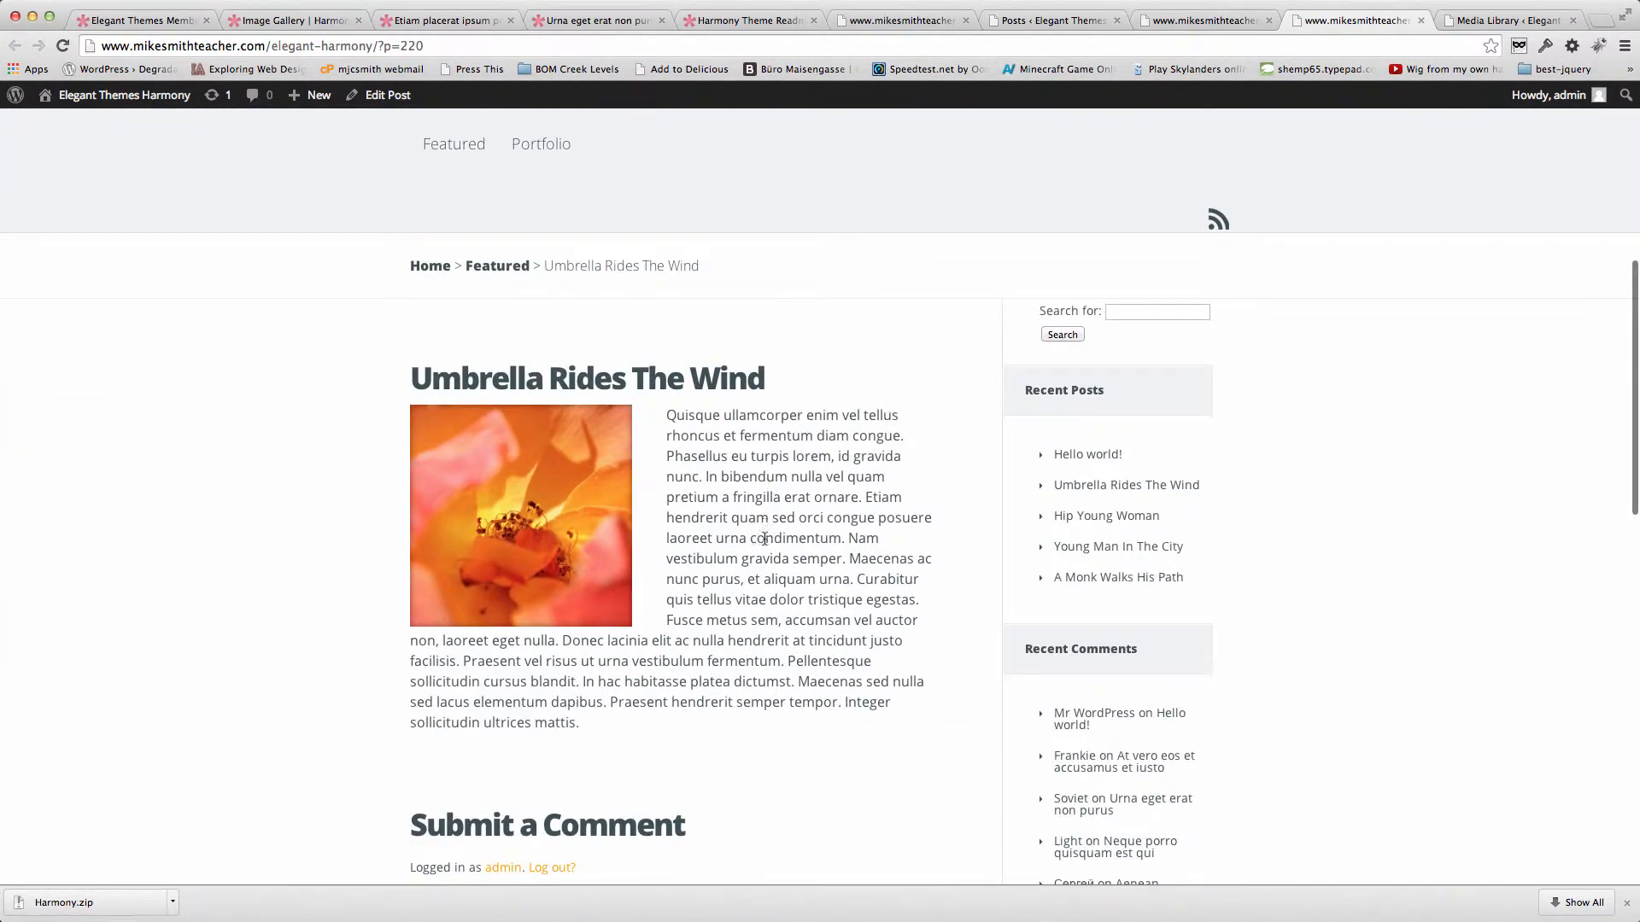
scroll(764, 538, "up", 1)
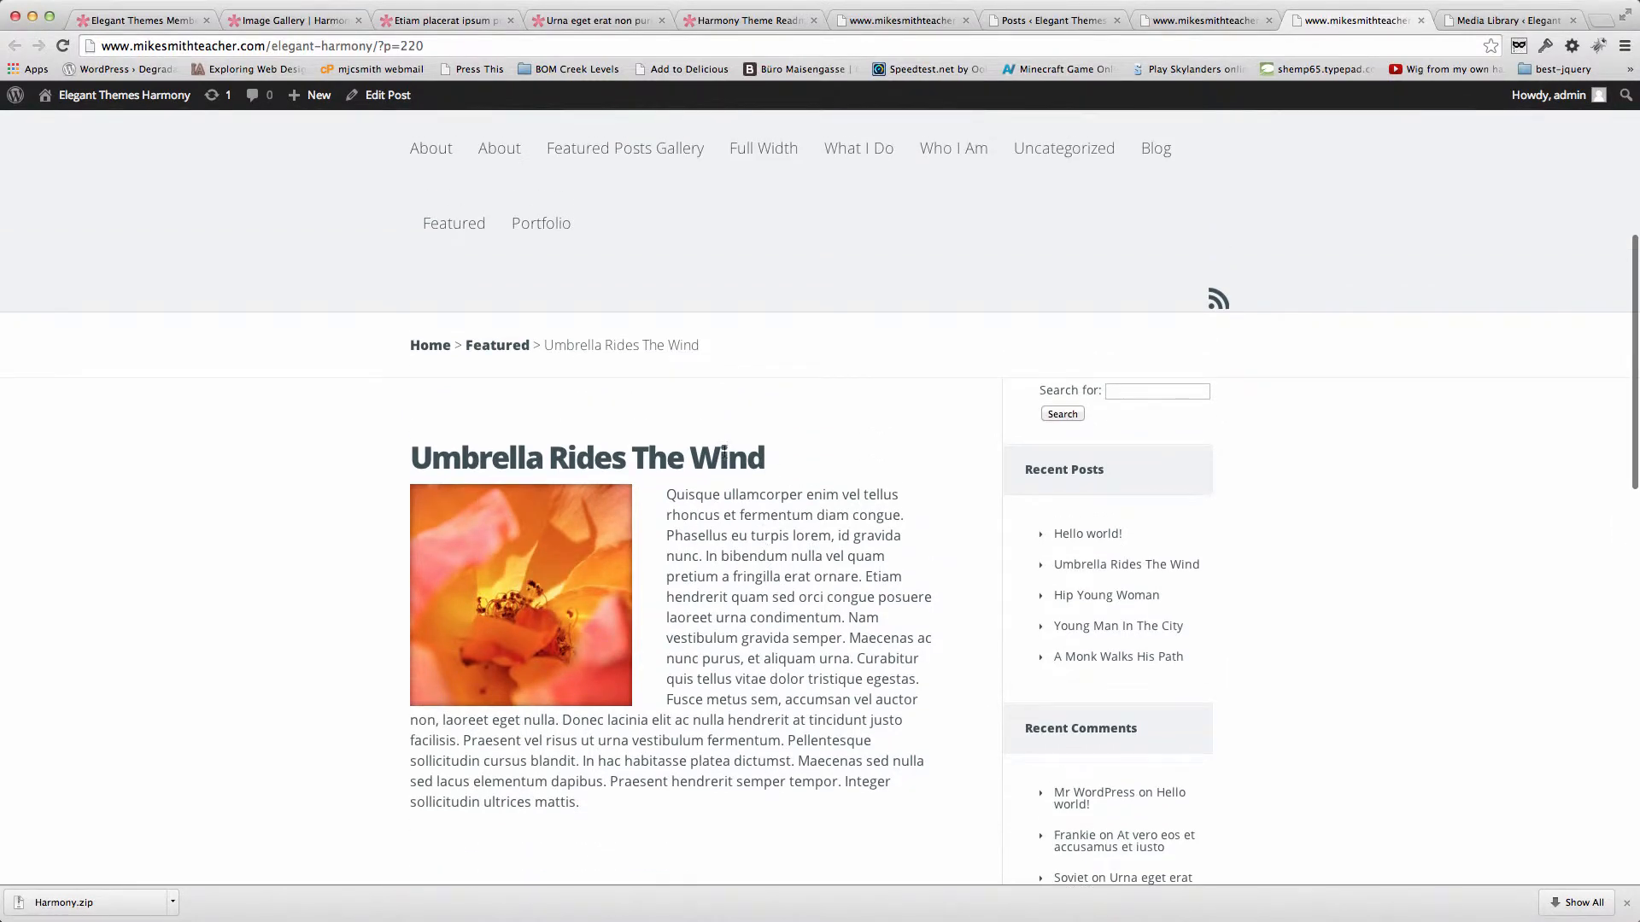
Open the Umbrella Rides The Wind post for editing and examine its text, categories and Thumbnail custom field against the Media Library.
left_click(380, 95)
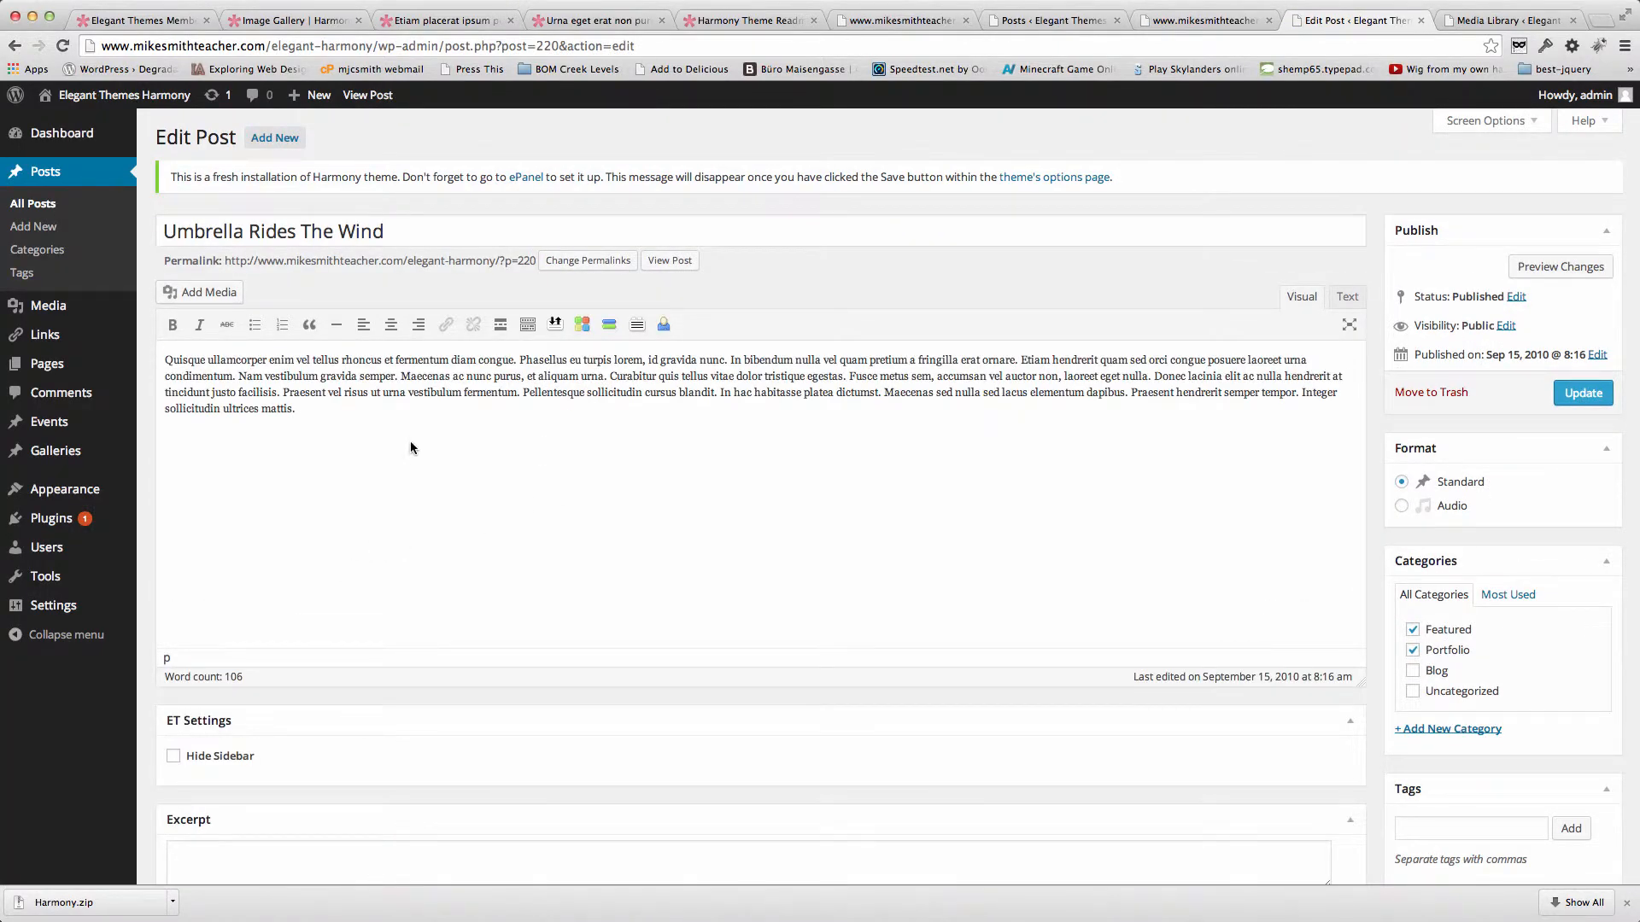
left_click_drag(306, 409, 162, 366)
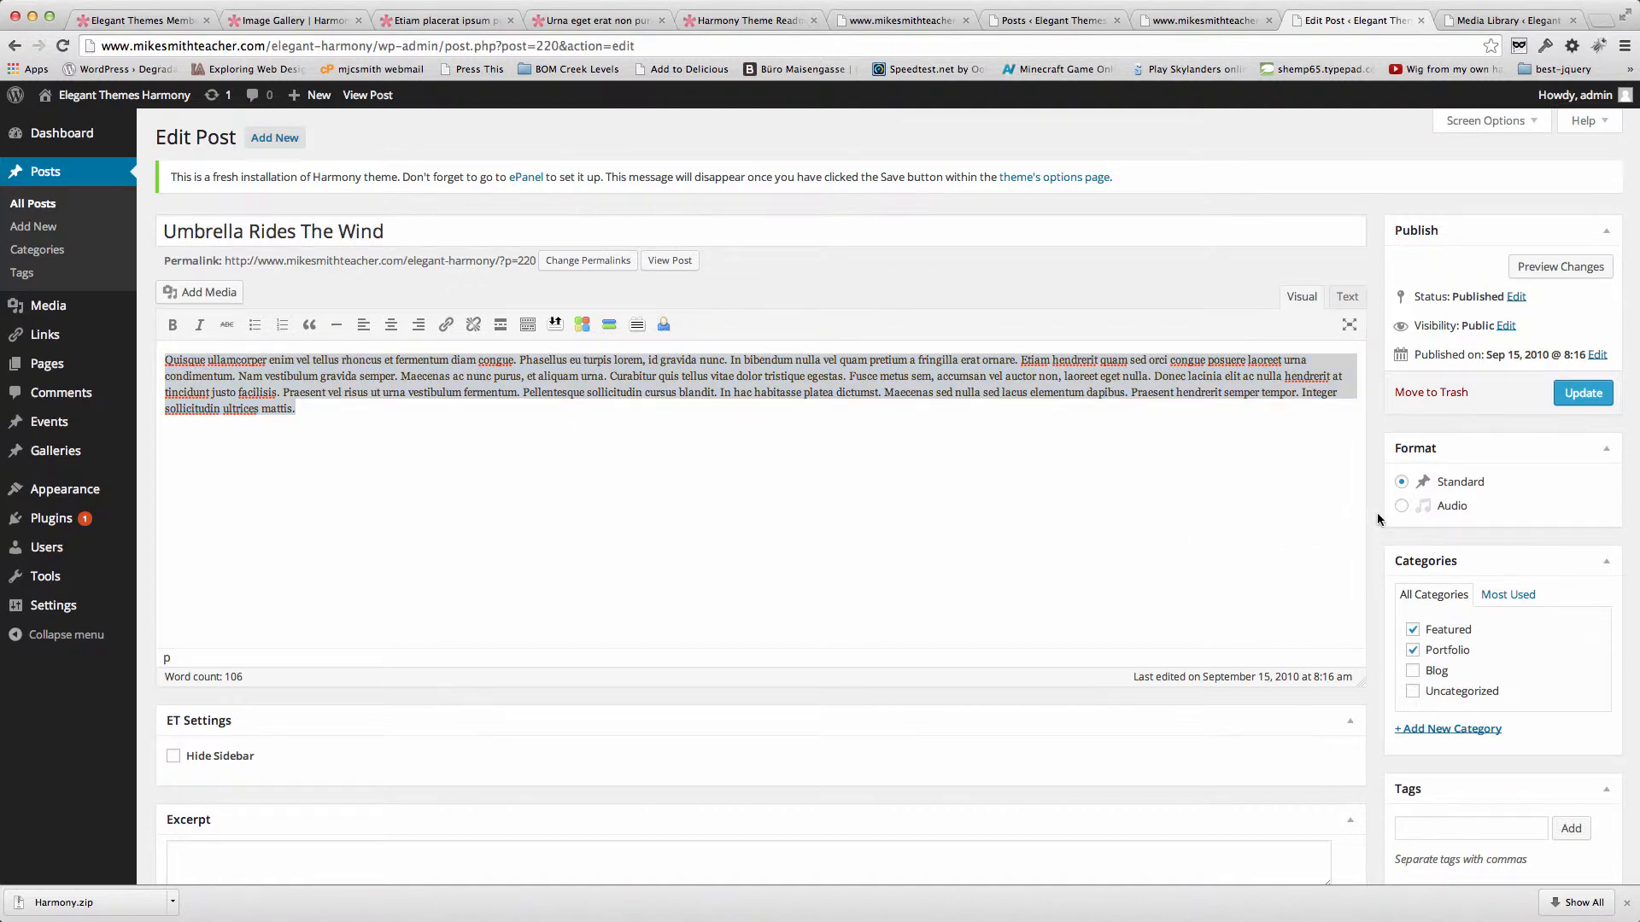
scroll(1376, 512, "down", 5)
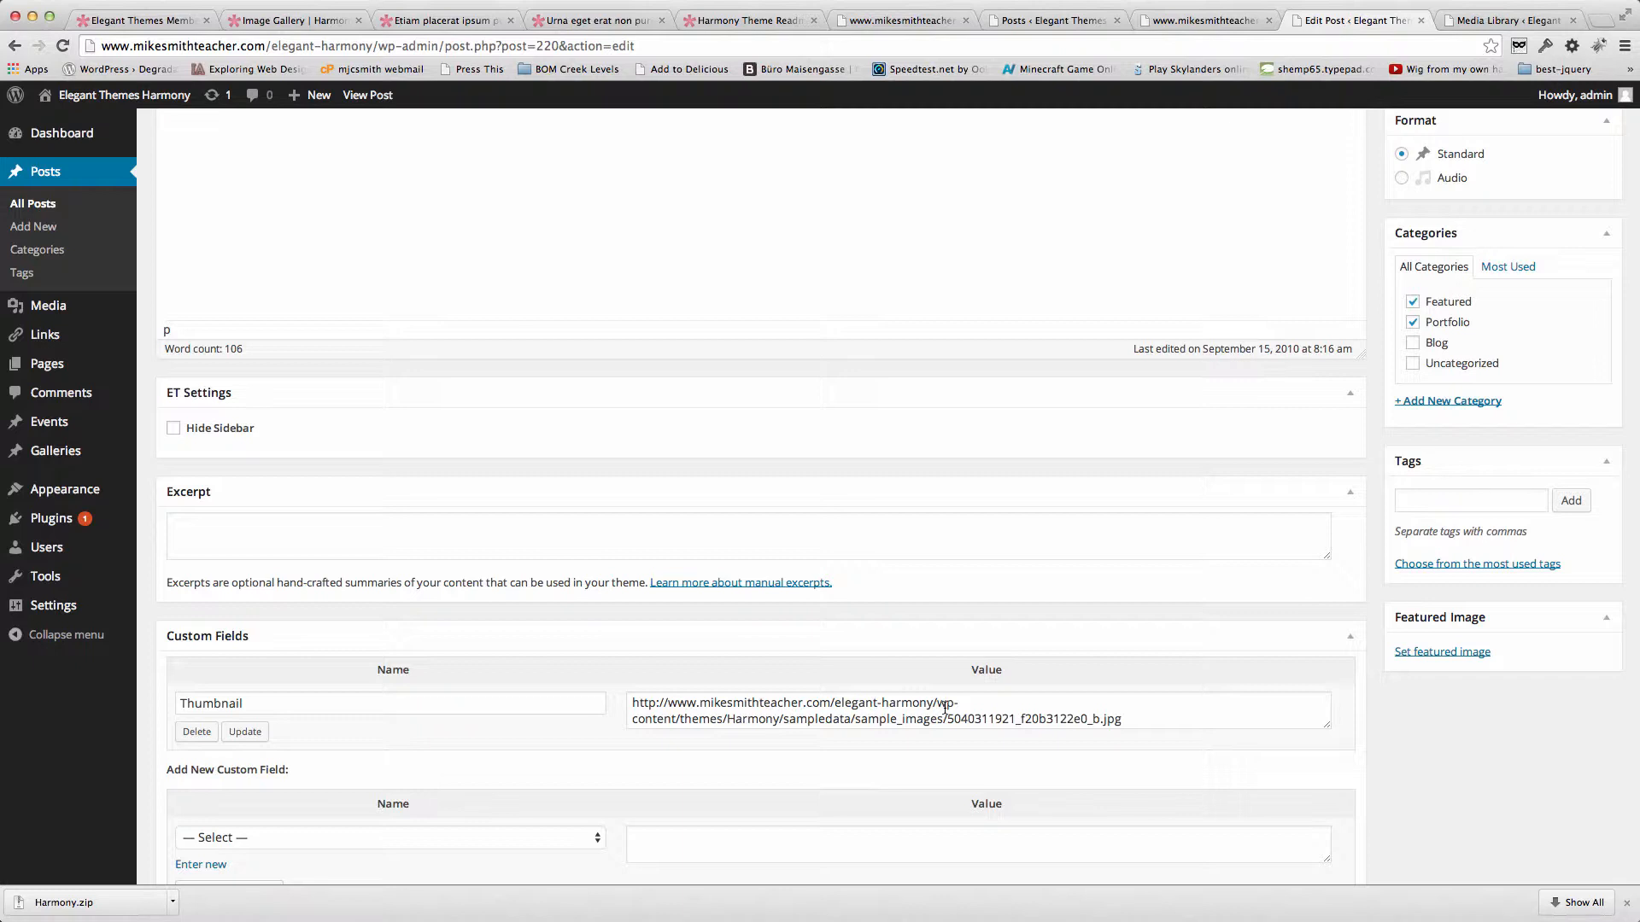
left_click(1501, 20)
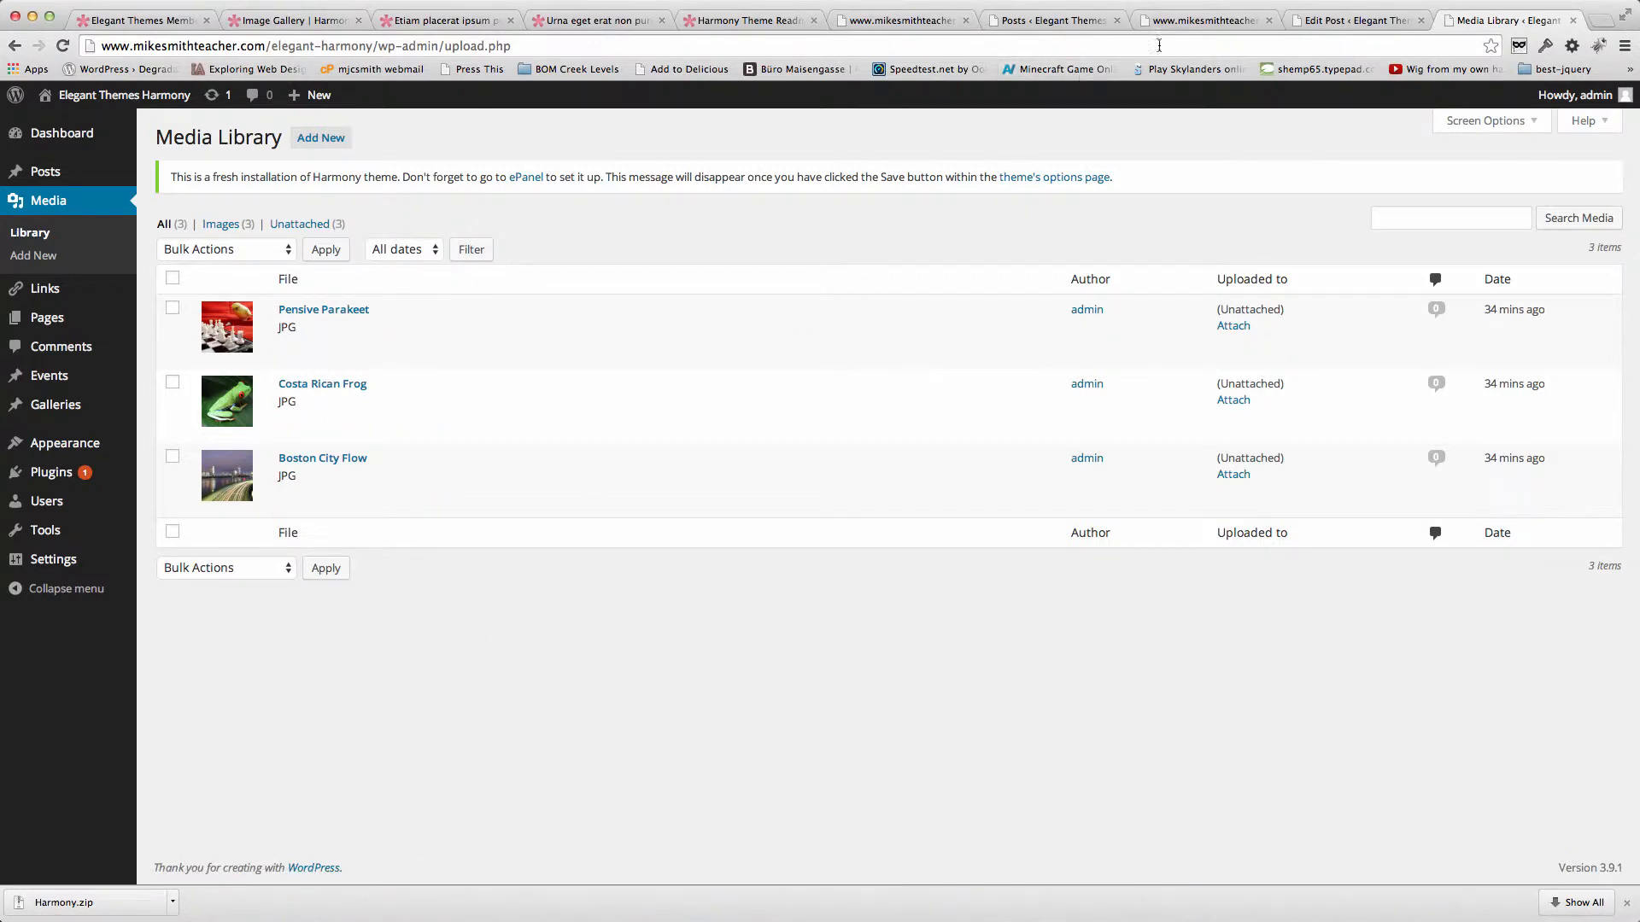
left_click(1330, 21)
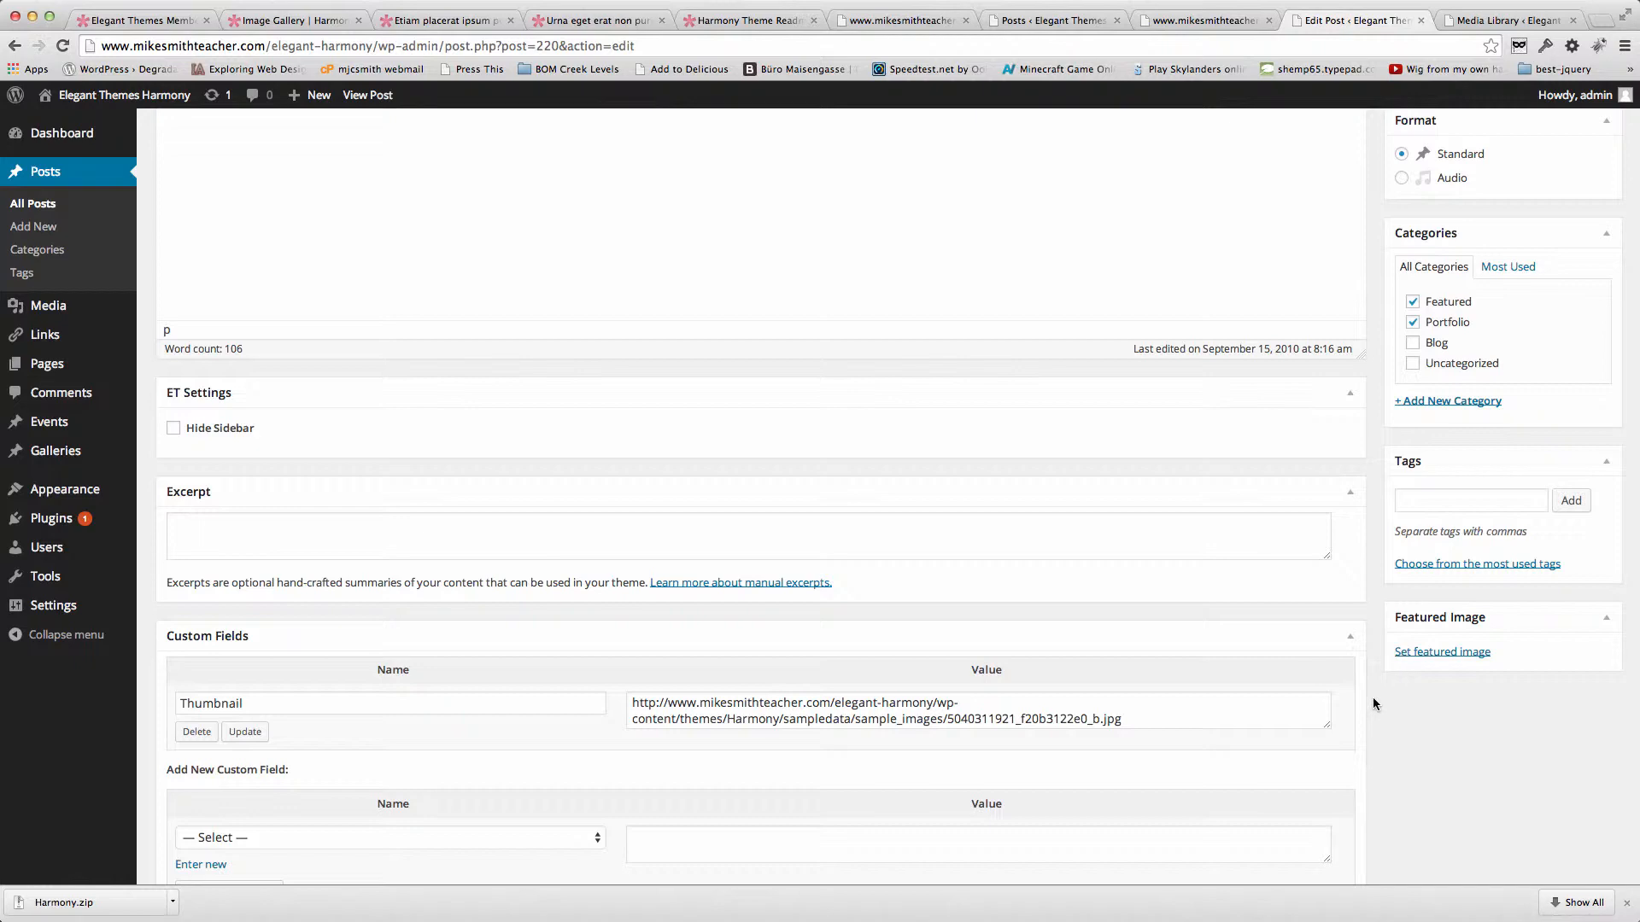
scroll(1372, 696, "up", 5)
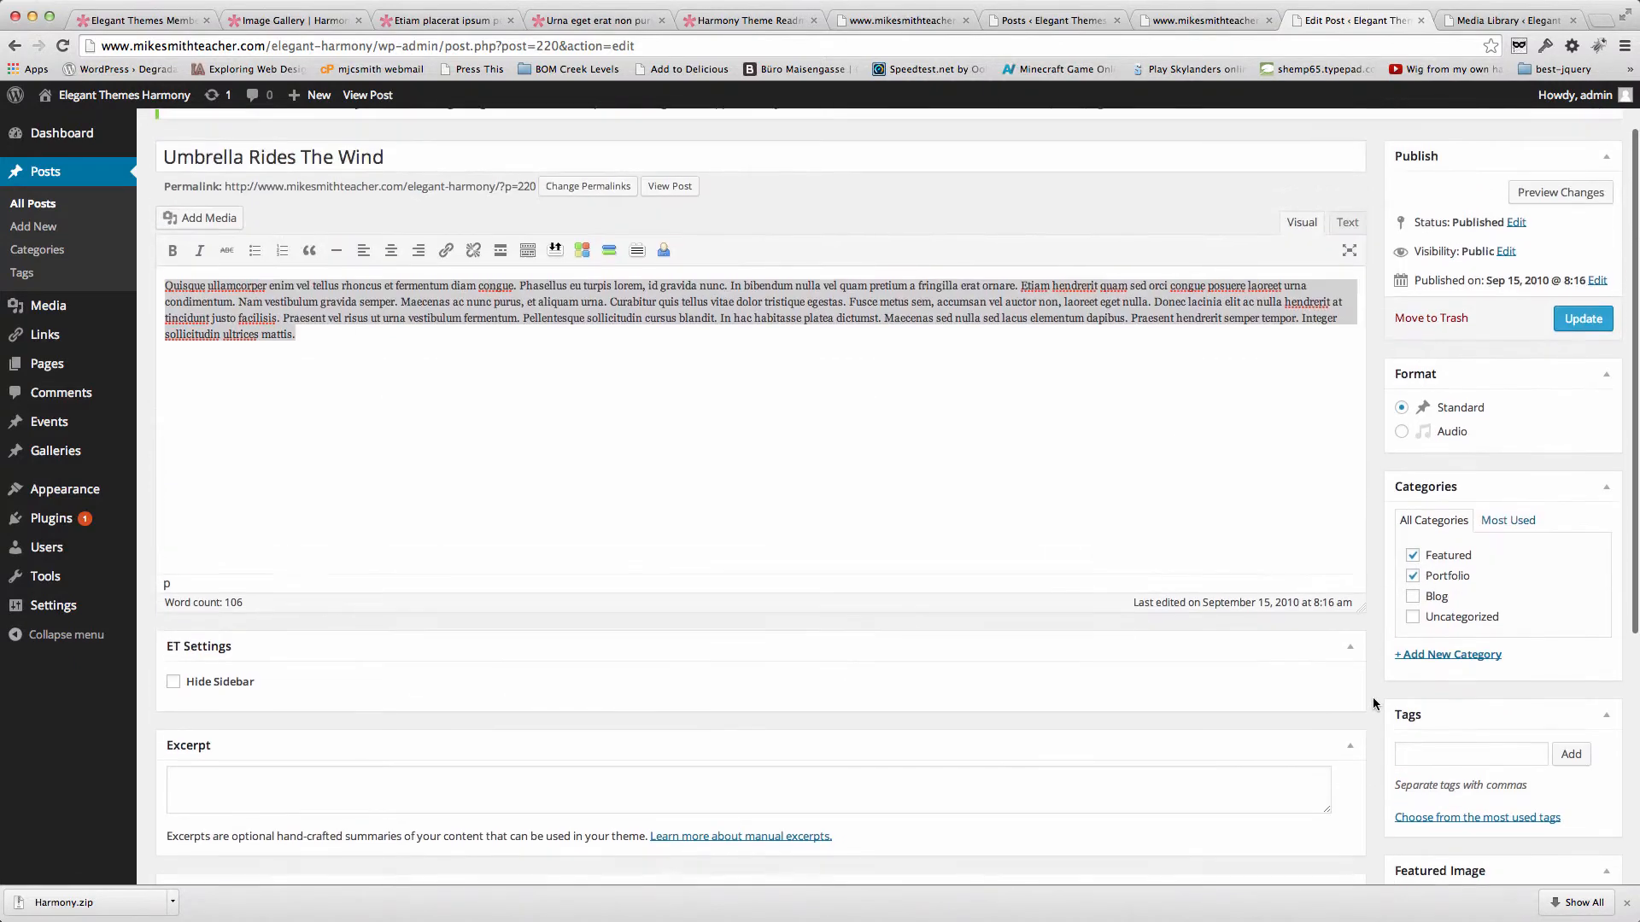
scroll(1372, 697, "up", 1)
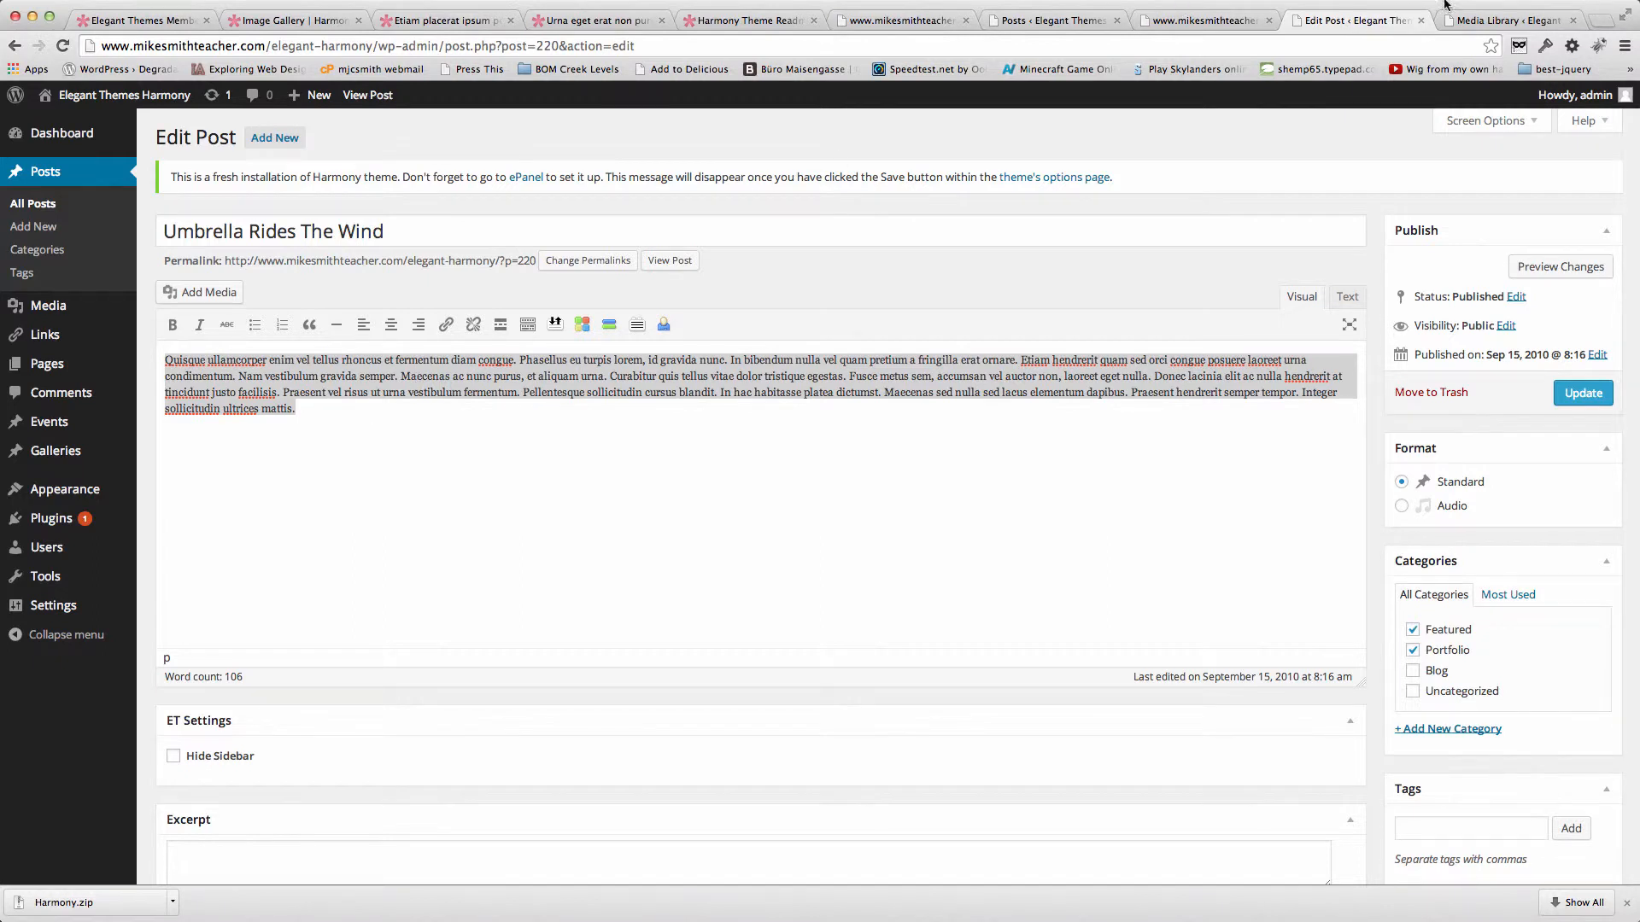
Compare the Media Library images with the Featured Posts Gallery page and the categories shown in the posts list.
left_click(1502, 20)
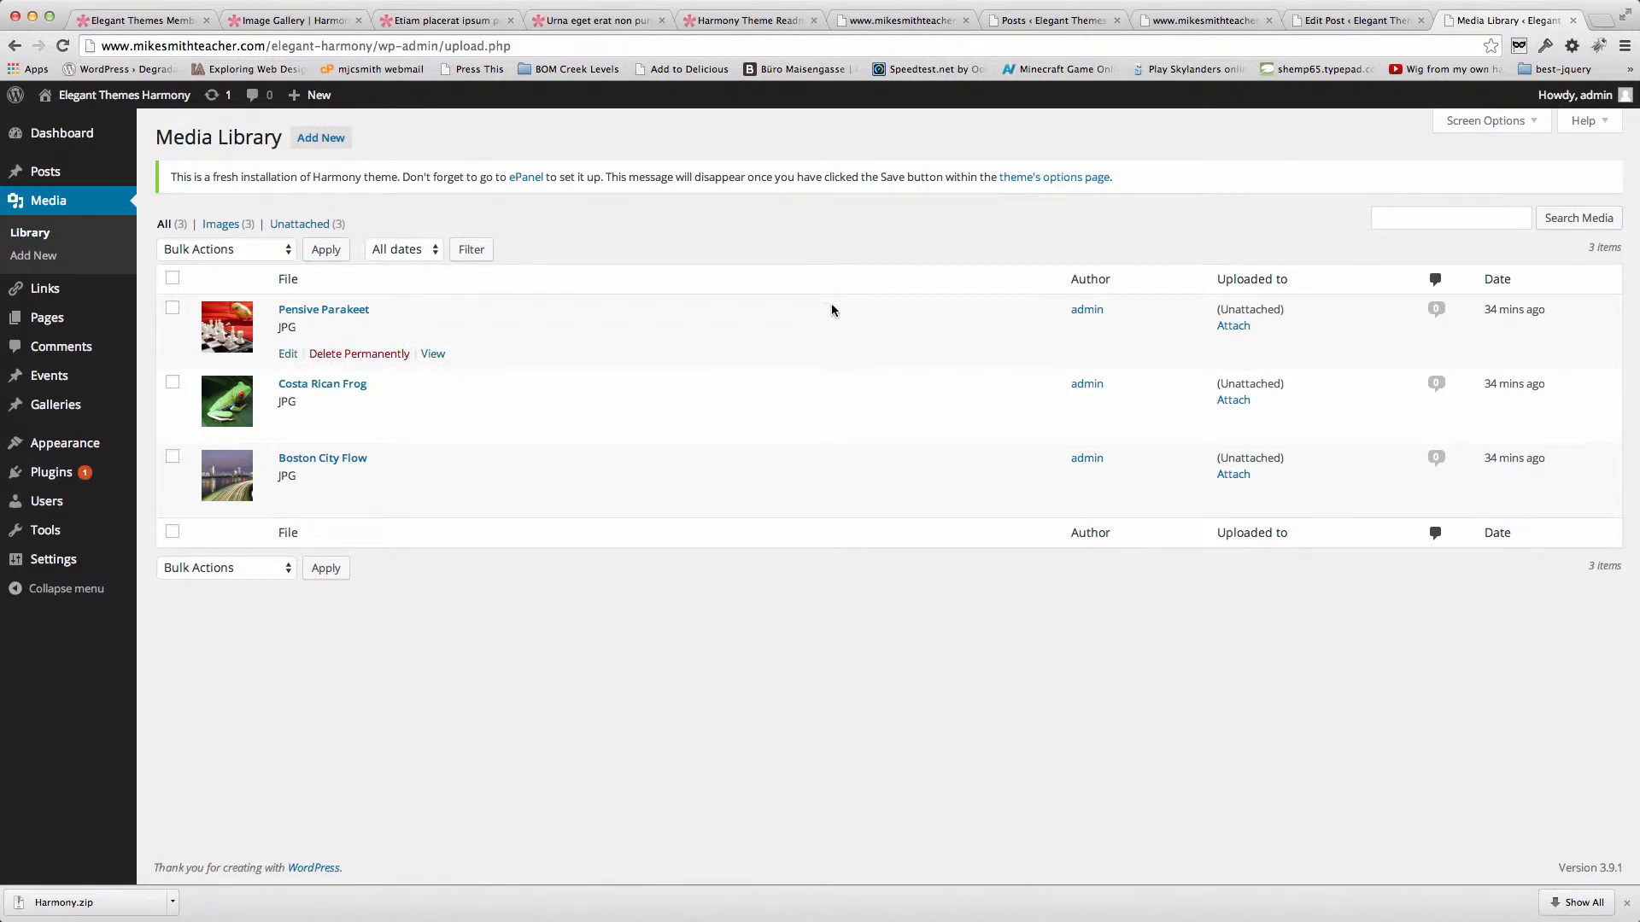
left_click(1205, 20)
scroll(898, 336, "up", 3)
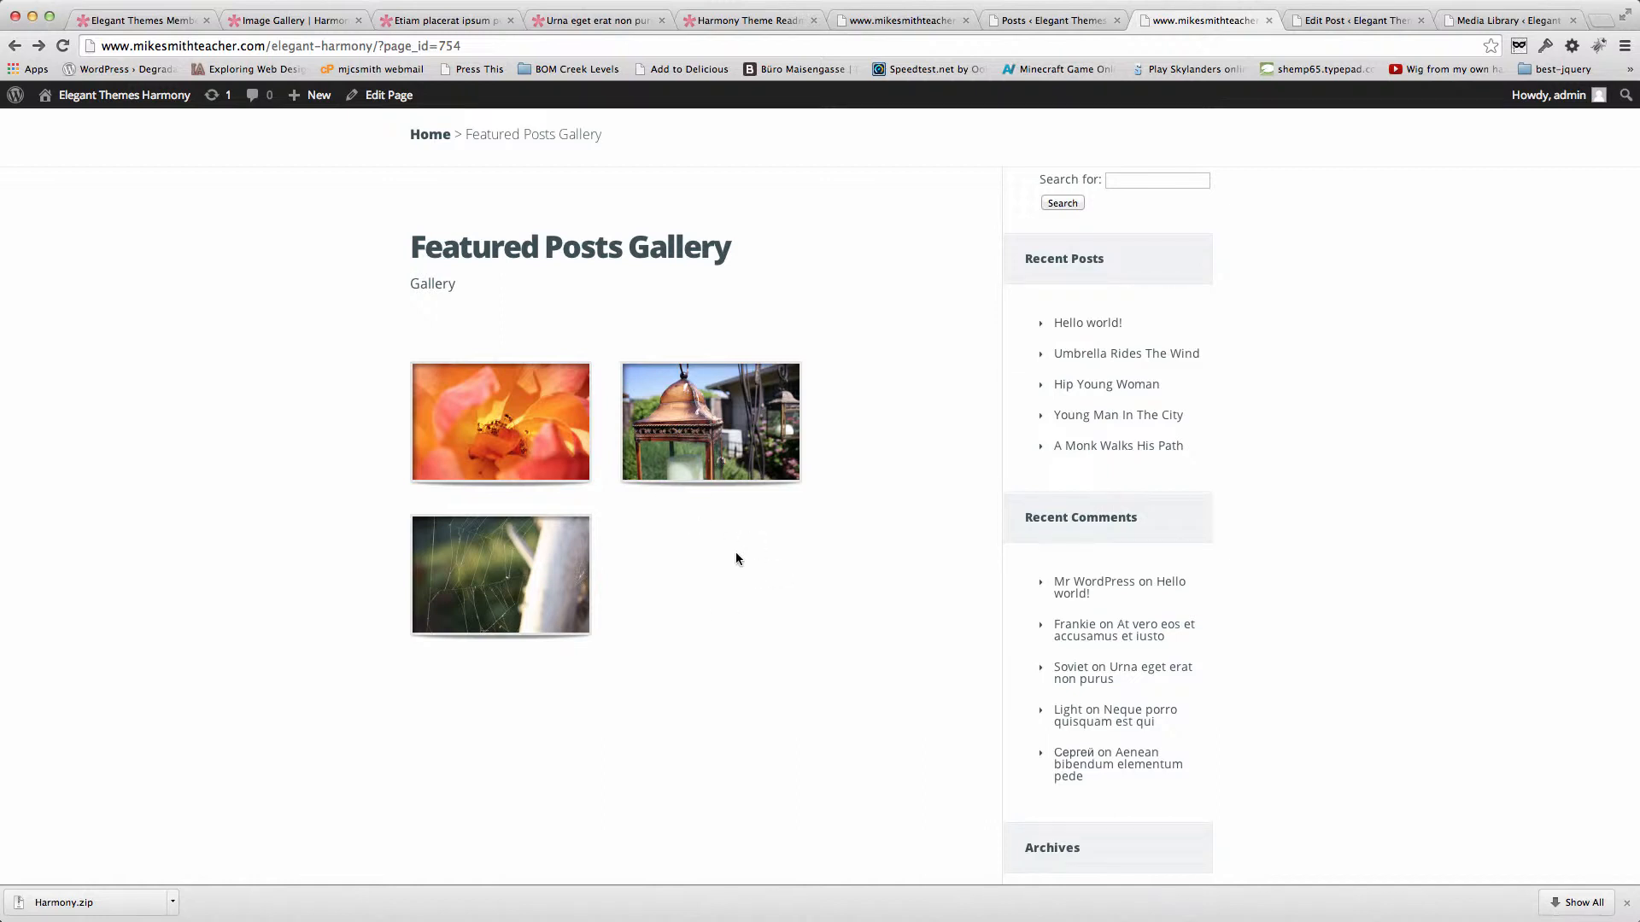
left_click(1038, 20)
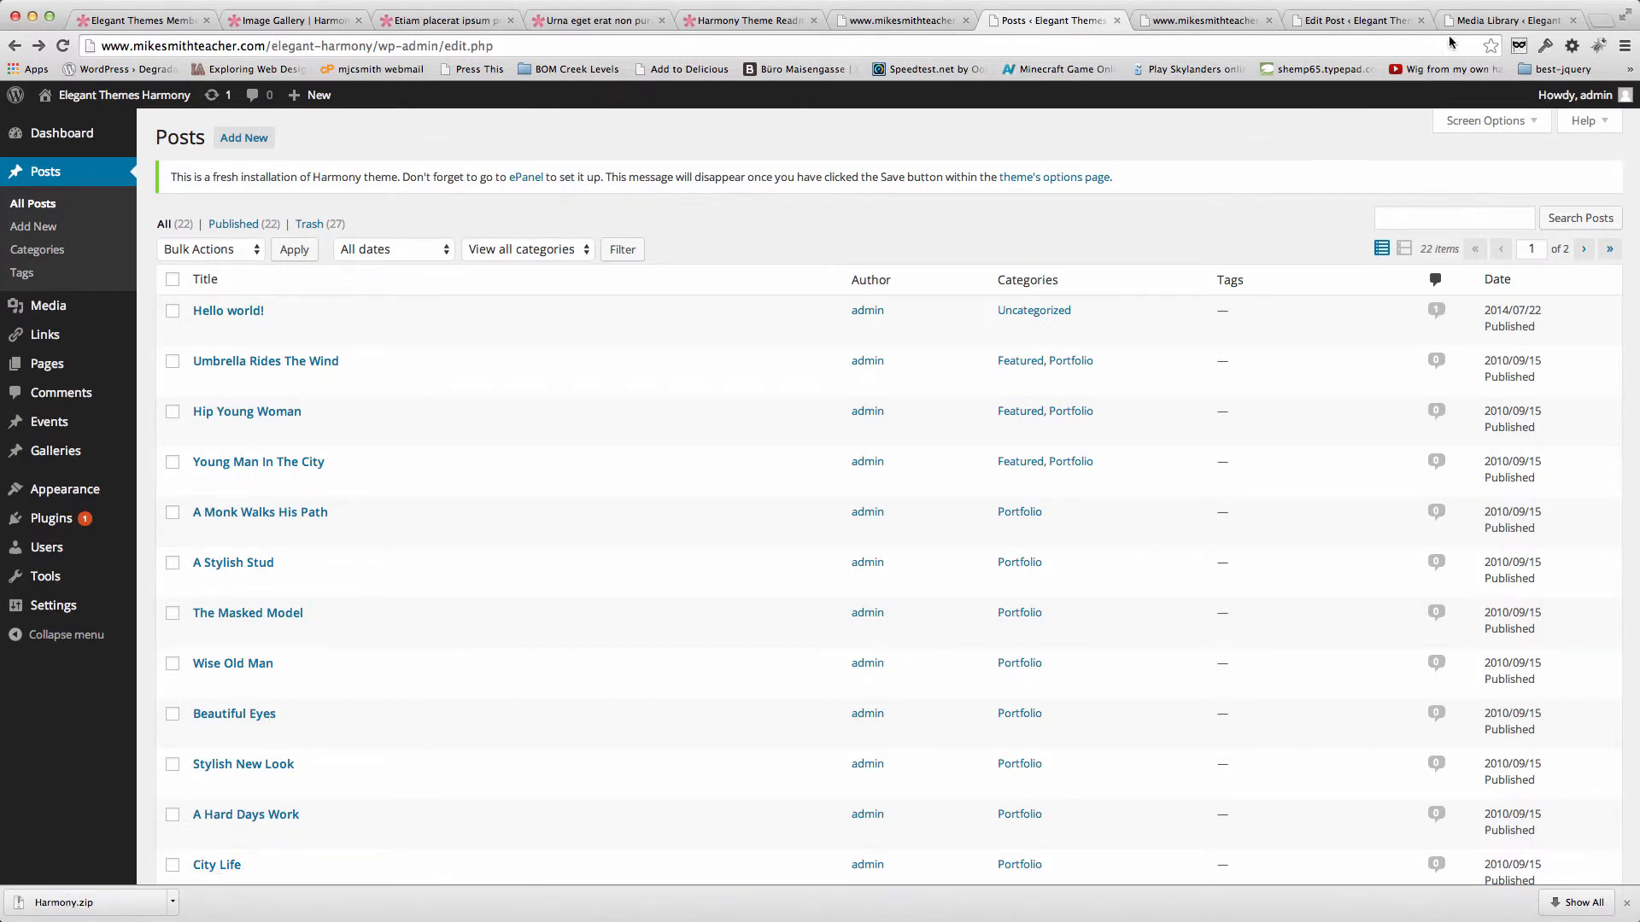
left_click(1490, 20)
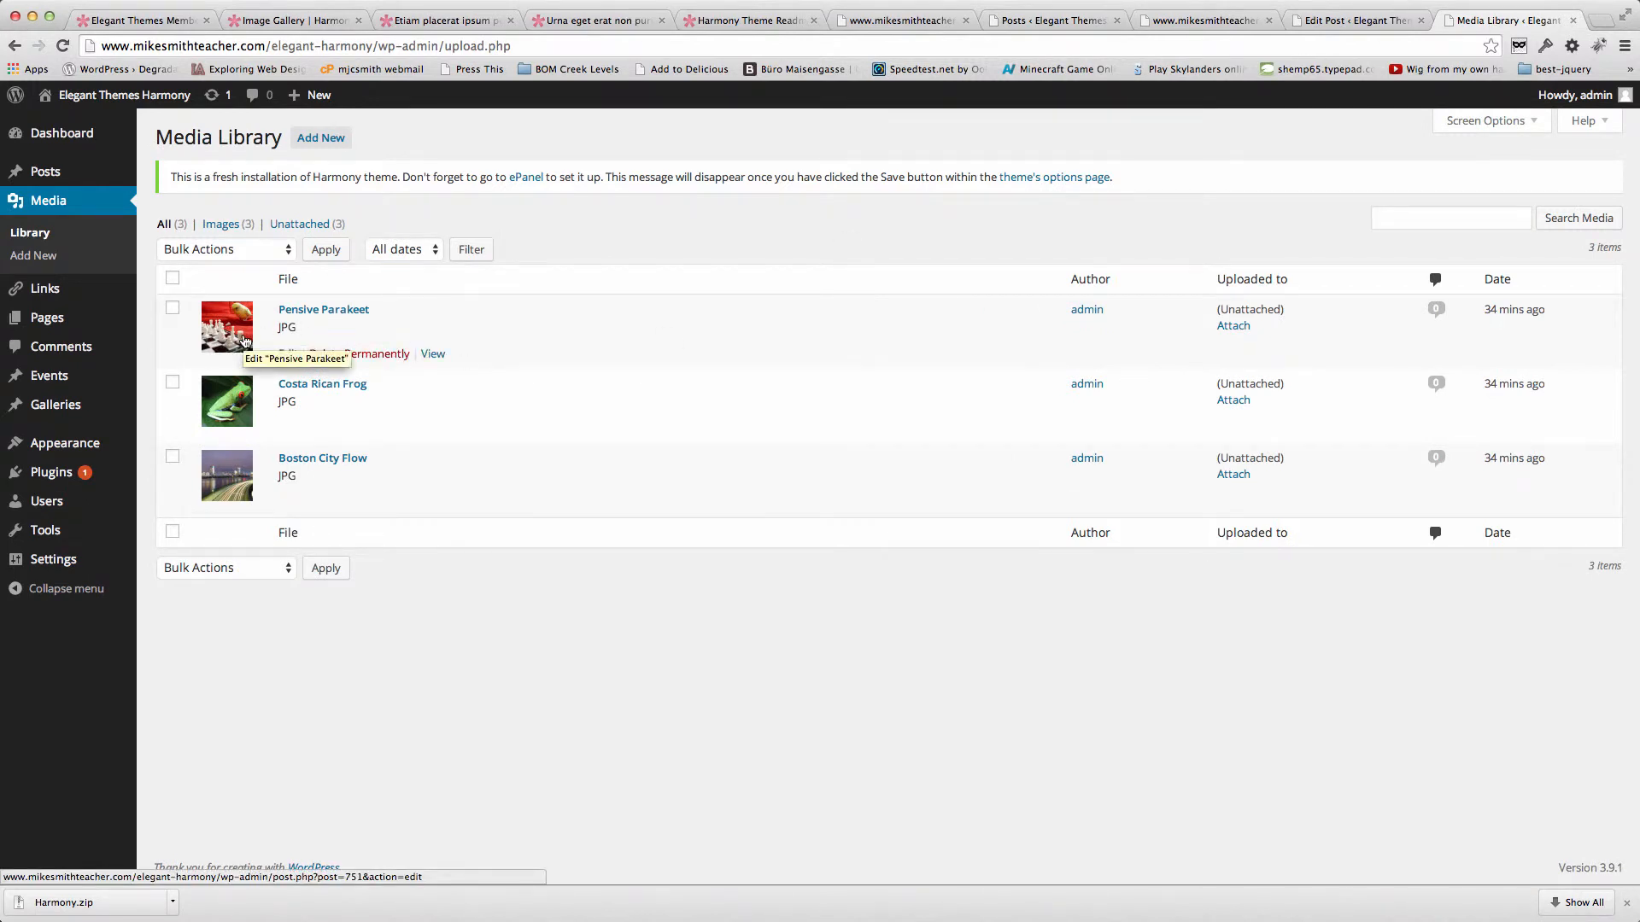
left_click(1054, 19)
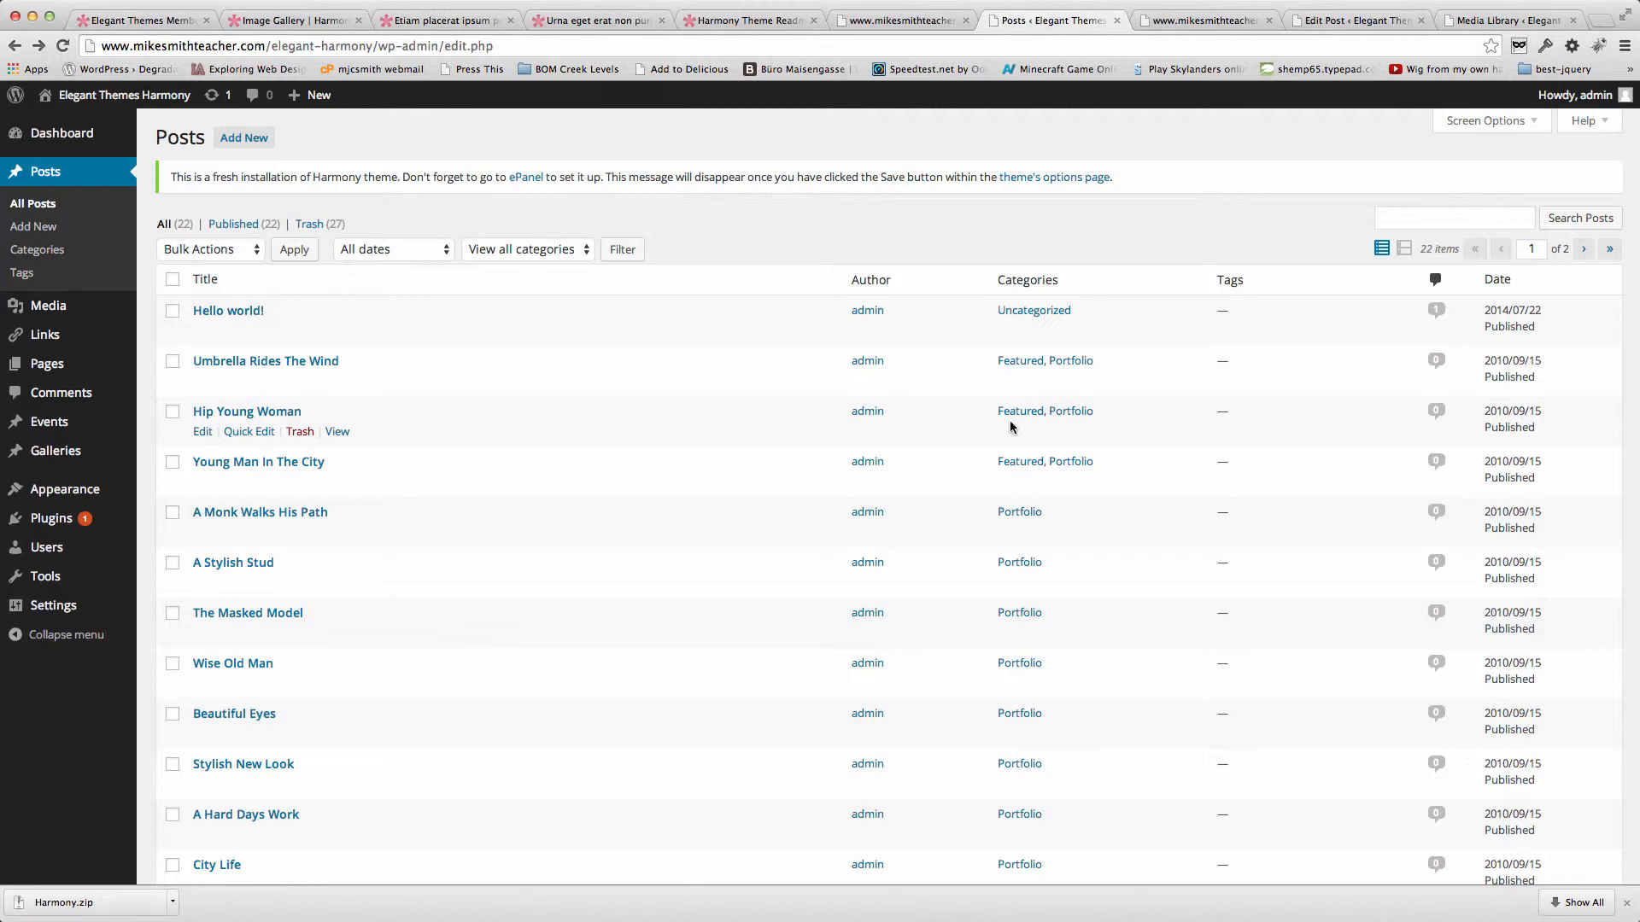
Return to the Media Library and open a blank new post from there in a separate browser tab.
key("super+9")
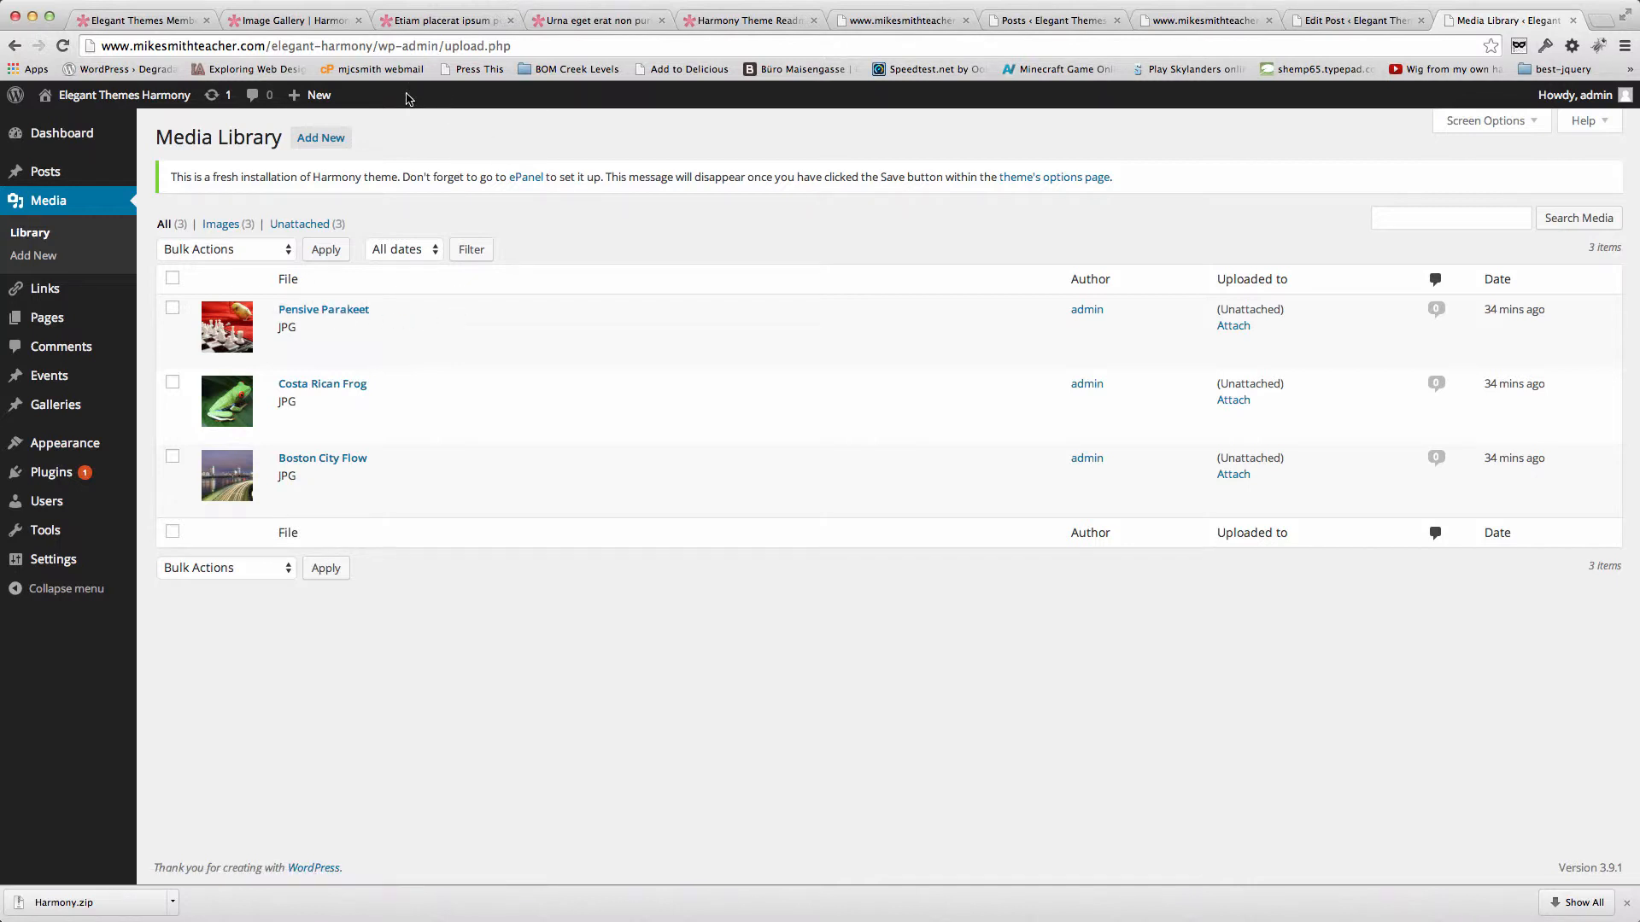
mouse_move(312, 95)
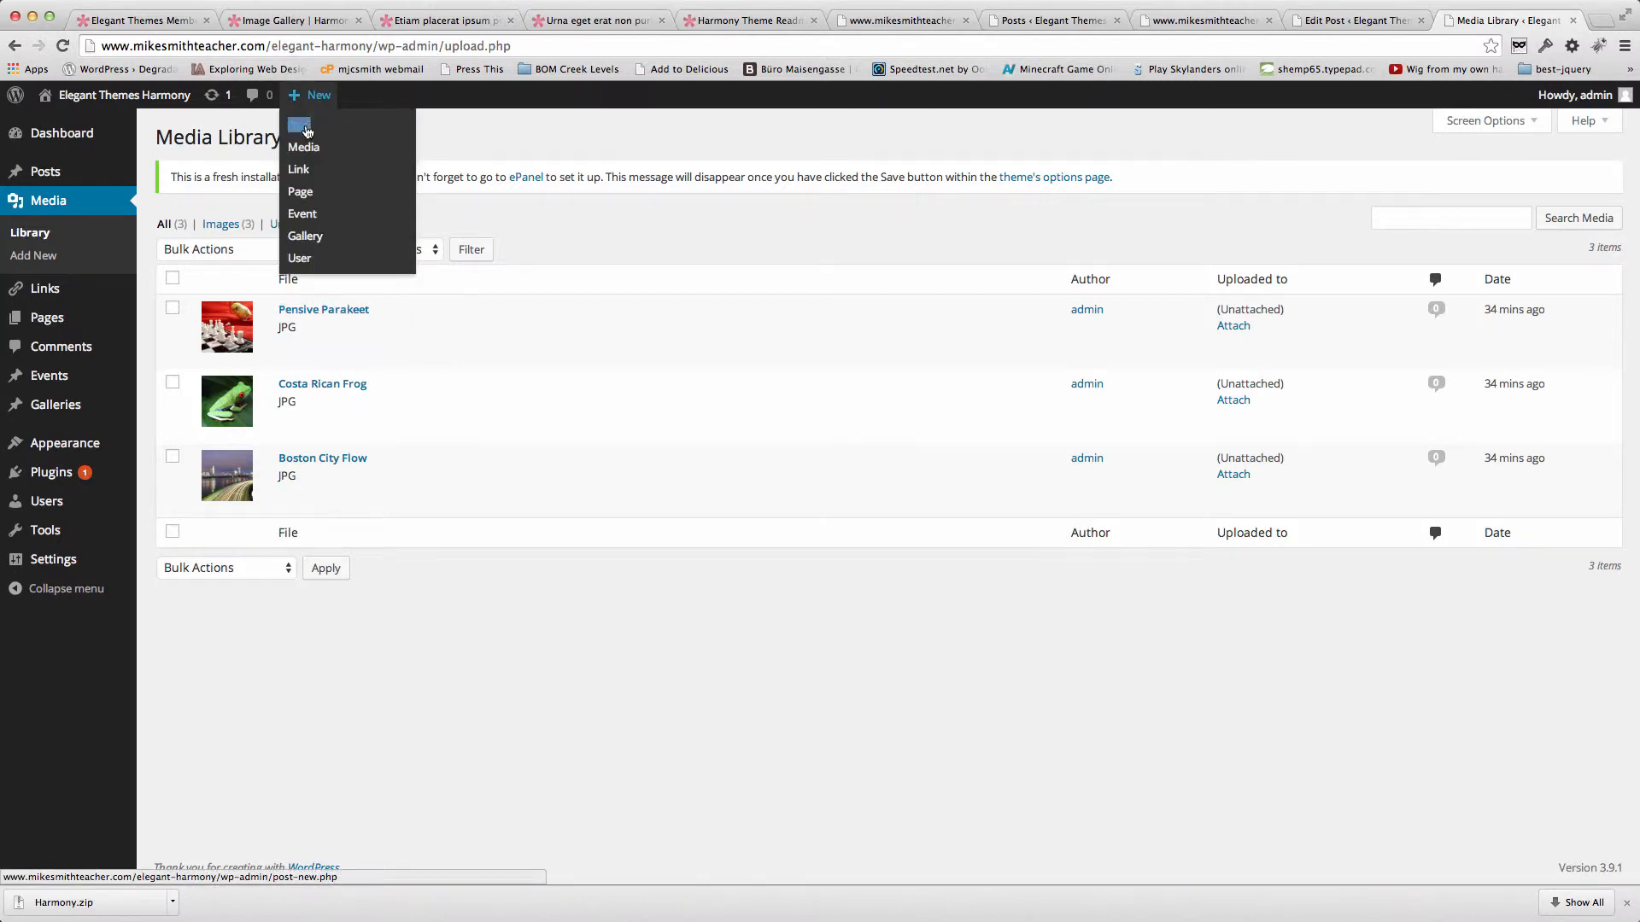
right_click(306, 130)
left_click(359, 129)
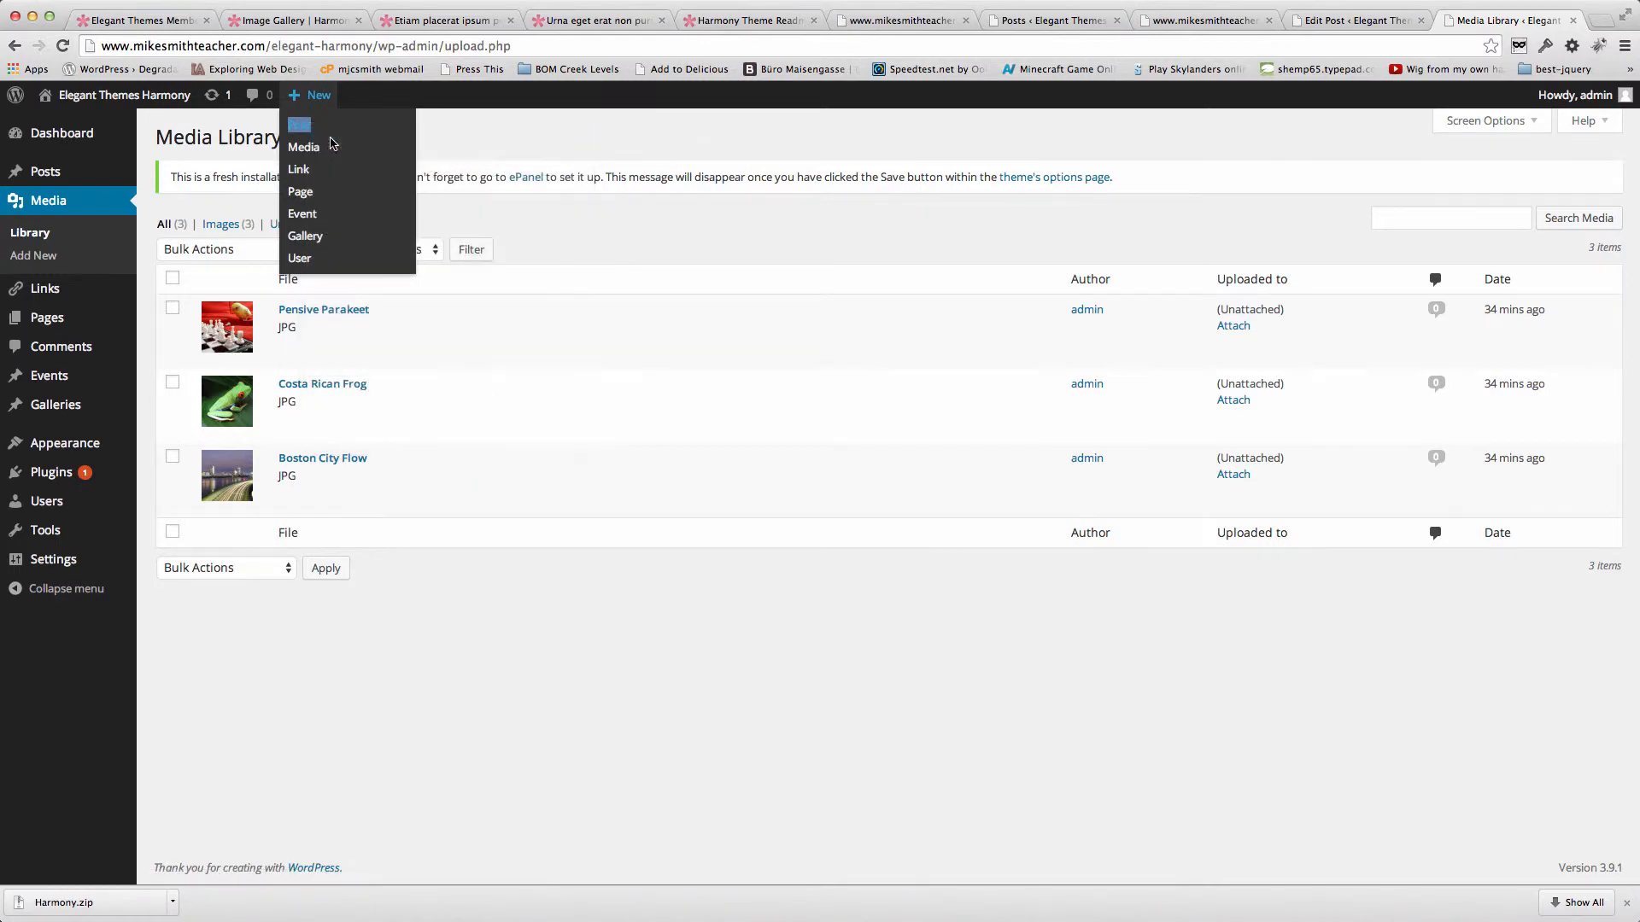
left_click(1499, 20)
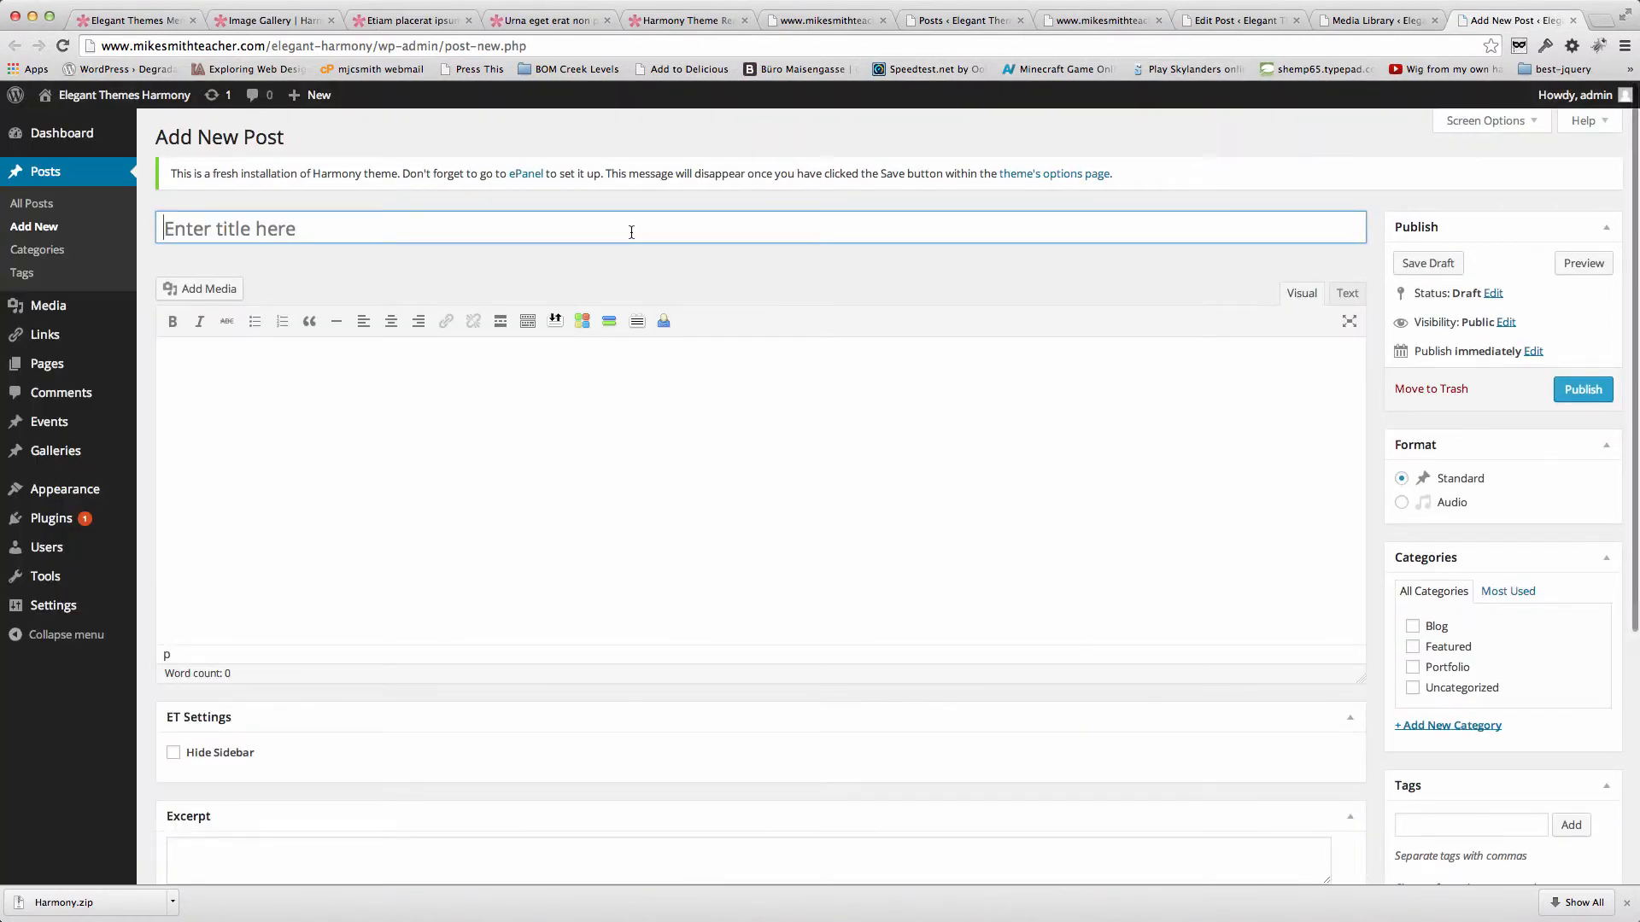
Title the new post "Pensive Parakeet" and enter "Text here ..." as its body text.
type("Pensive")
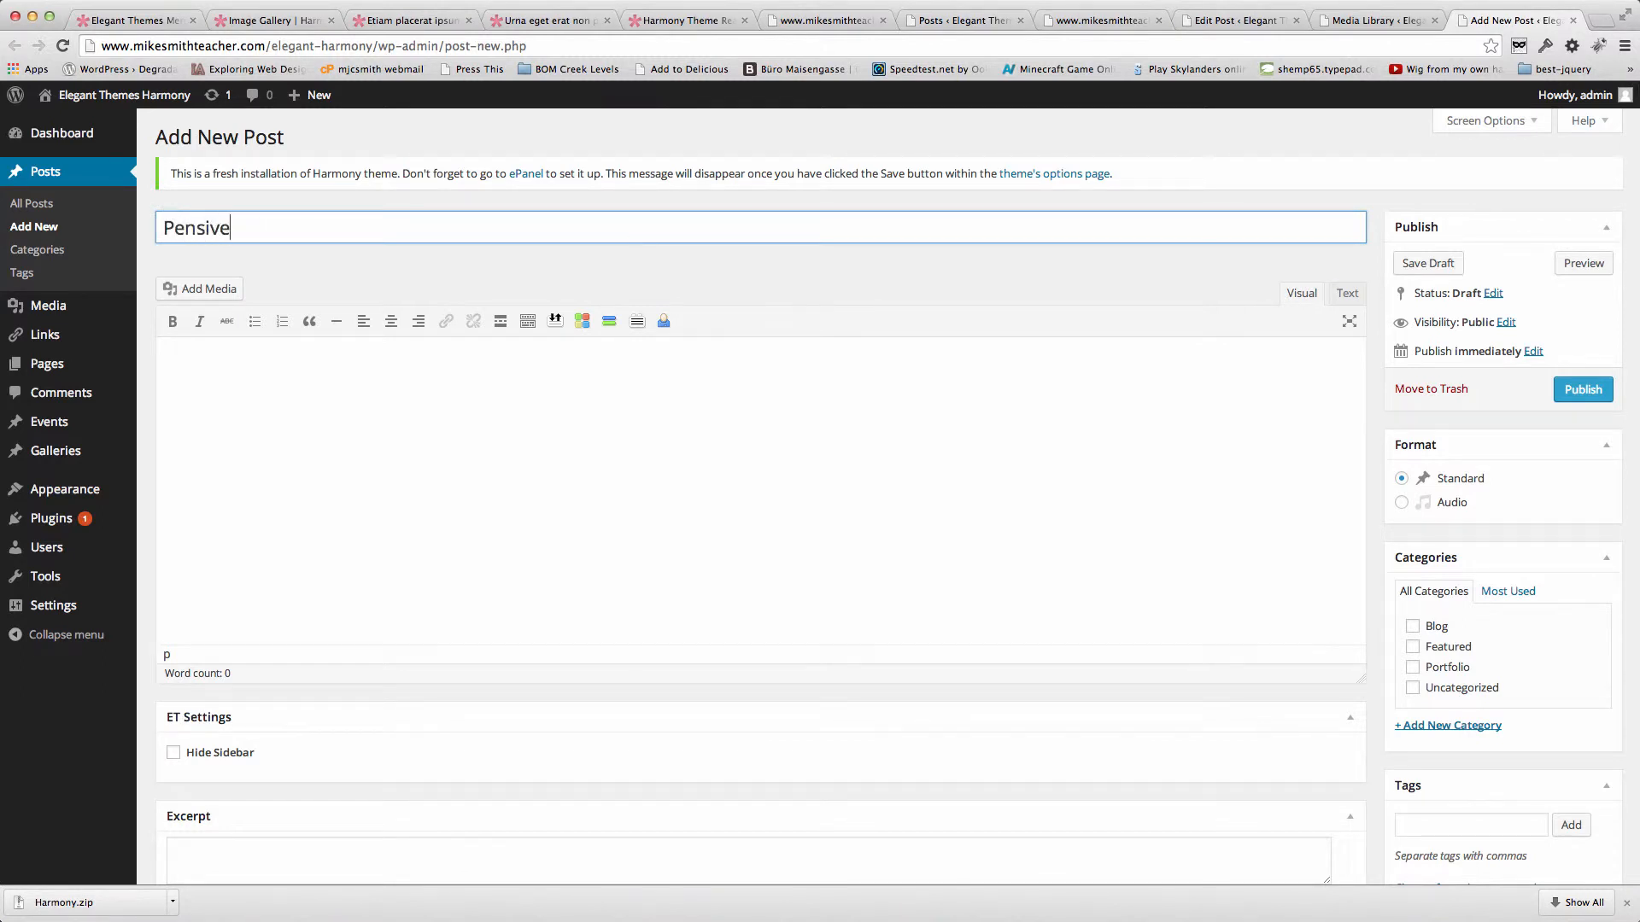
type(" Parakeet")
left_click(565, 399)
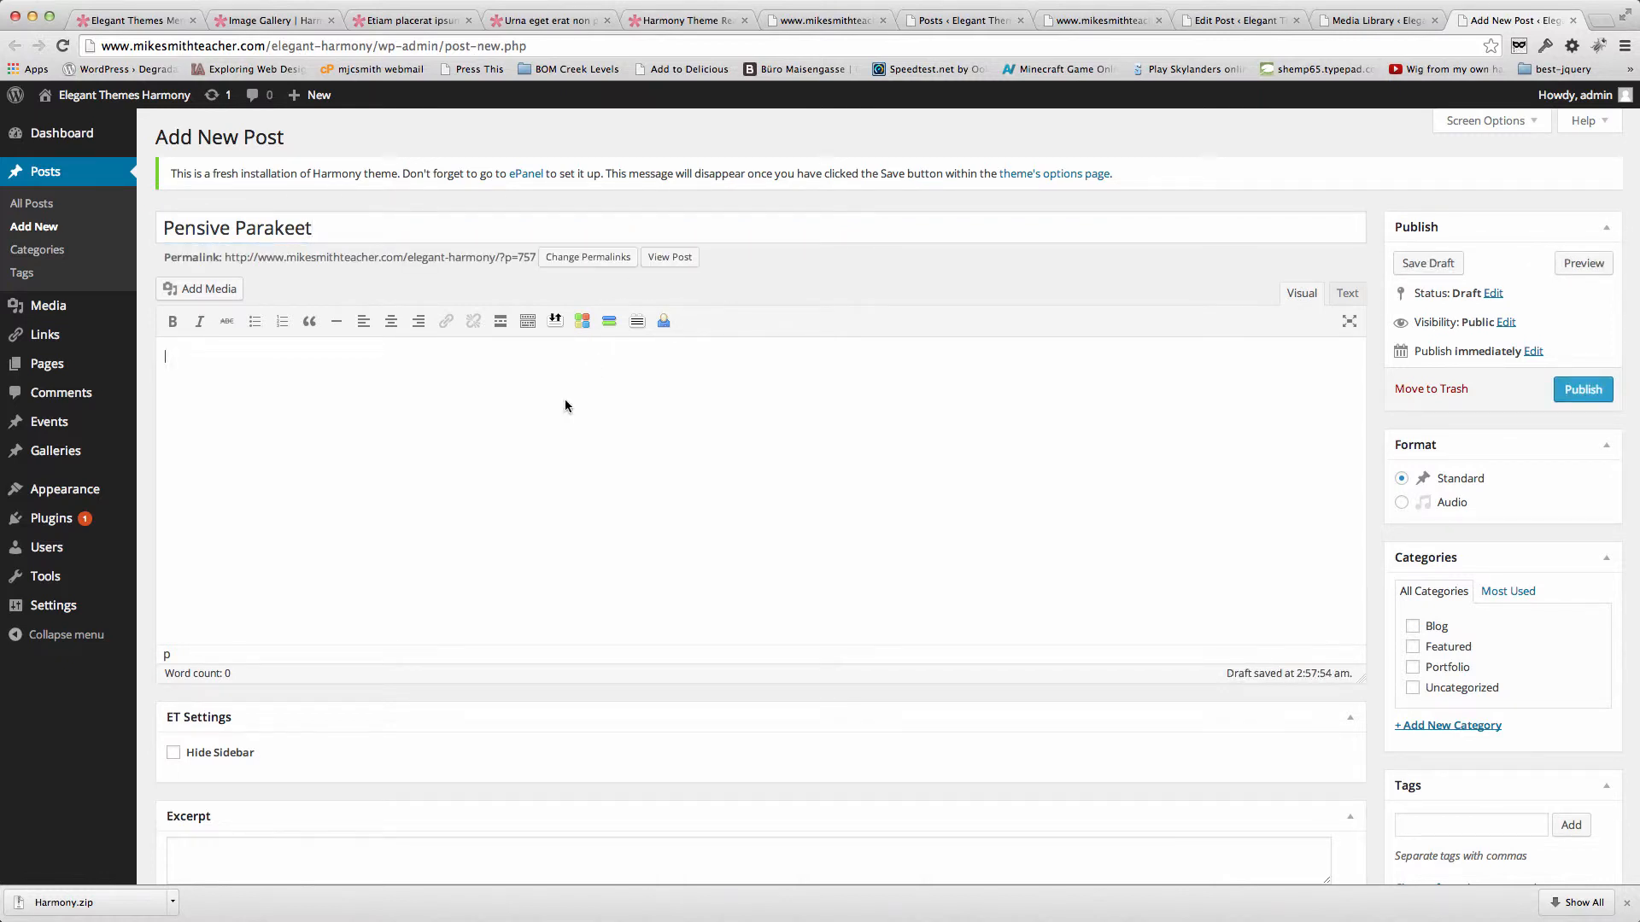
type("Text here ...")
Set the Pensive Parakeet image from the Media Library as the post's featured image.
scroll(1375, 722, "down", 5)
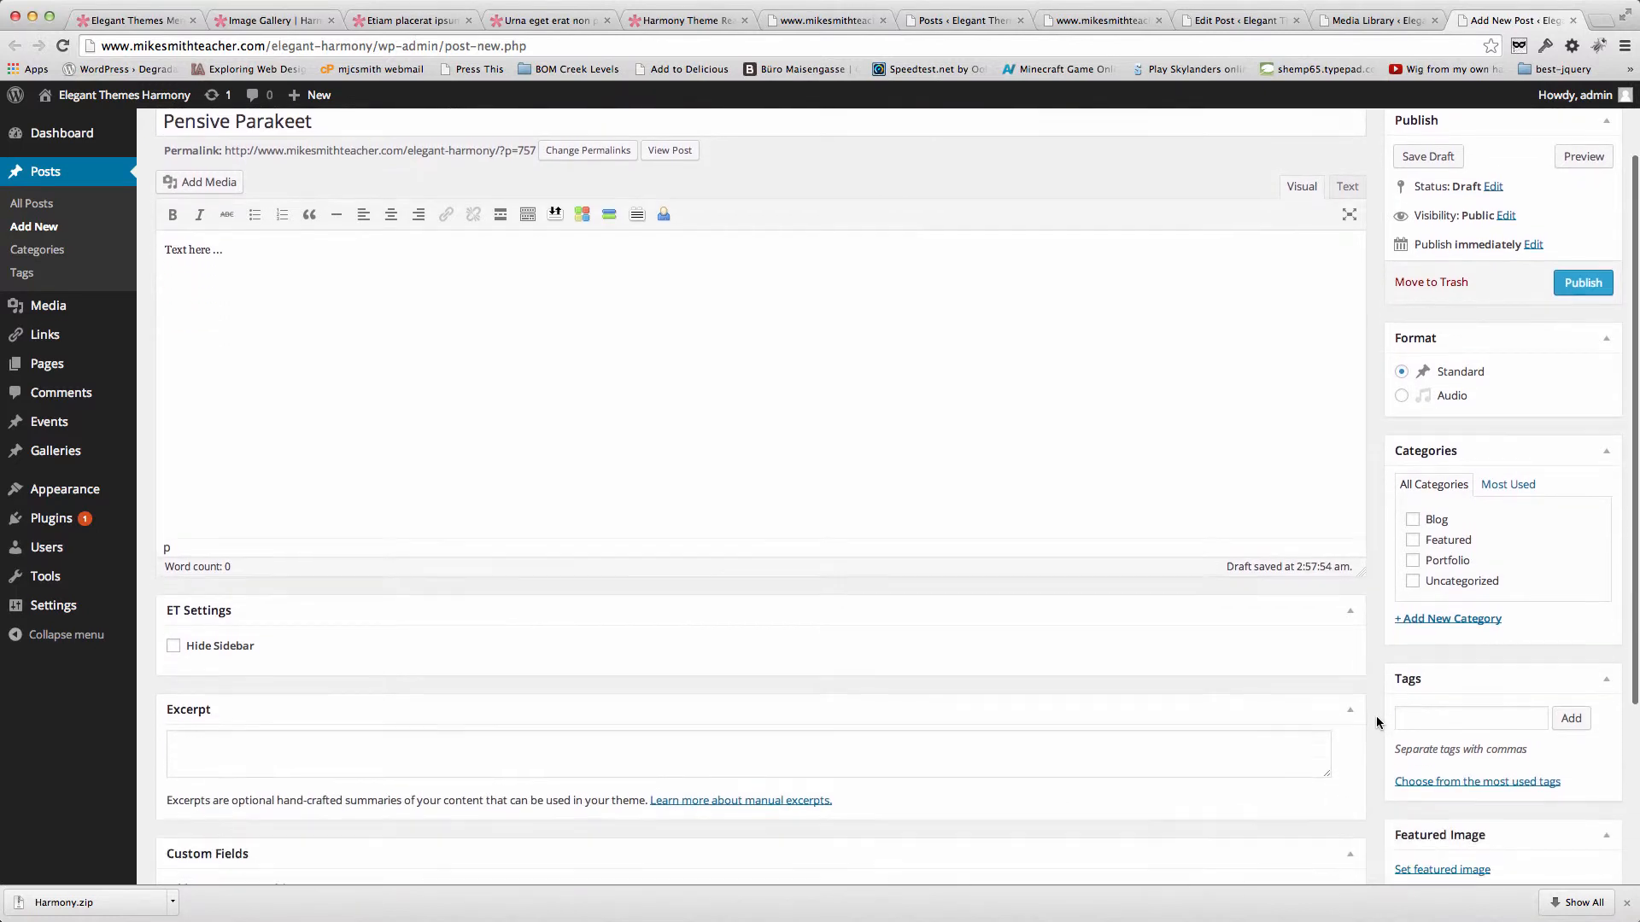
scroll(1376, 719, "down", 2)
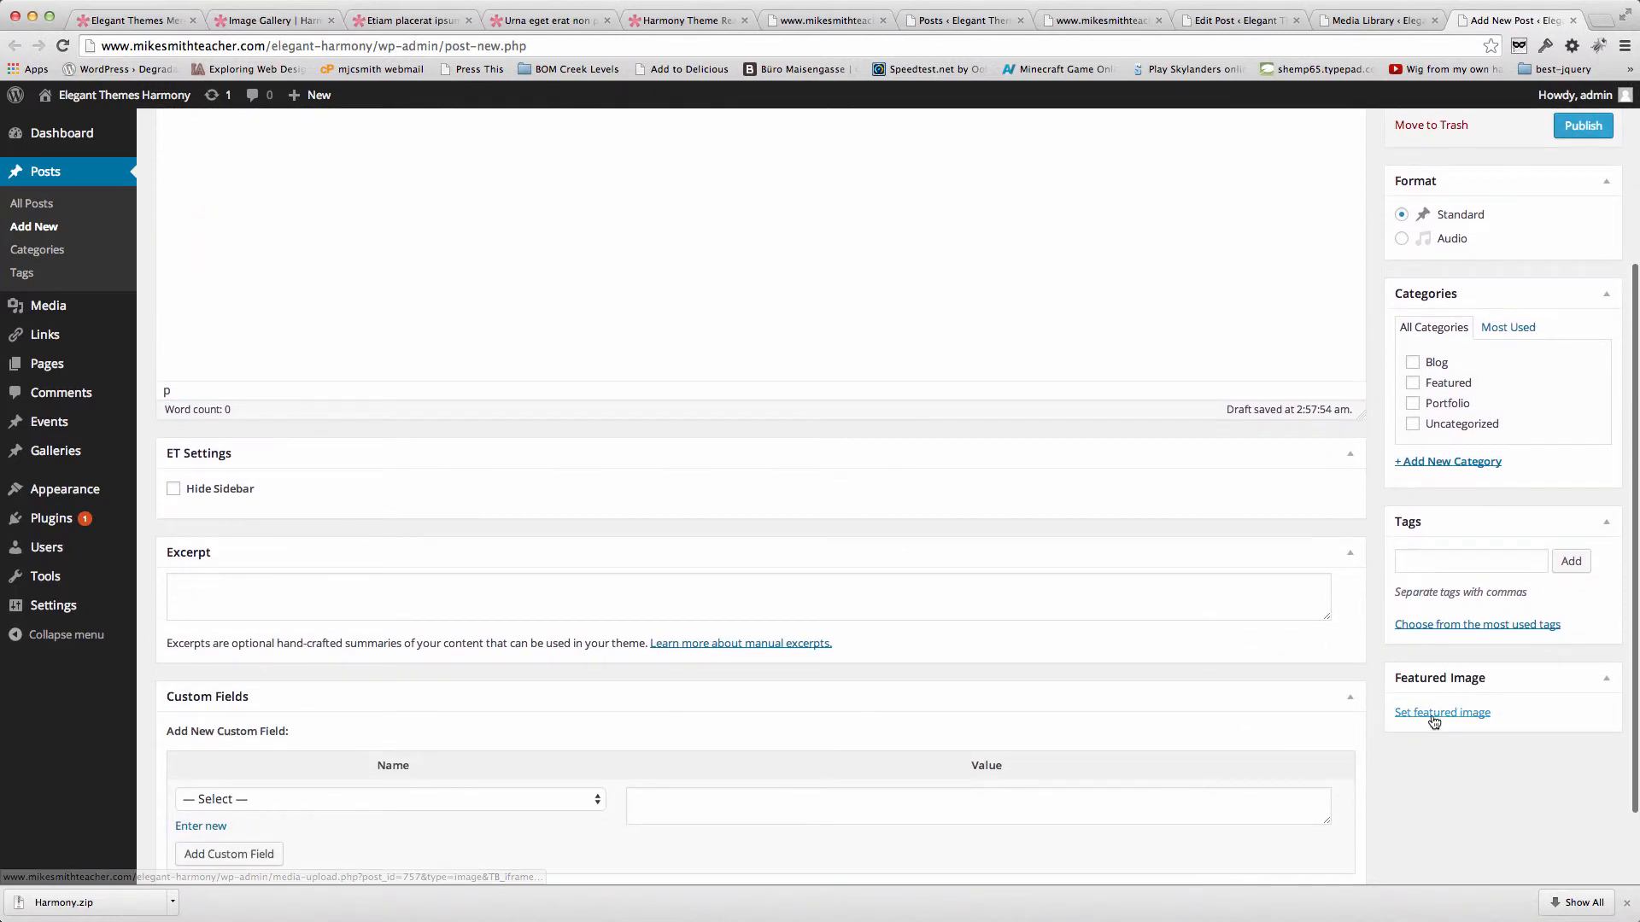
left_click(1438, 714)
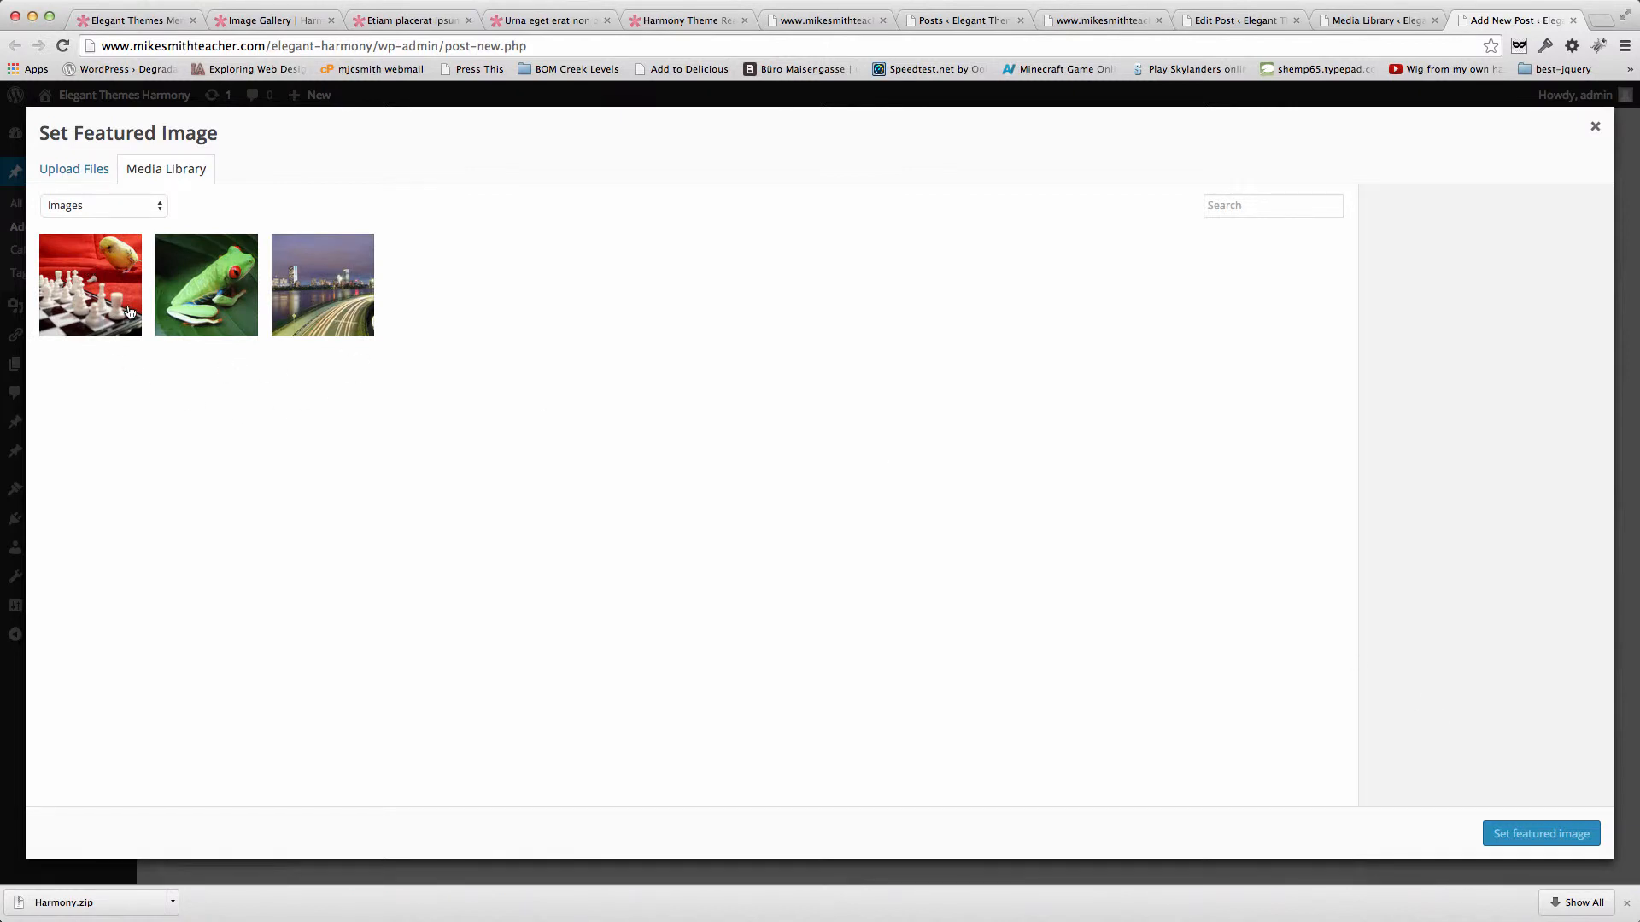
left_click(89, 268)
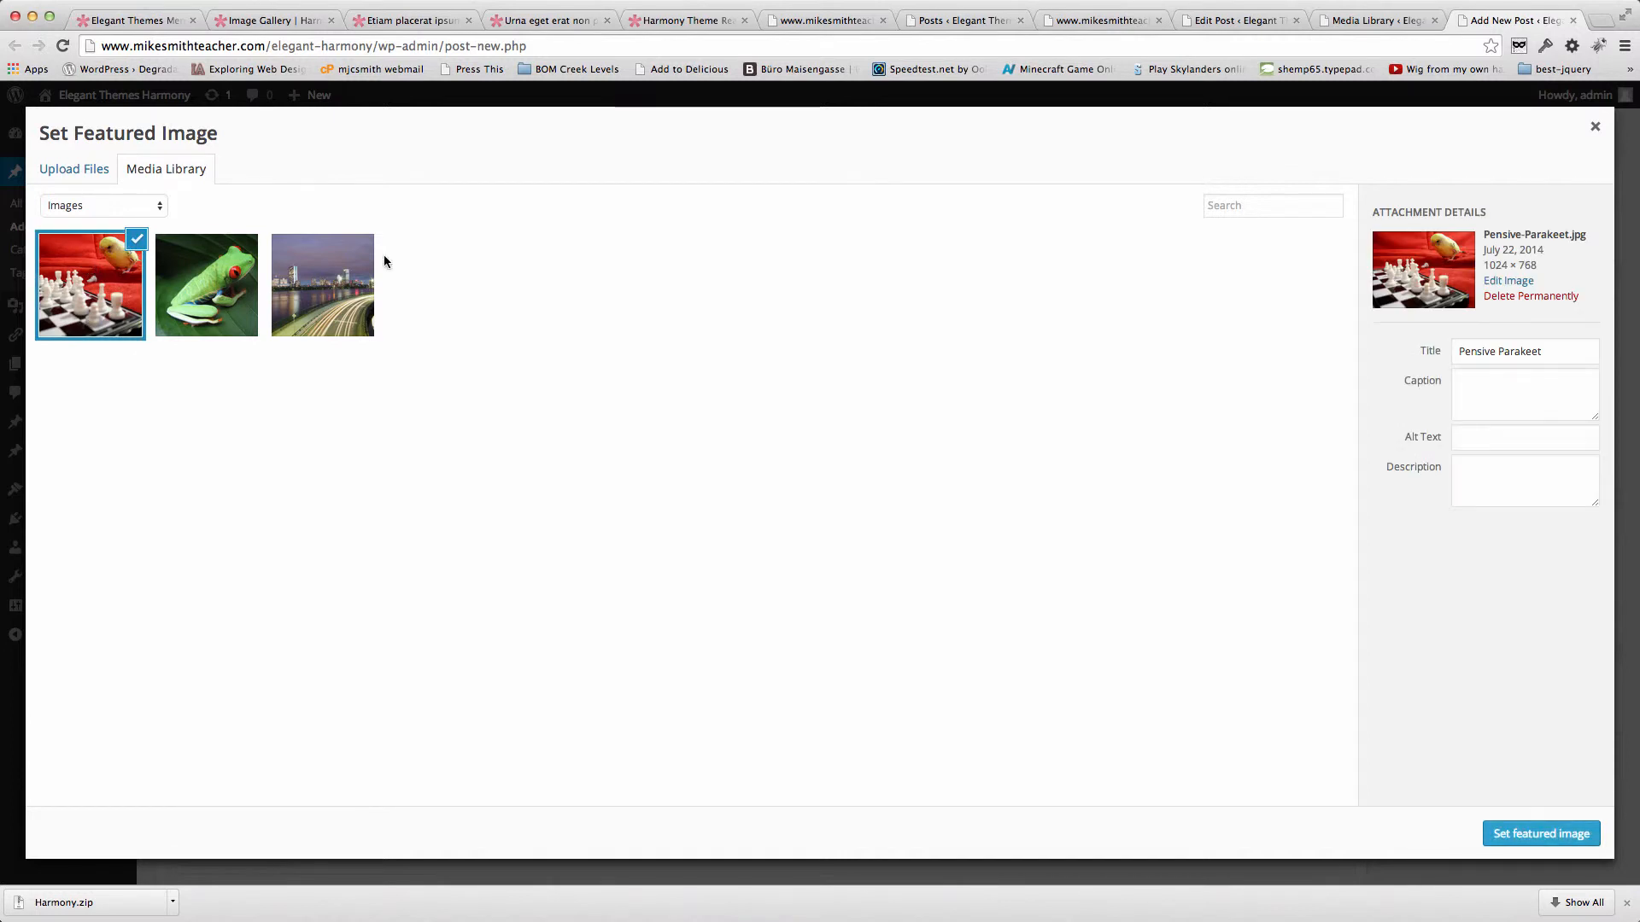
left_click(1526, 828)
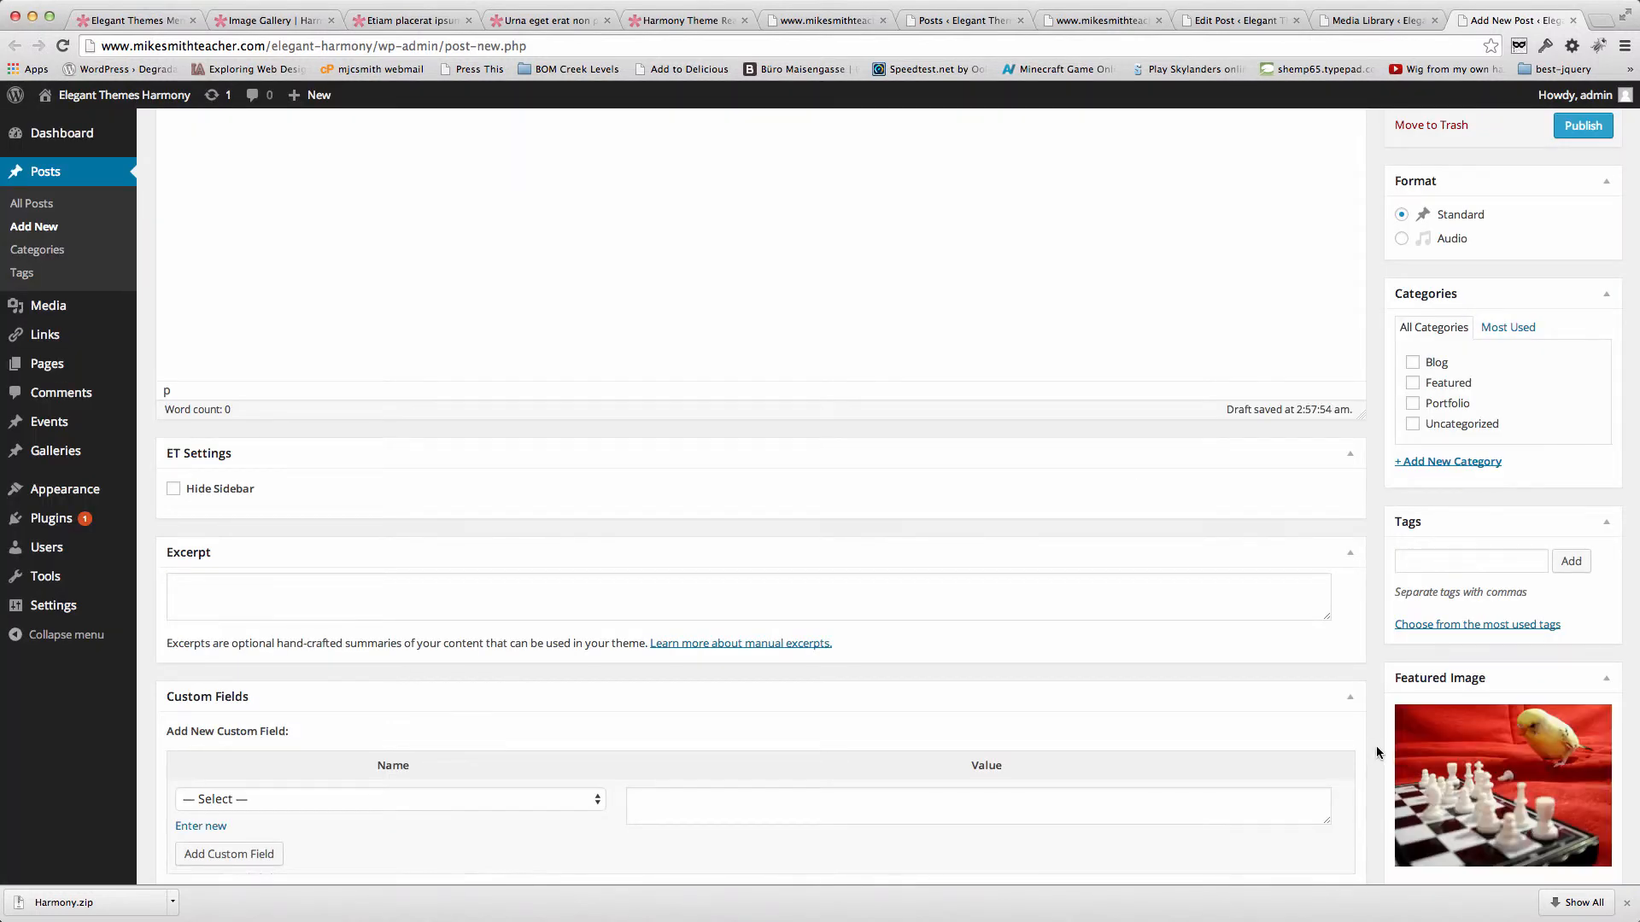
Assign the post to the Featured category and publish it.
scroll(1377, 747, "up", 2)
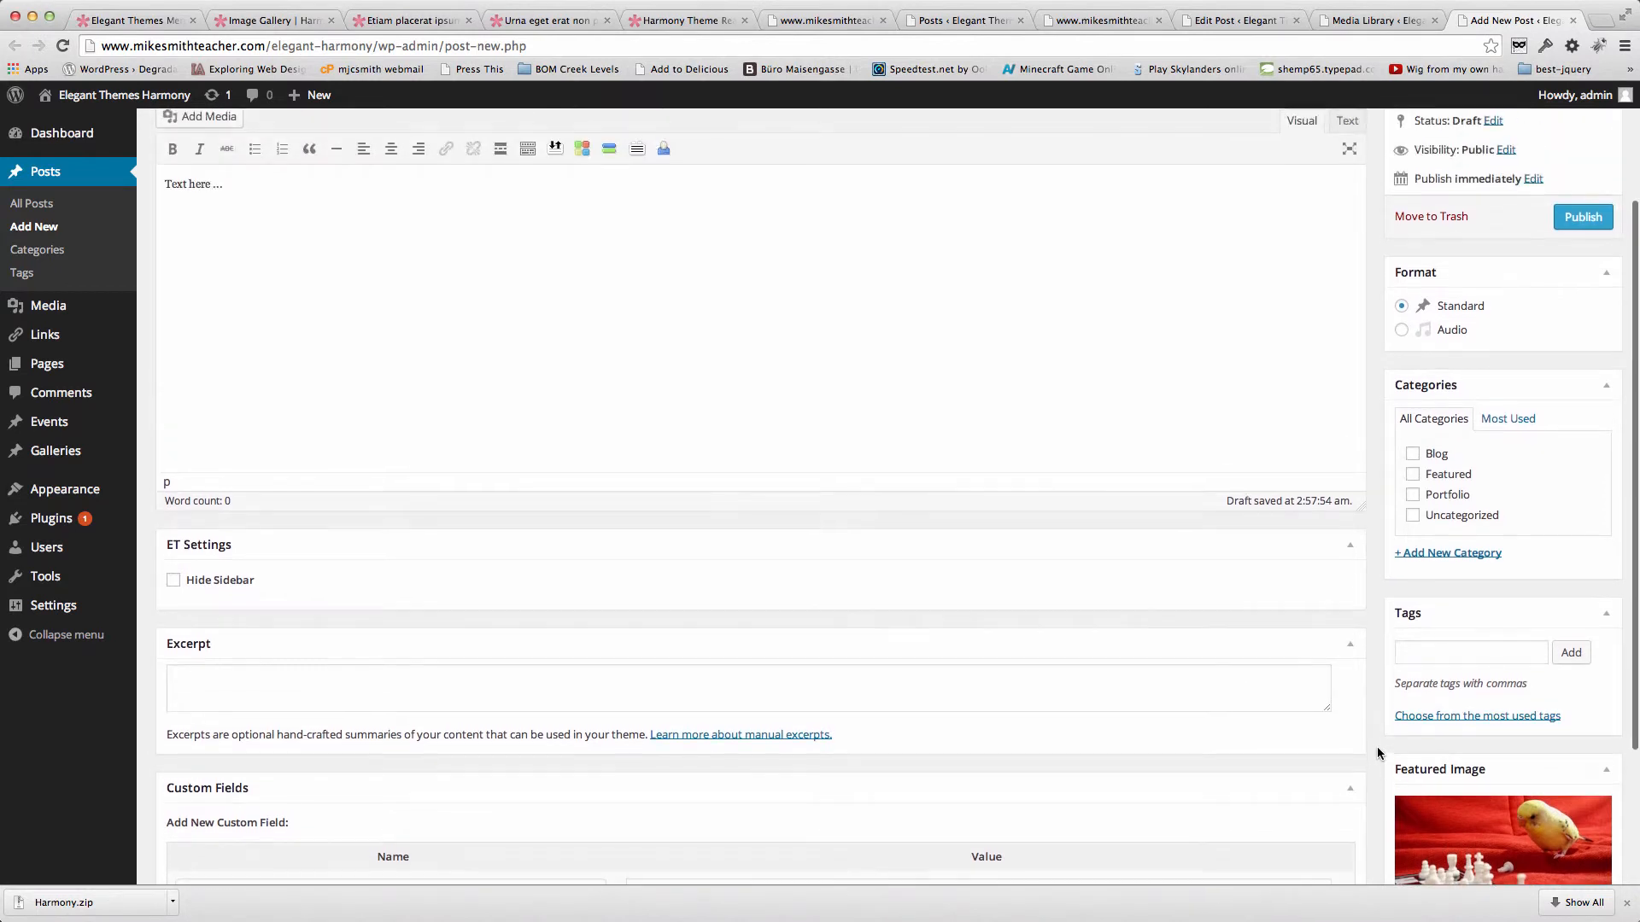
left_click(1413, 476)
scroll(1369, 460, "up", 4)
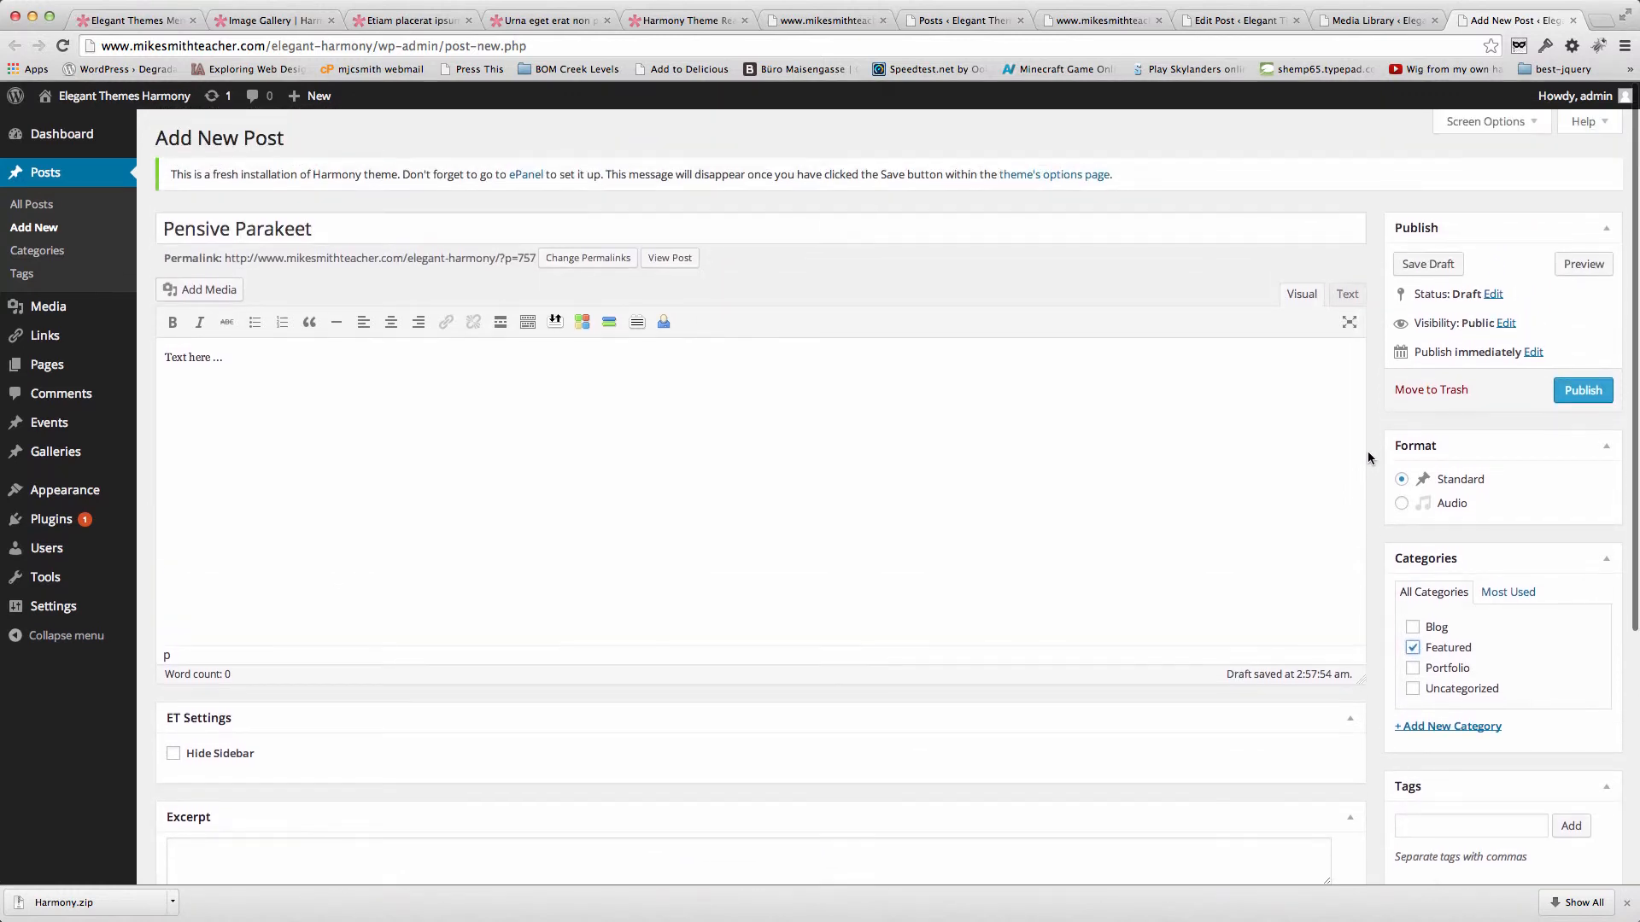
left_click(1580, 391)
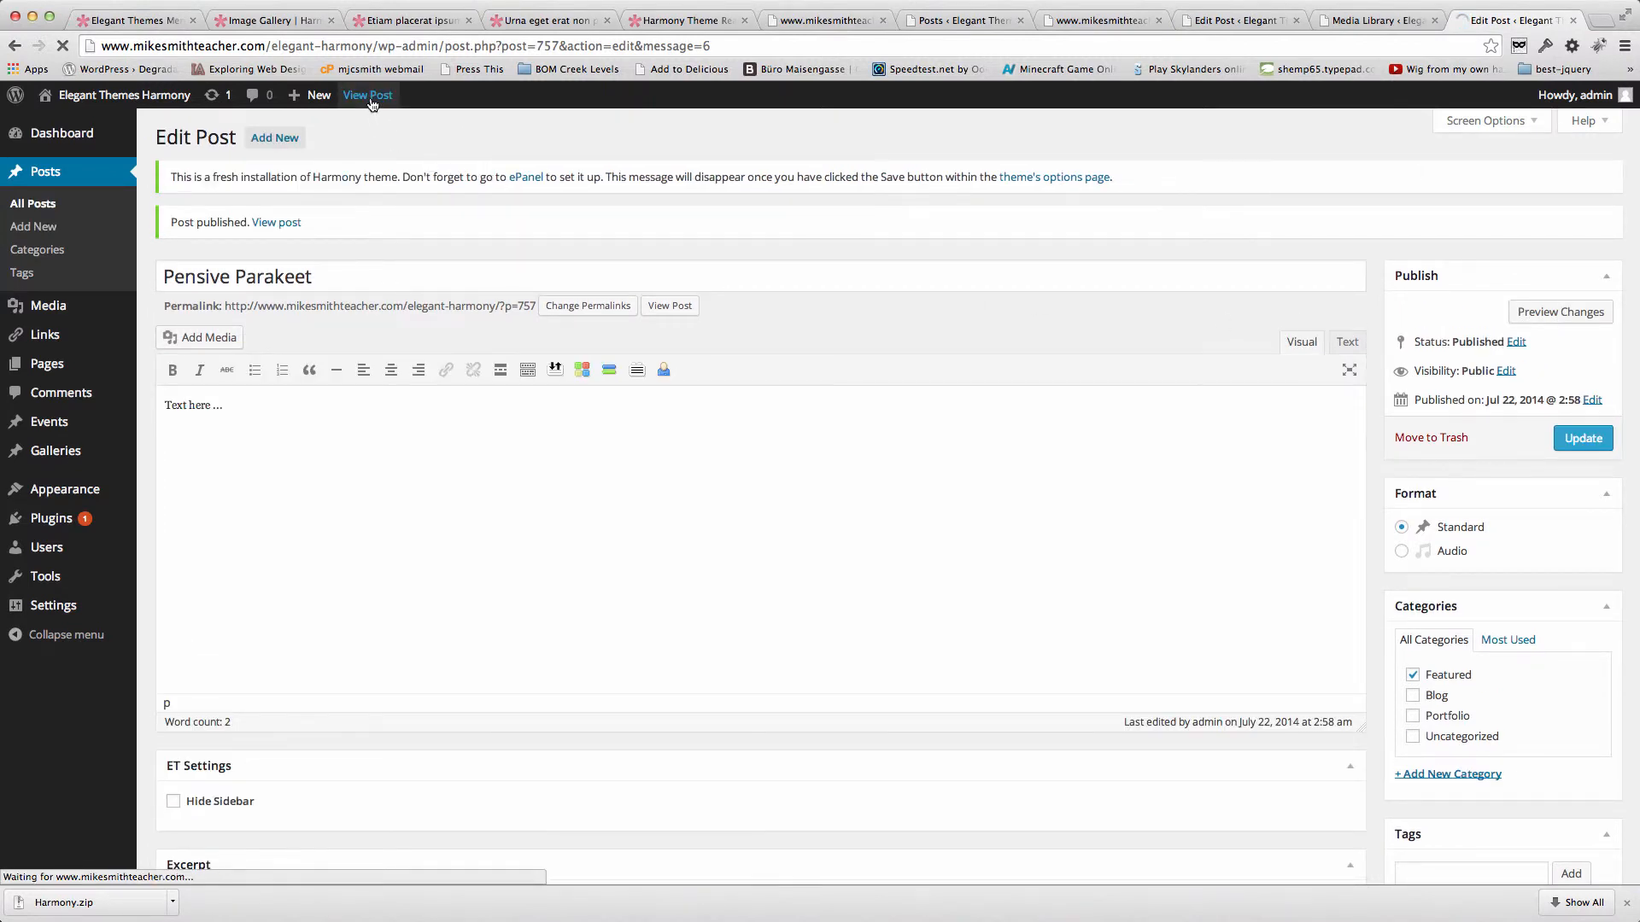
View the published Pensive Parakeet post on the site and examine its breadcrumb, picture and text.
left_click(369, 95)
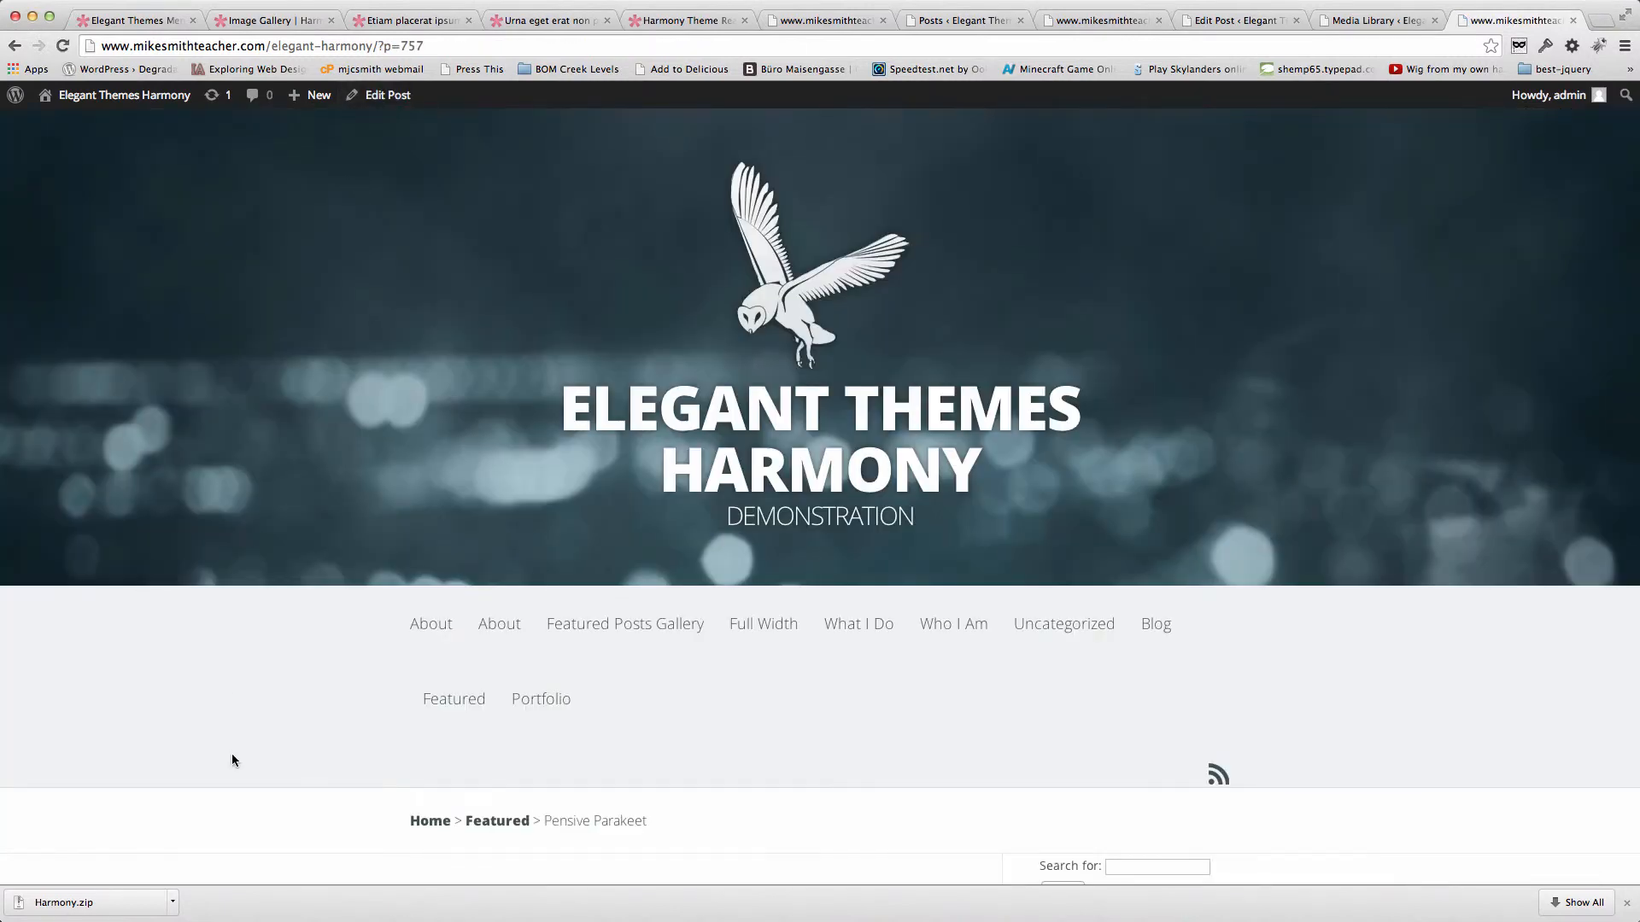
scroll(233, 755, "down", 8)
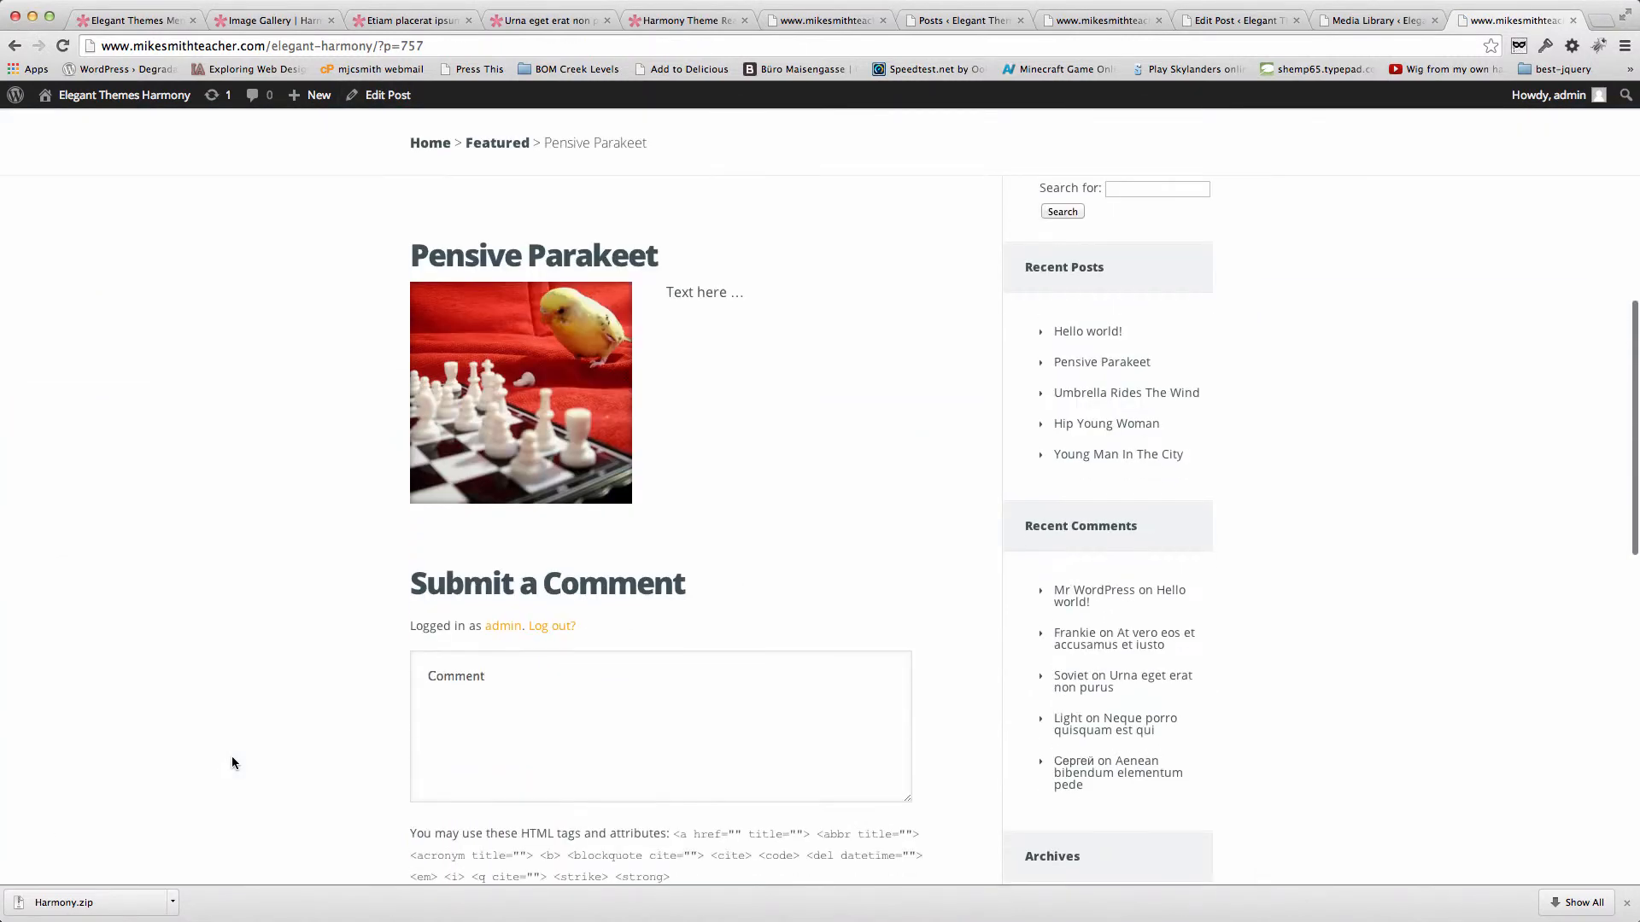
scroll(232, 762, "up", 4)
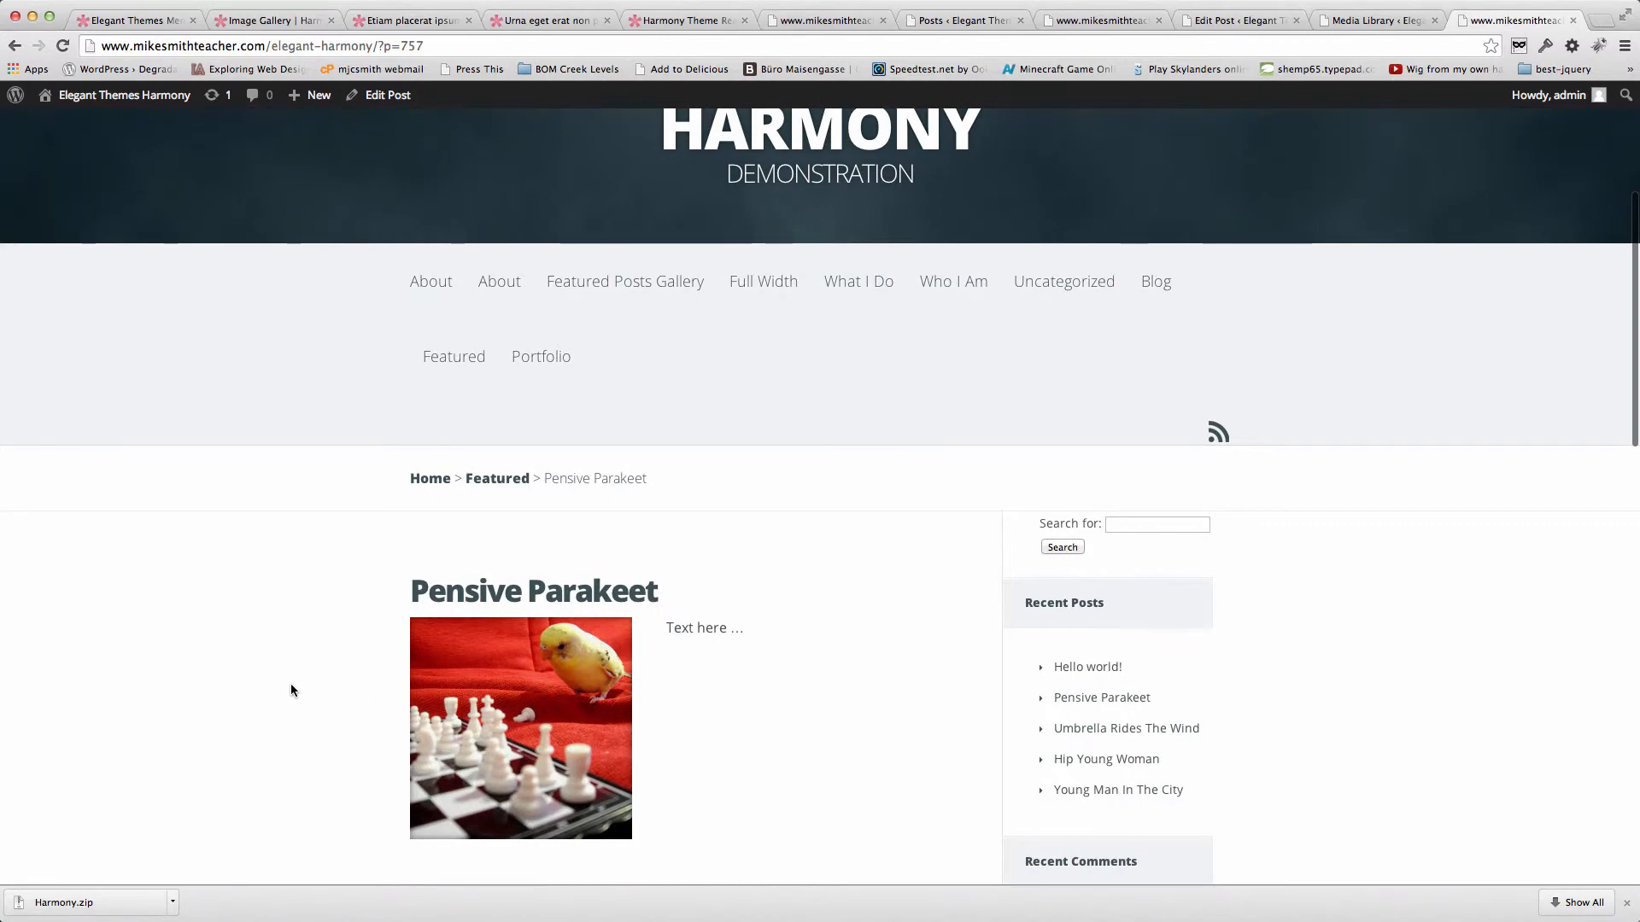
scroll(290, 684, "up", 3)
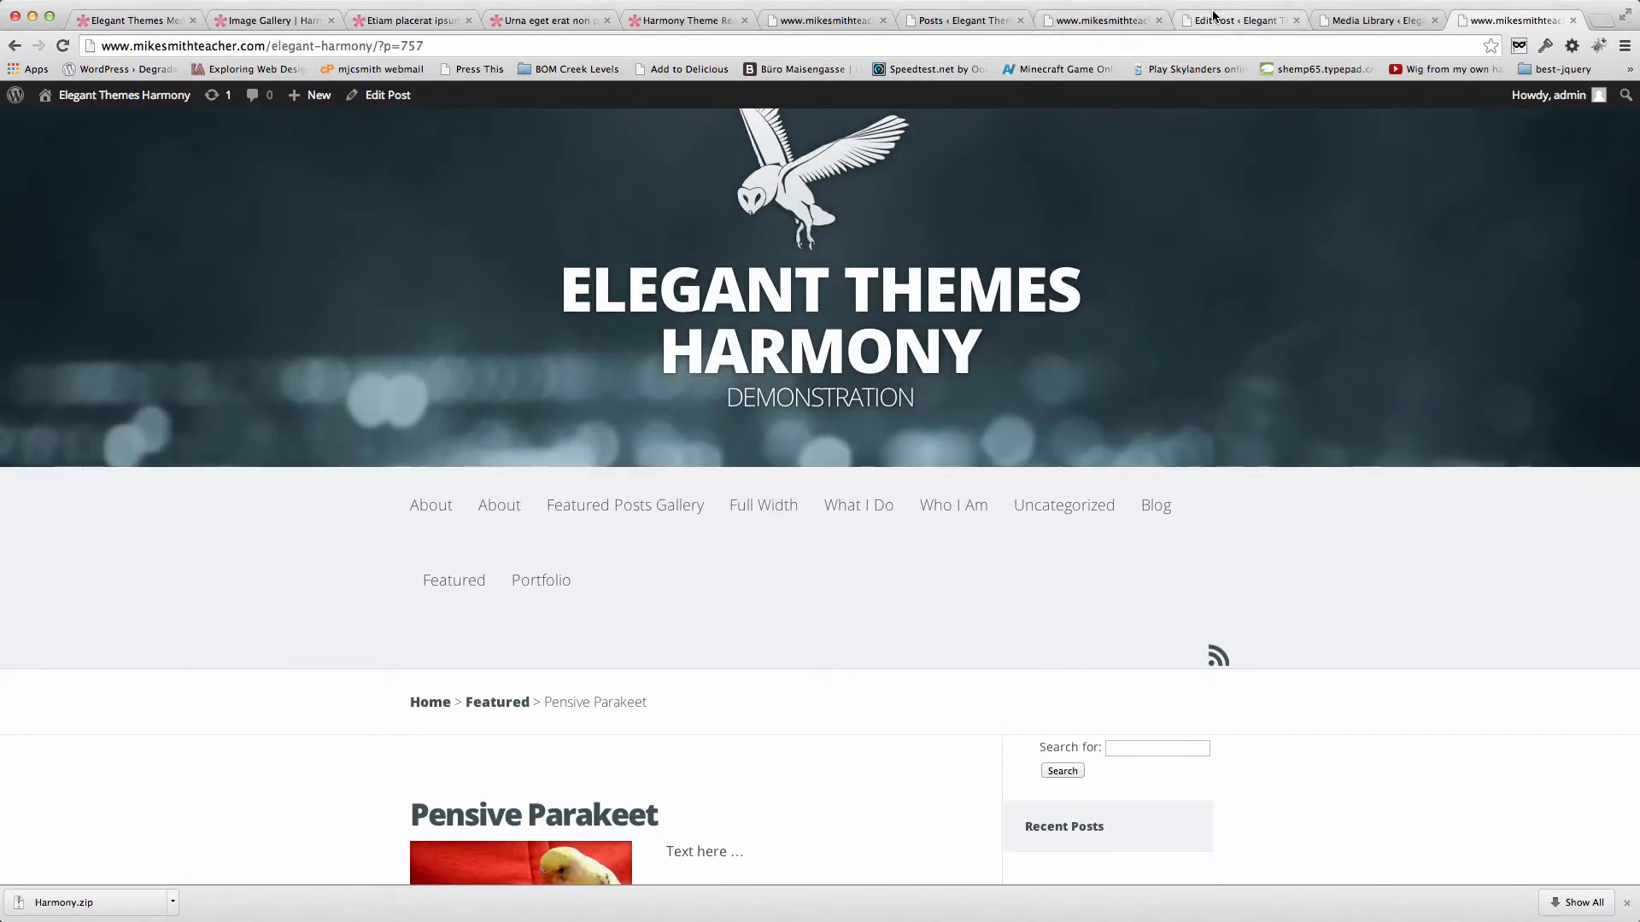
Reload the Featured Posts Gallery page and check the parakeet picture's enlarged view and its link to the post.
left_click(1120, 21)
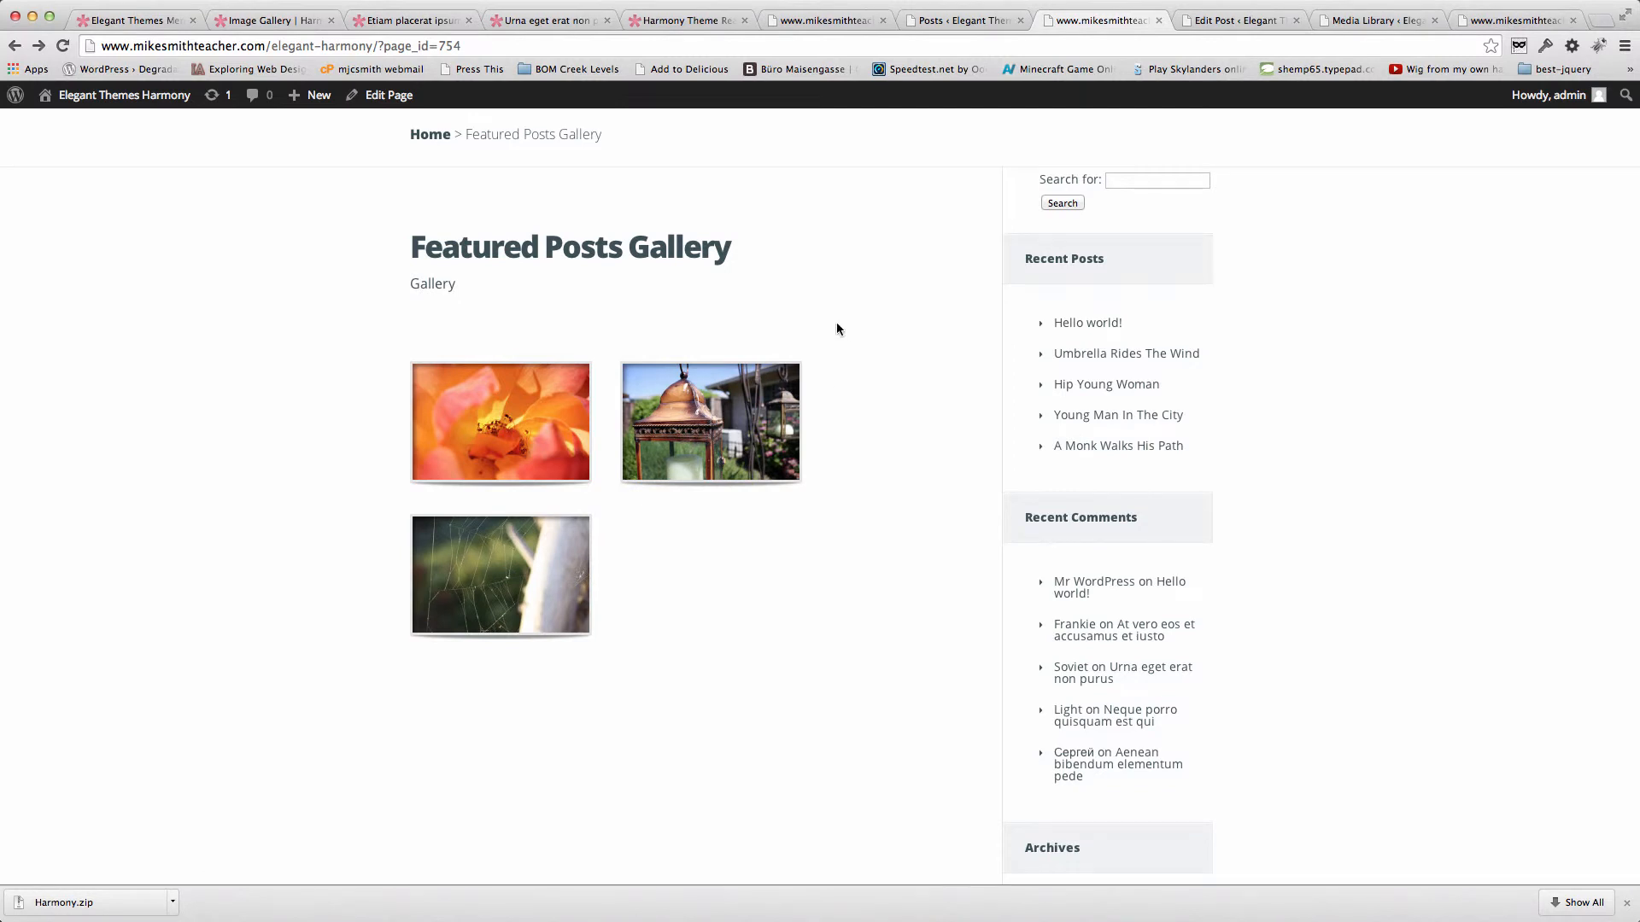
left_click(64, 47)
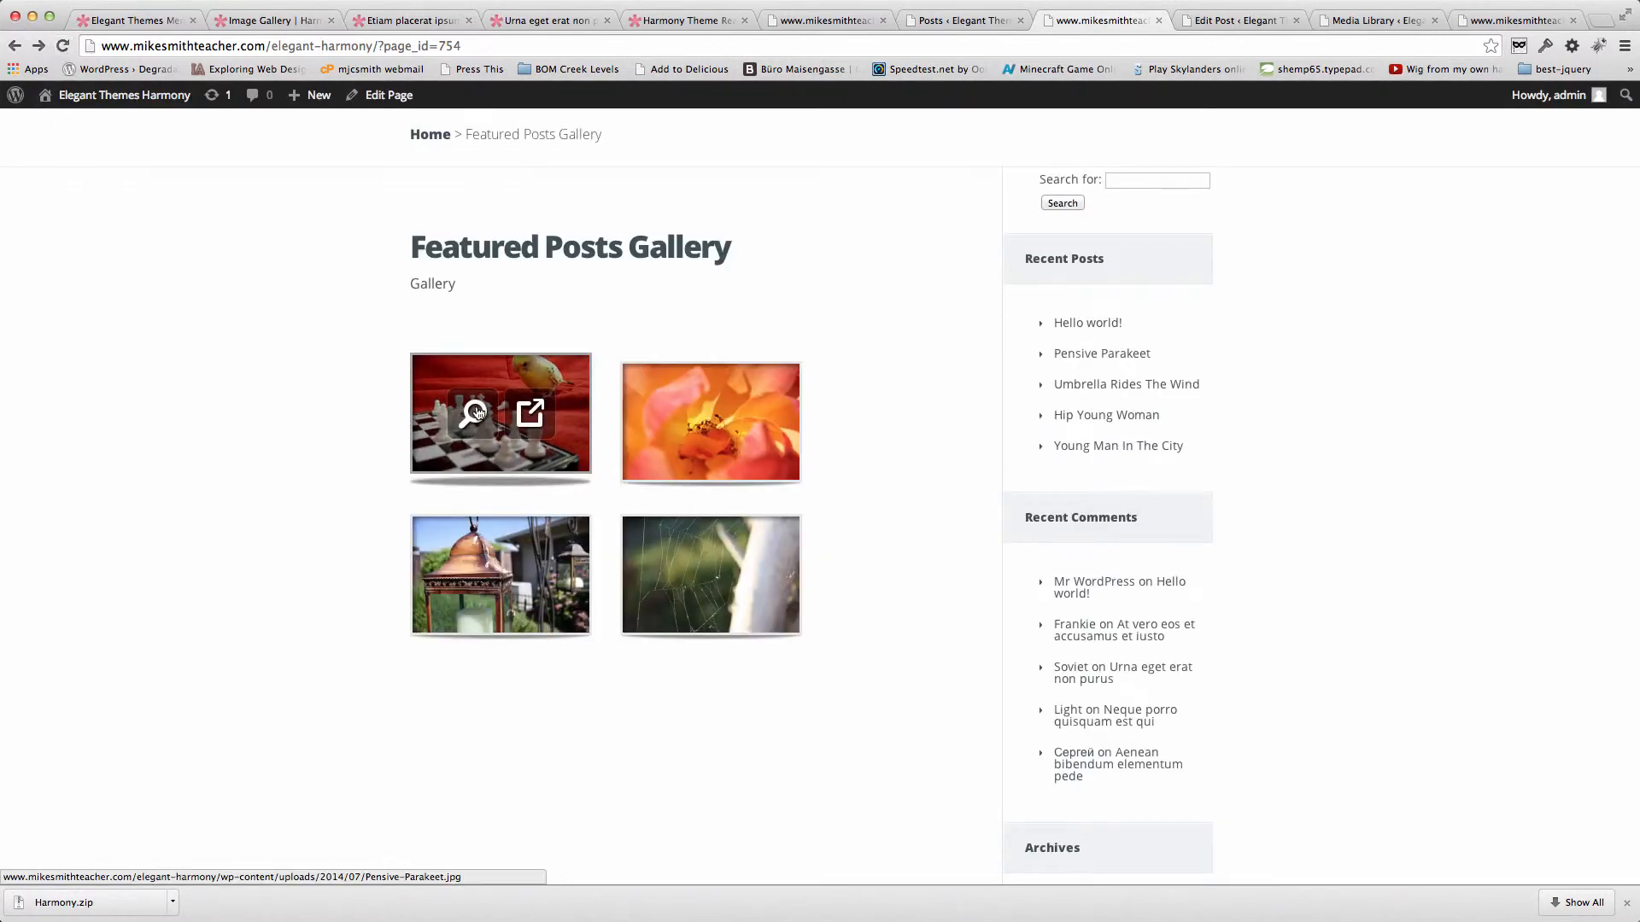
left_click(475, 413)
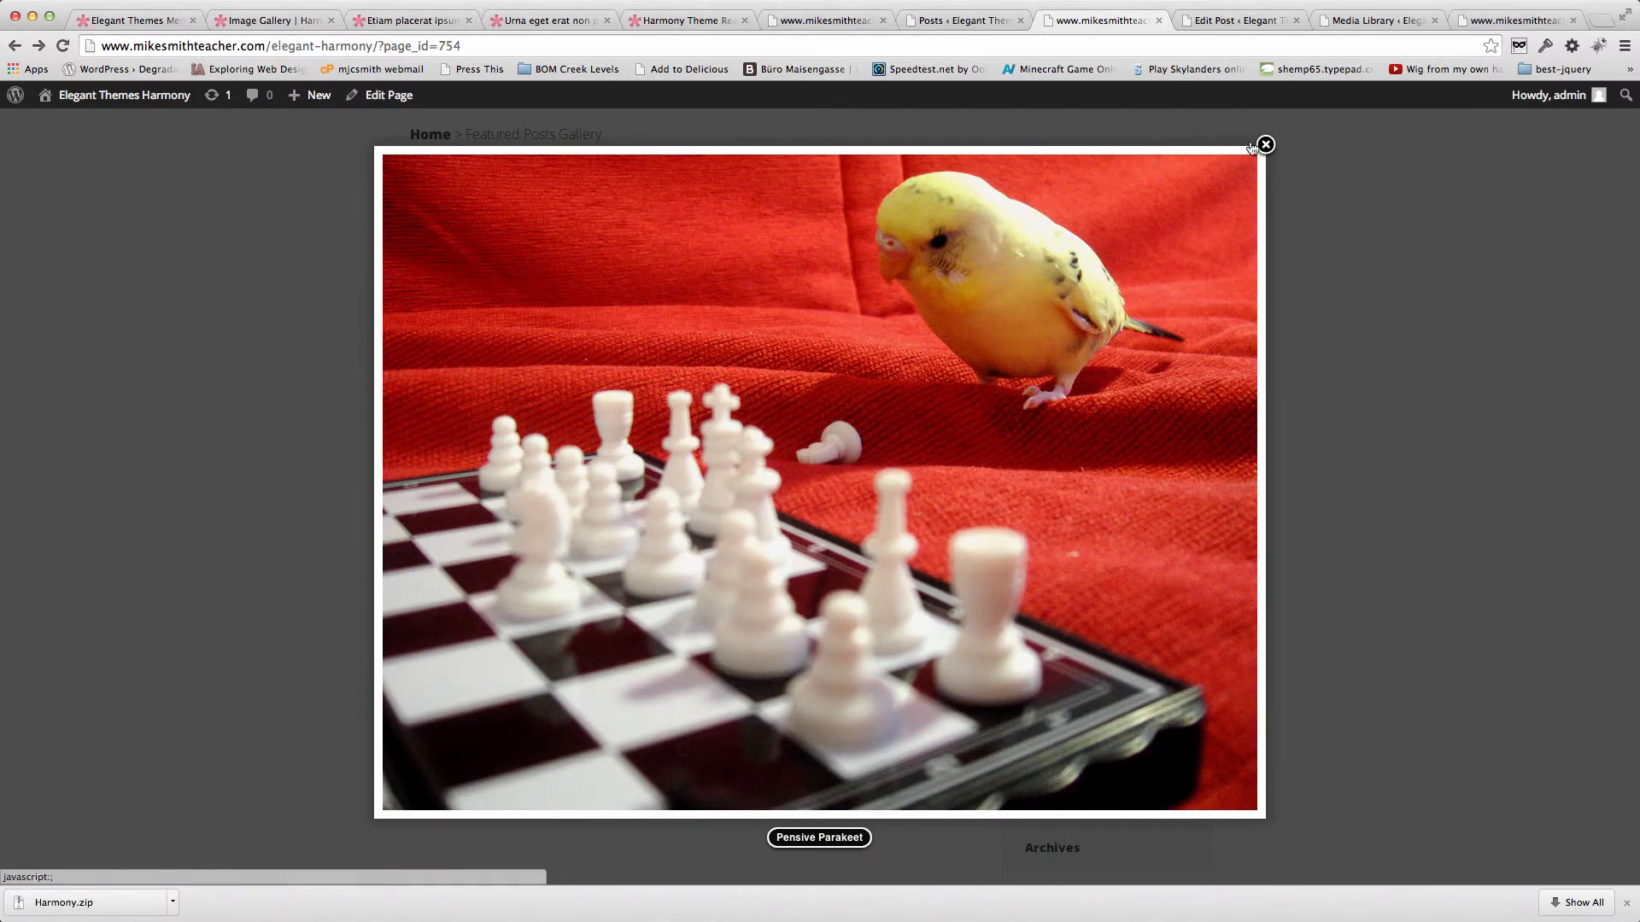
left_click(1261, 147)
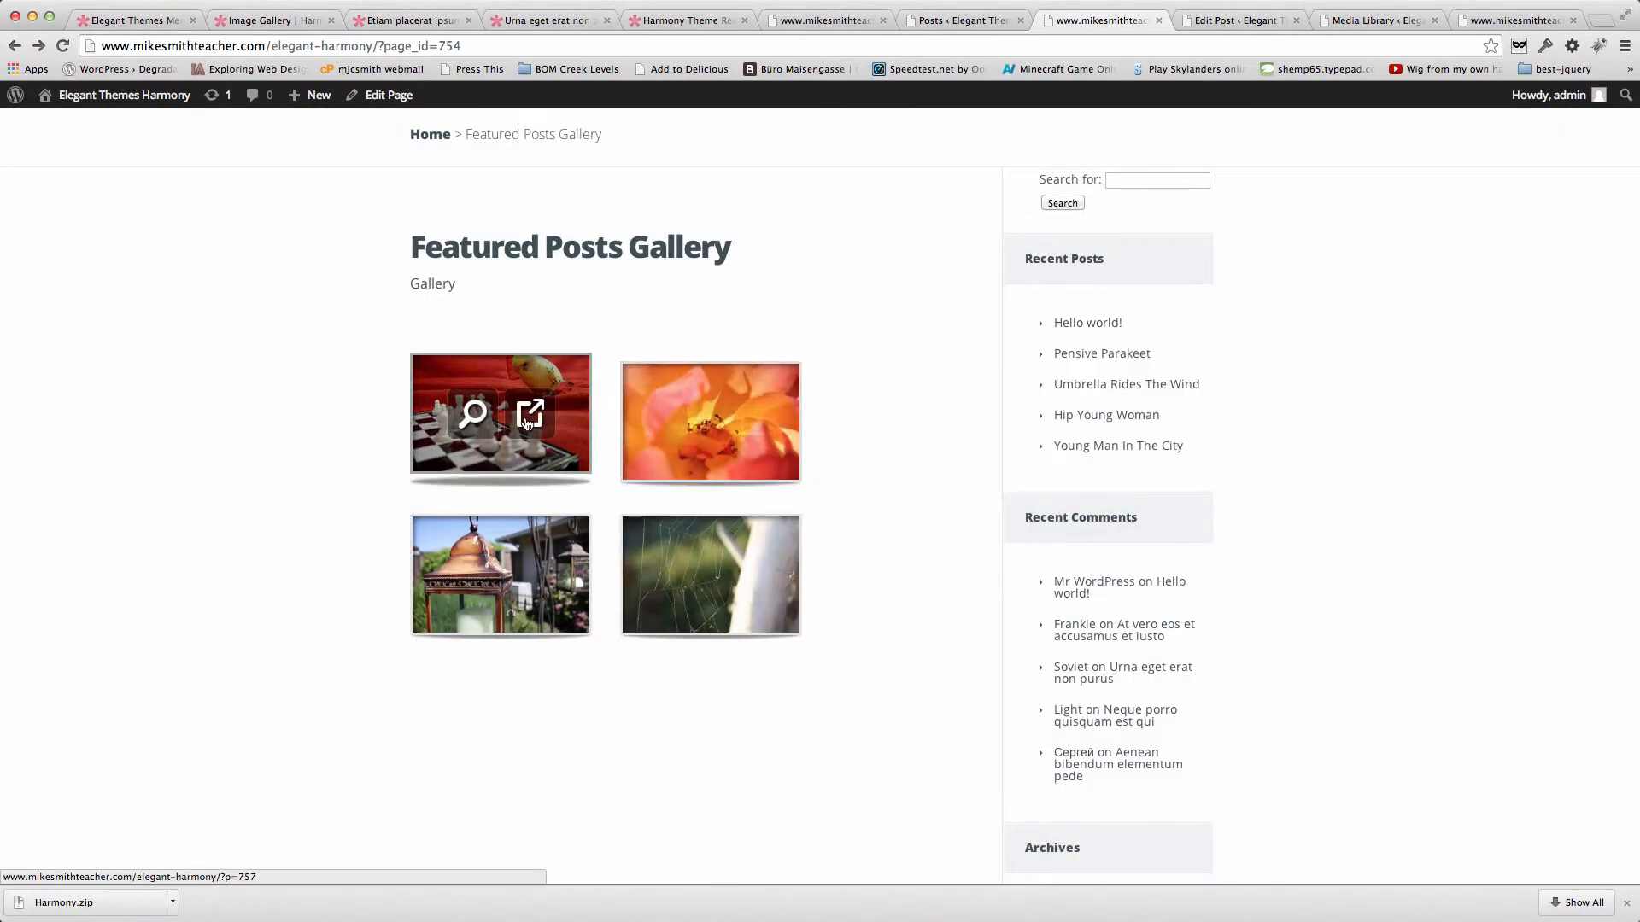
left_click(528, 418)
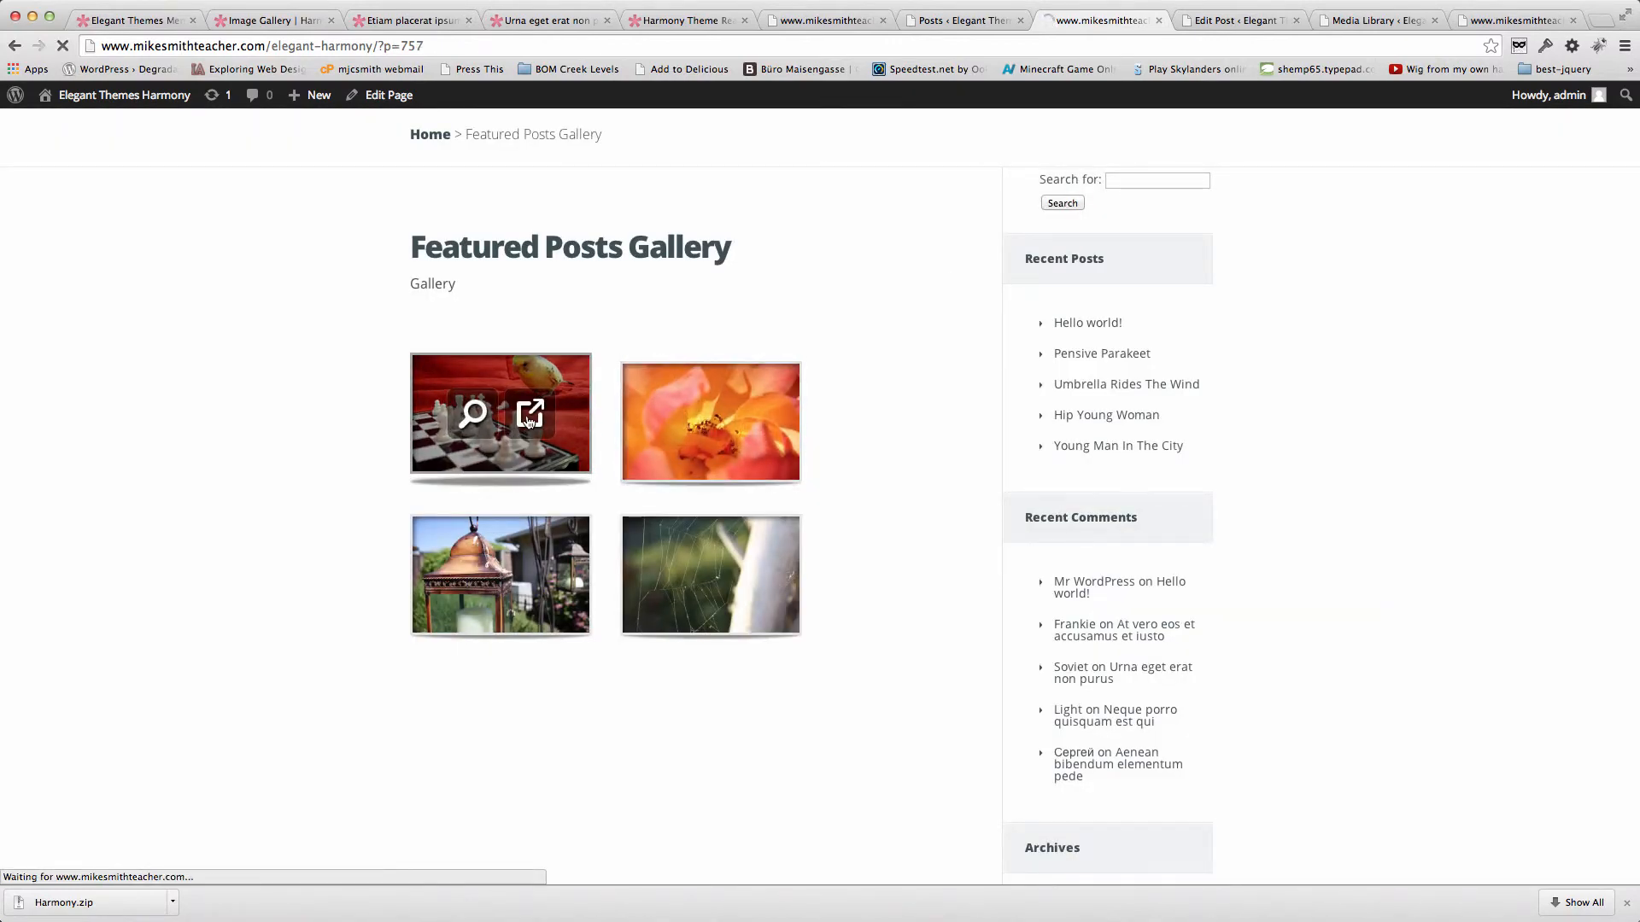
Examine the Pensive Parakeet post opened from the gallery and compare it with the copy already open in the browser.
scroll(342, 718, "down", 5)
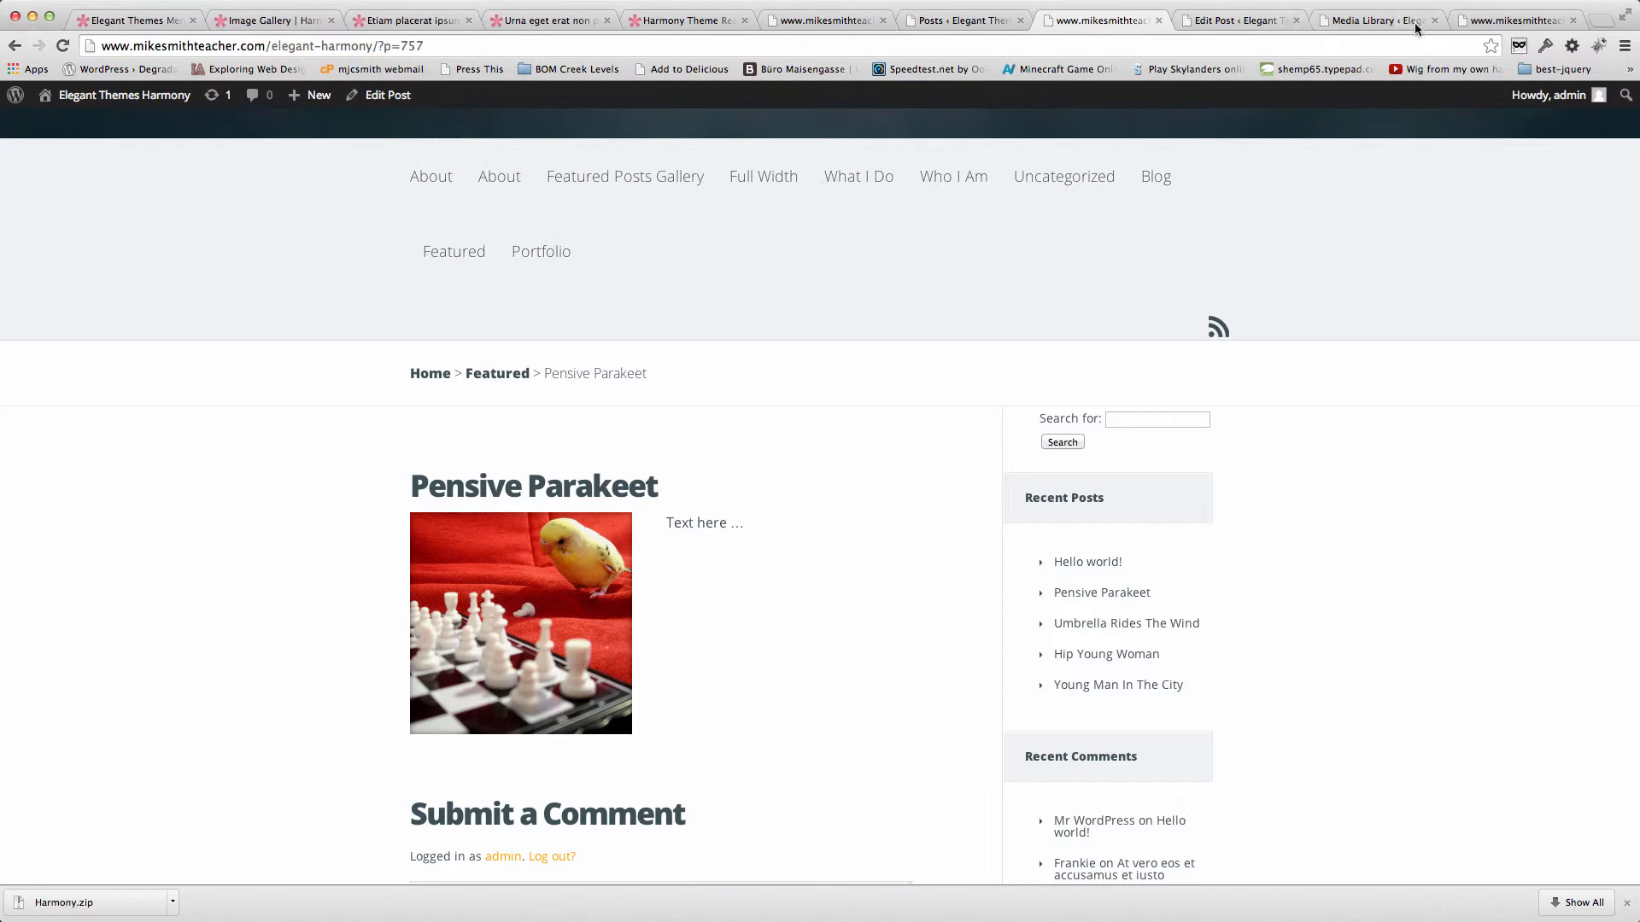
left_click(1515, 20)
scroll(691, 605, "down", 3)
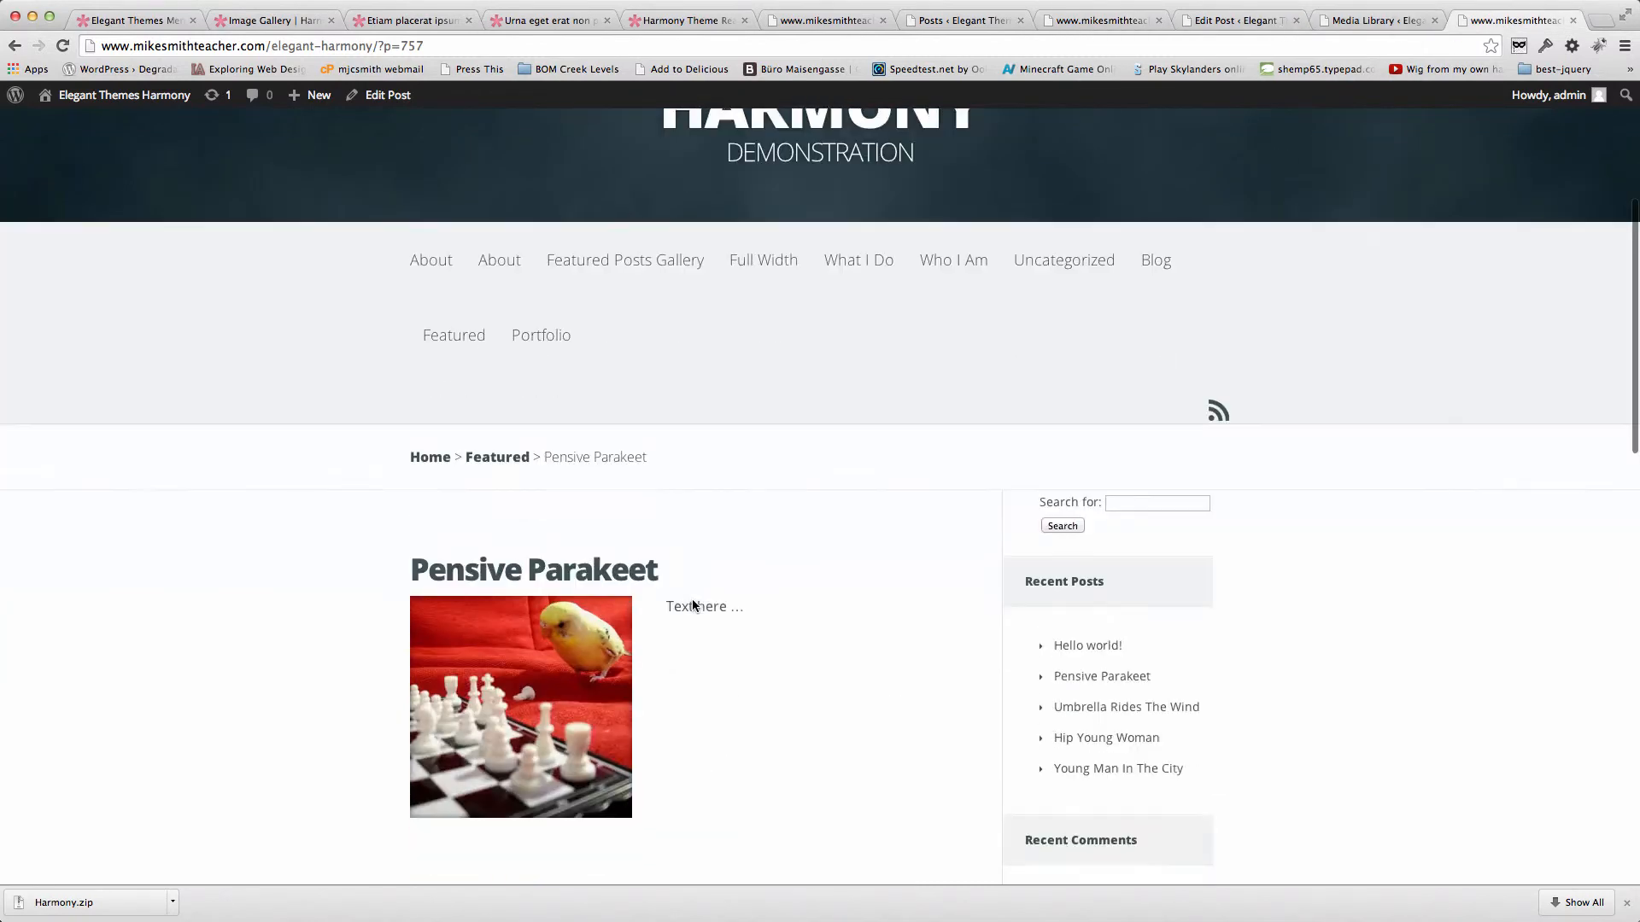
Open the Pensive Parakeet post for editing and review its title, text, Featured category and featured image.
left_click(394, 94)
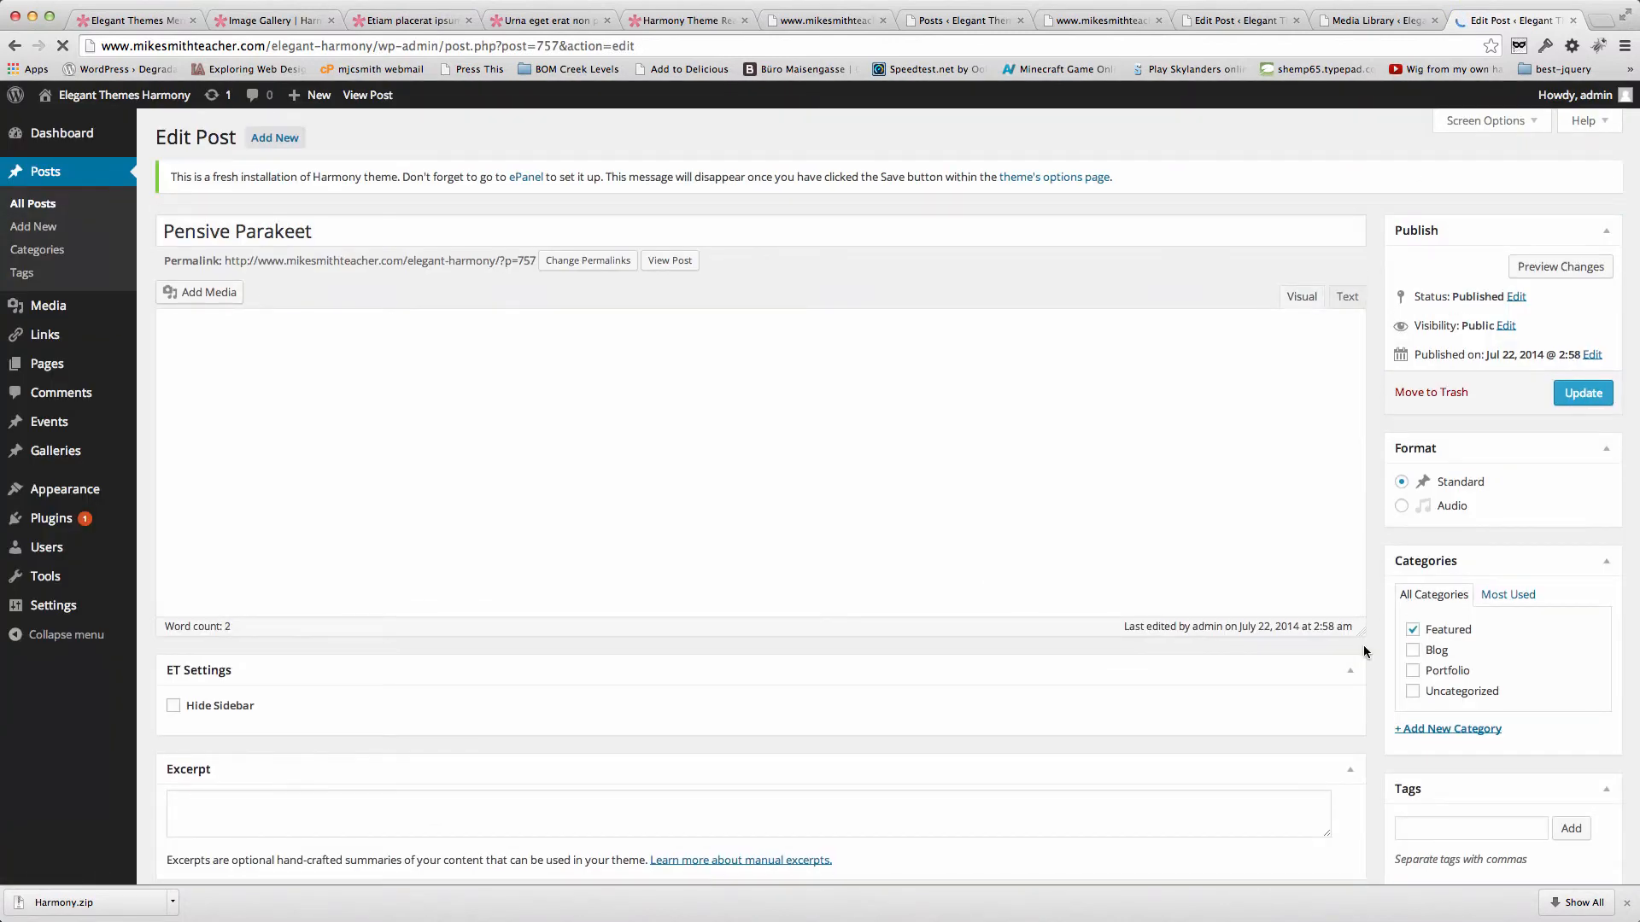
scroll(1373, 702, "down", 3)
scroll(1374, 702, "down", 2)
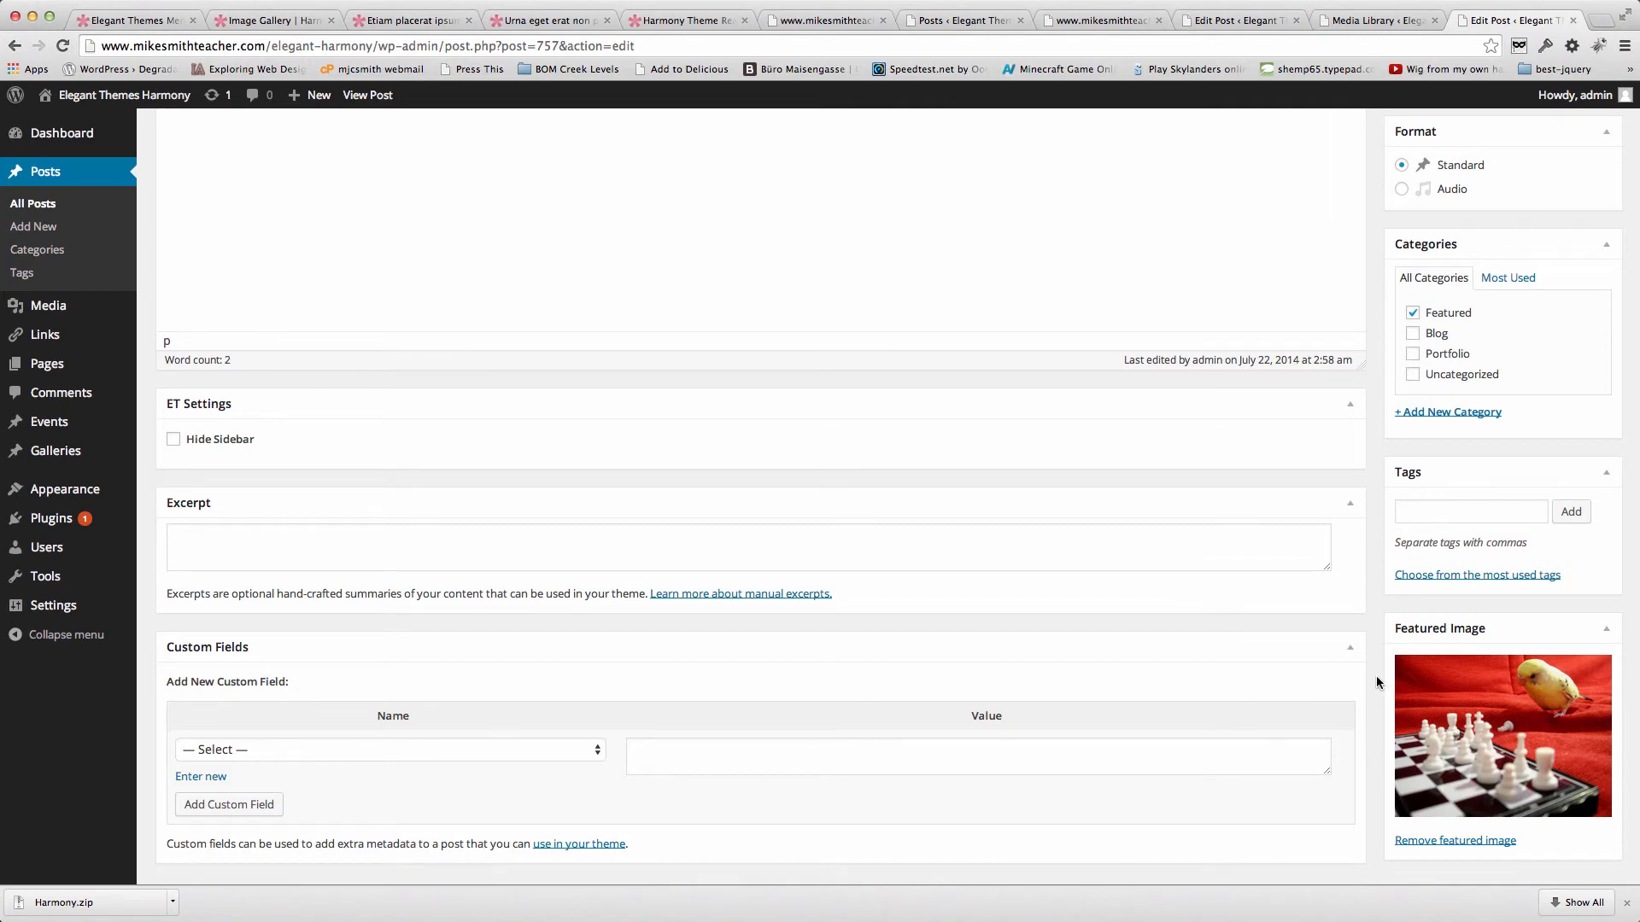
scroll(1375, 681, "up", 3)
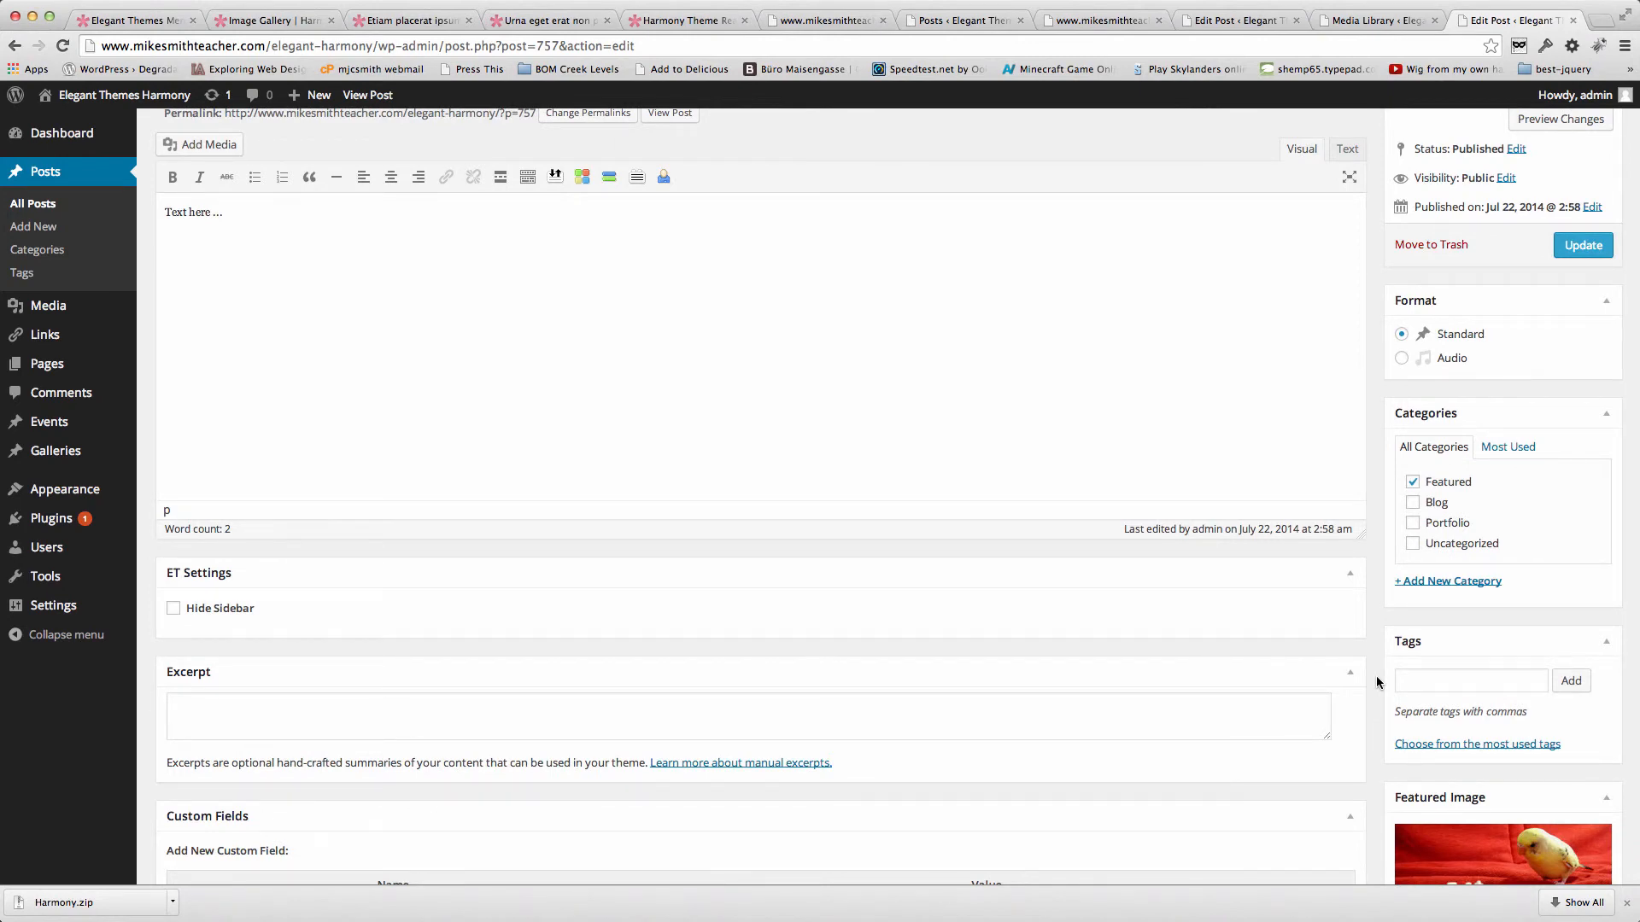
scroll(1376, 681, "up", 2)
scroll(1376, 681, "up", 1)
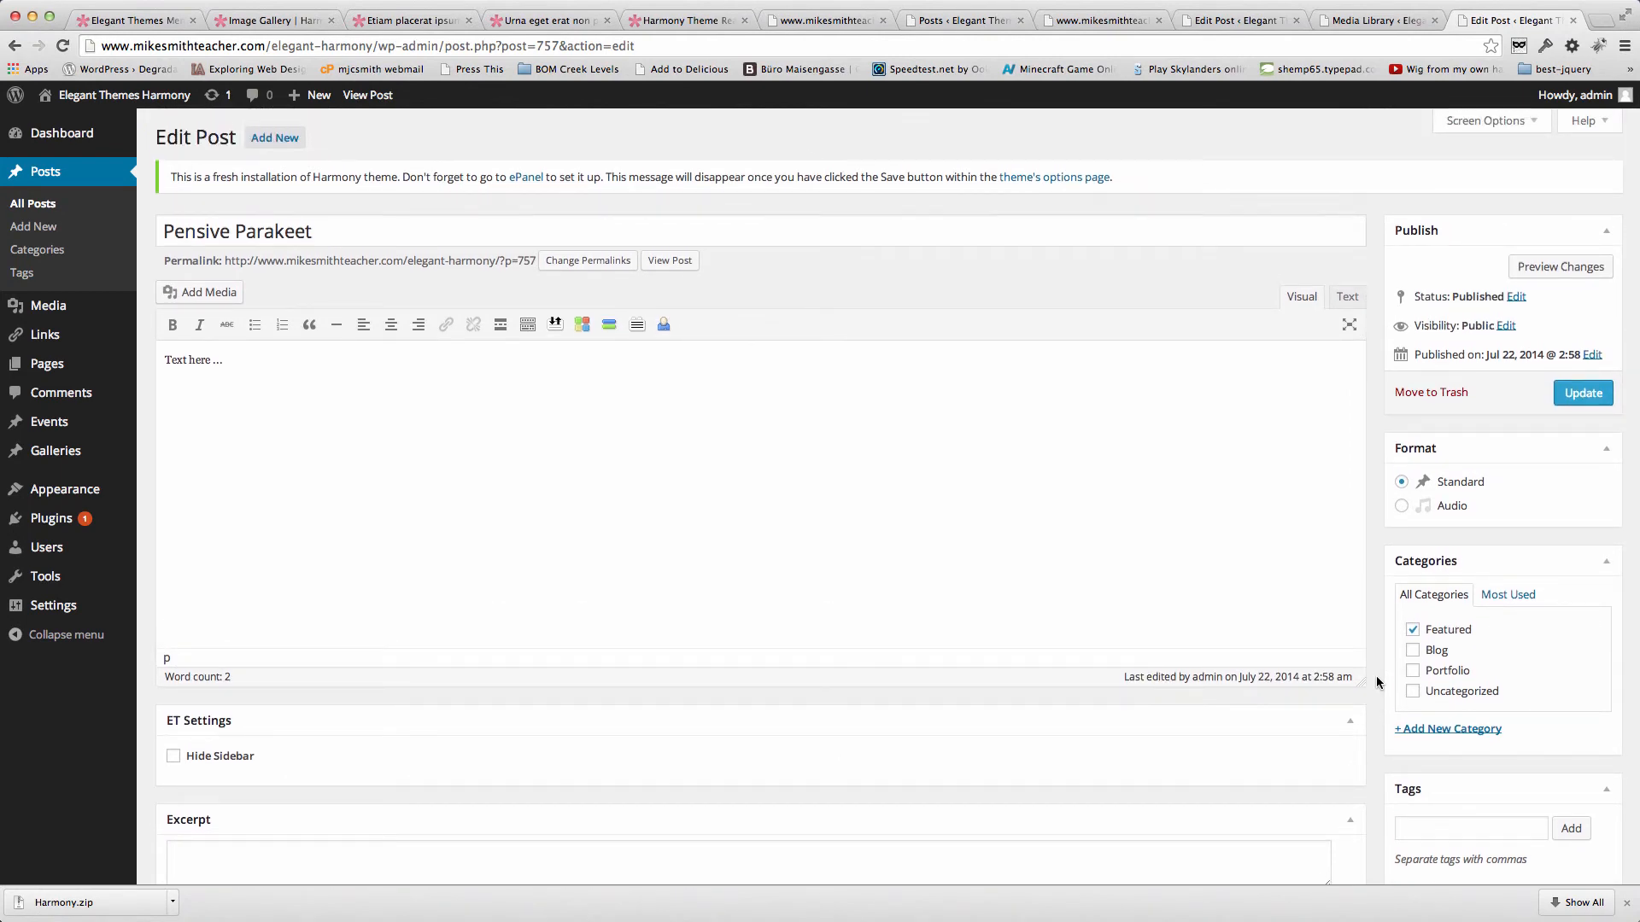
scroll(1377, 676, "down", 7)
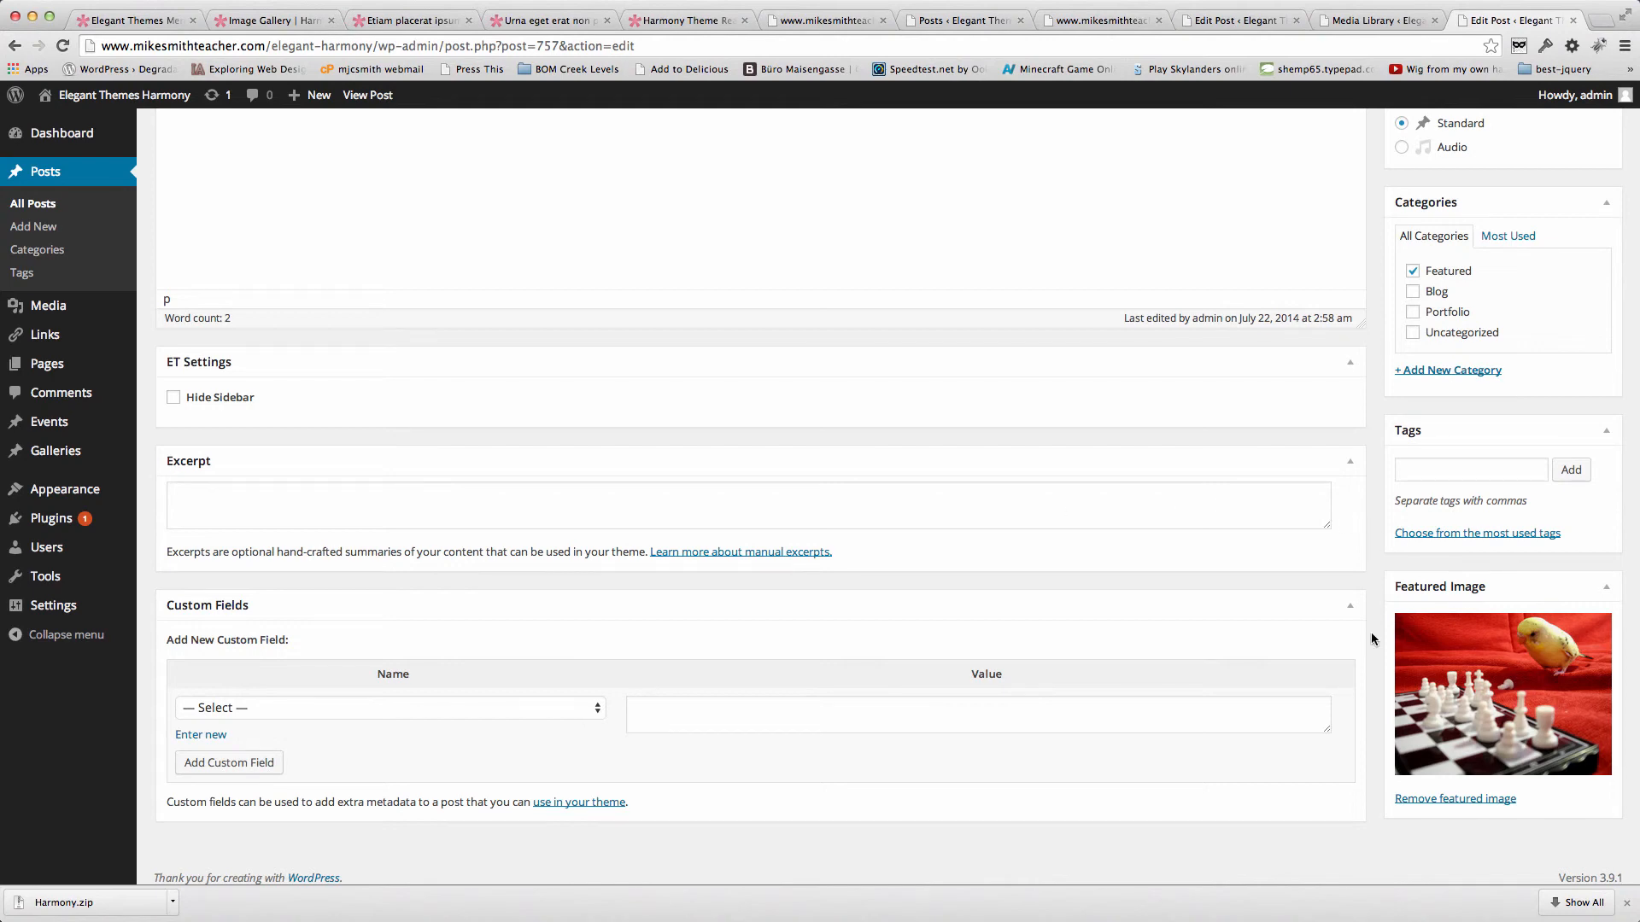
scroll(1371, 636, "up", 10)
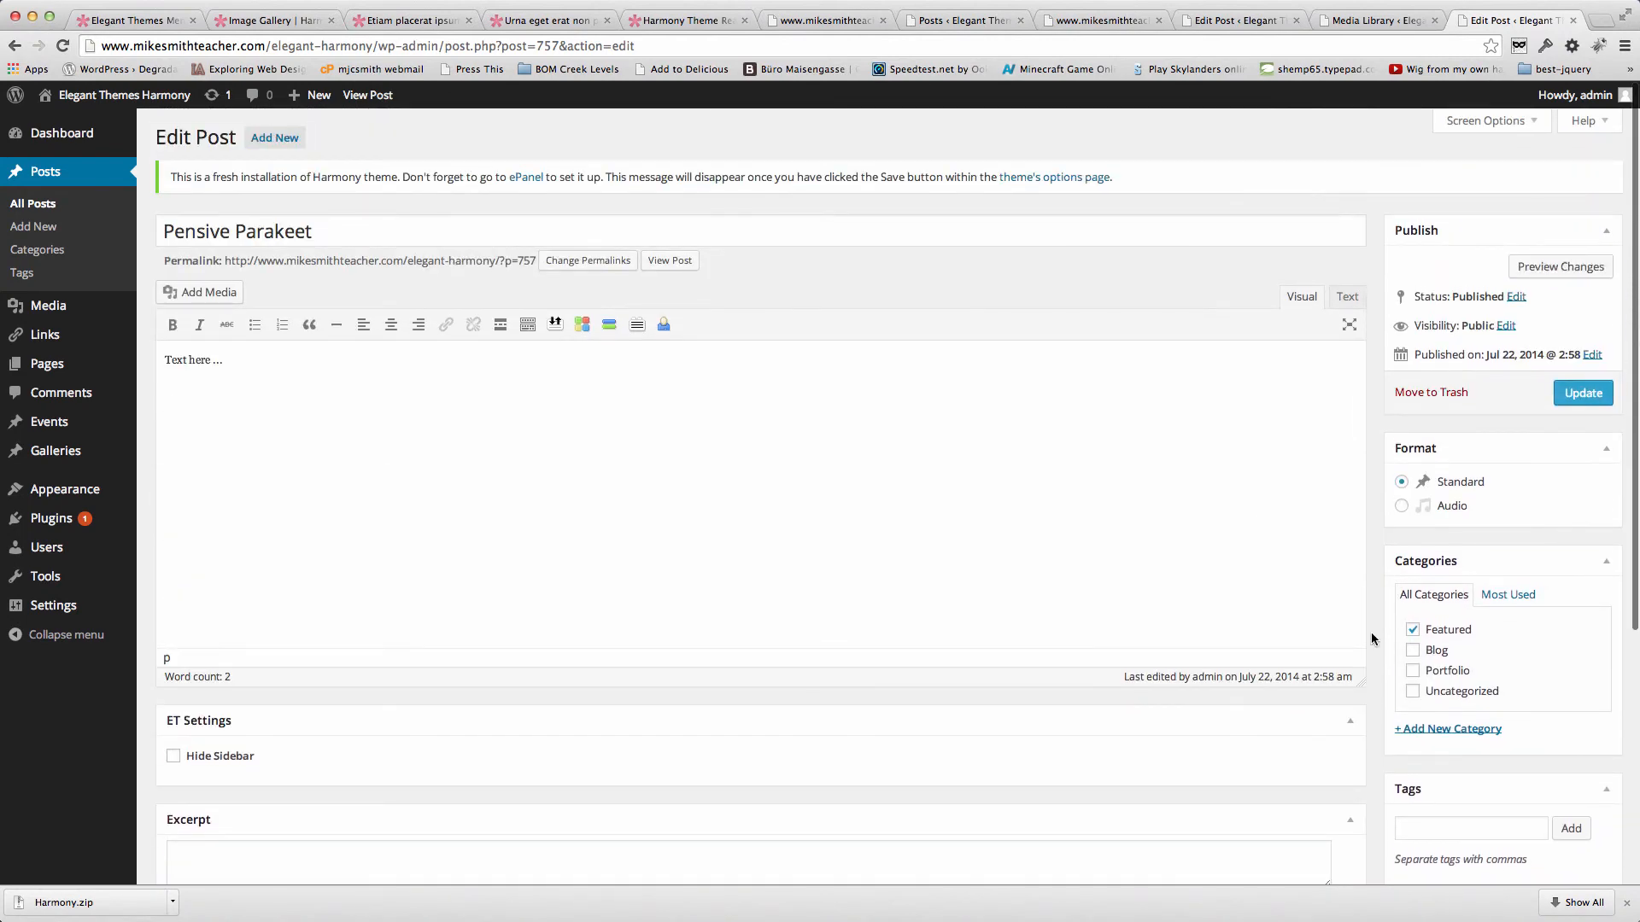
View the published Pensive Parakeet post again, and return to the Featured Posts Gallery page to examine its picture thumbnails.
left_click(368, 95)
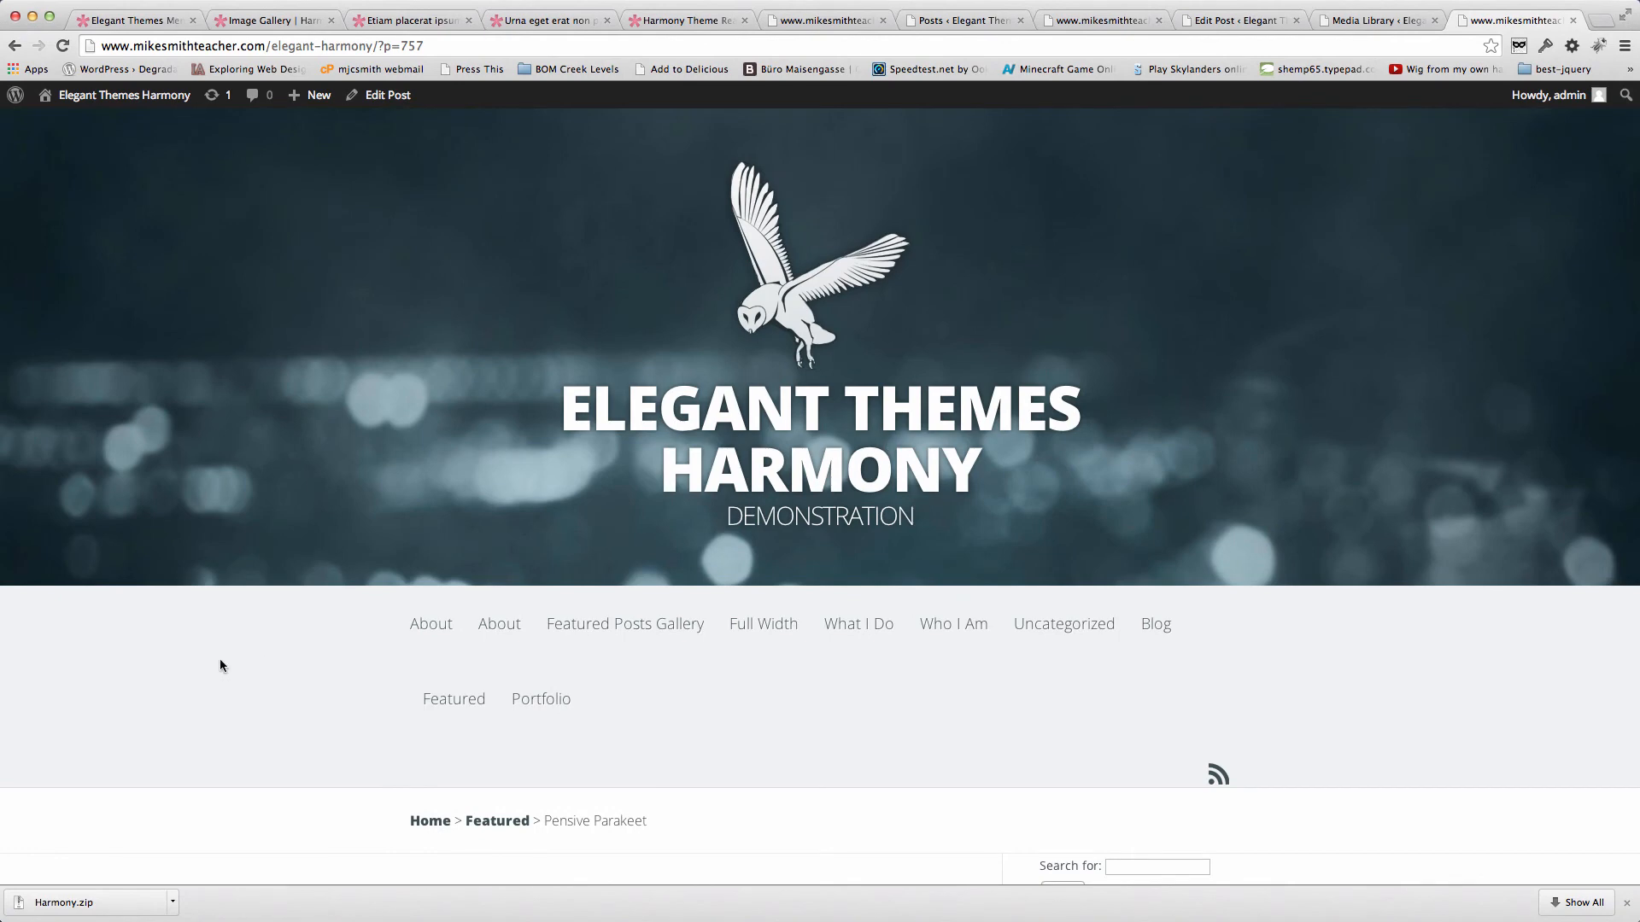
scroll(220, 666, "down", 5)
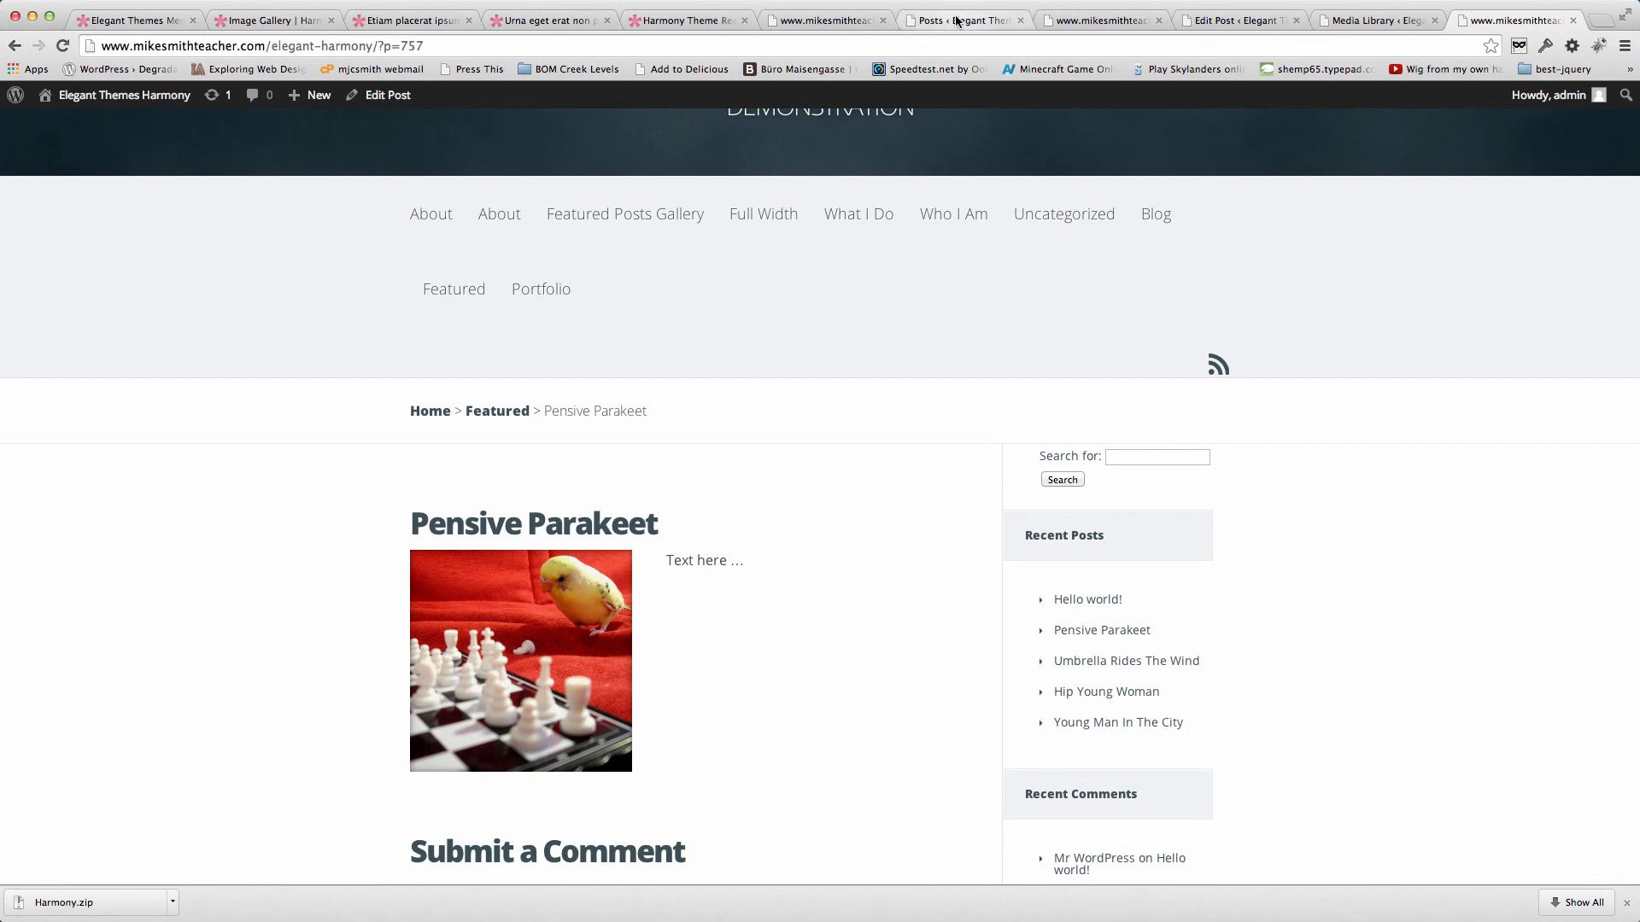
left_click(1094, 20)
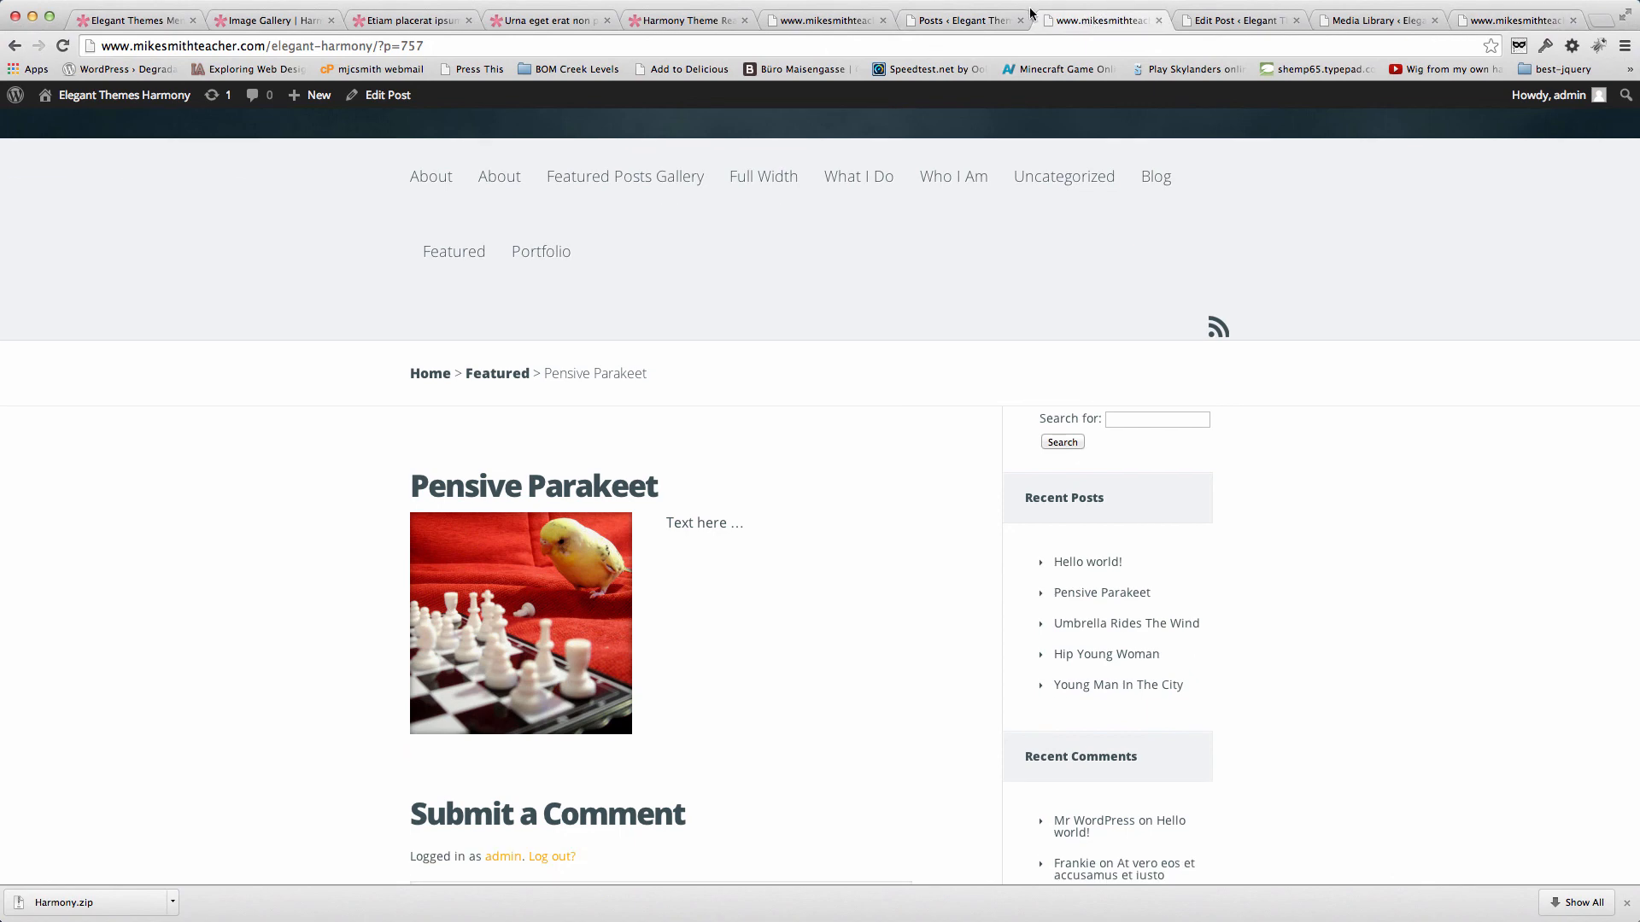
left_click(623, 177)
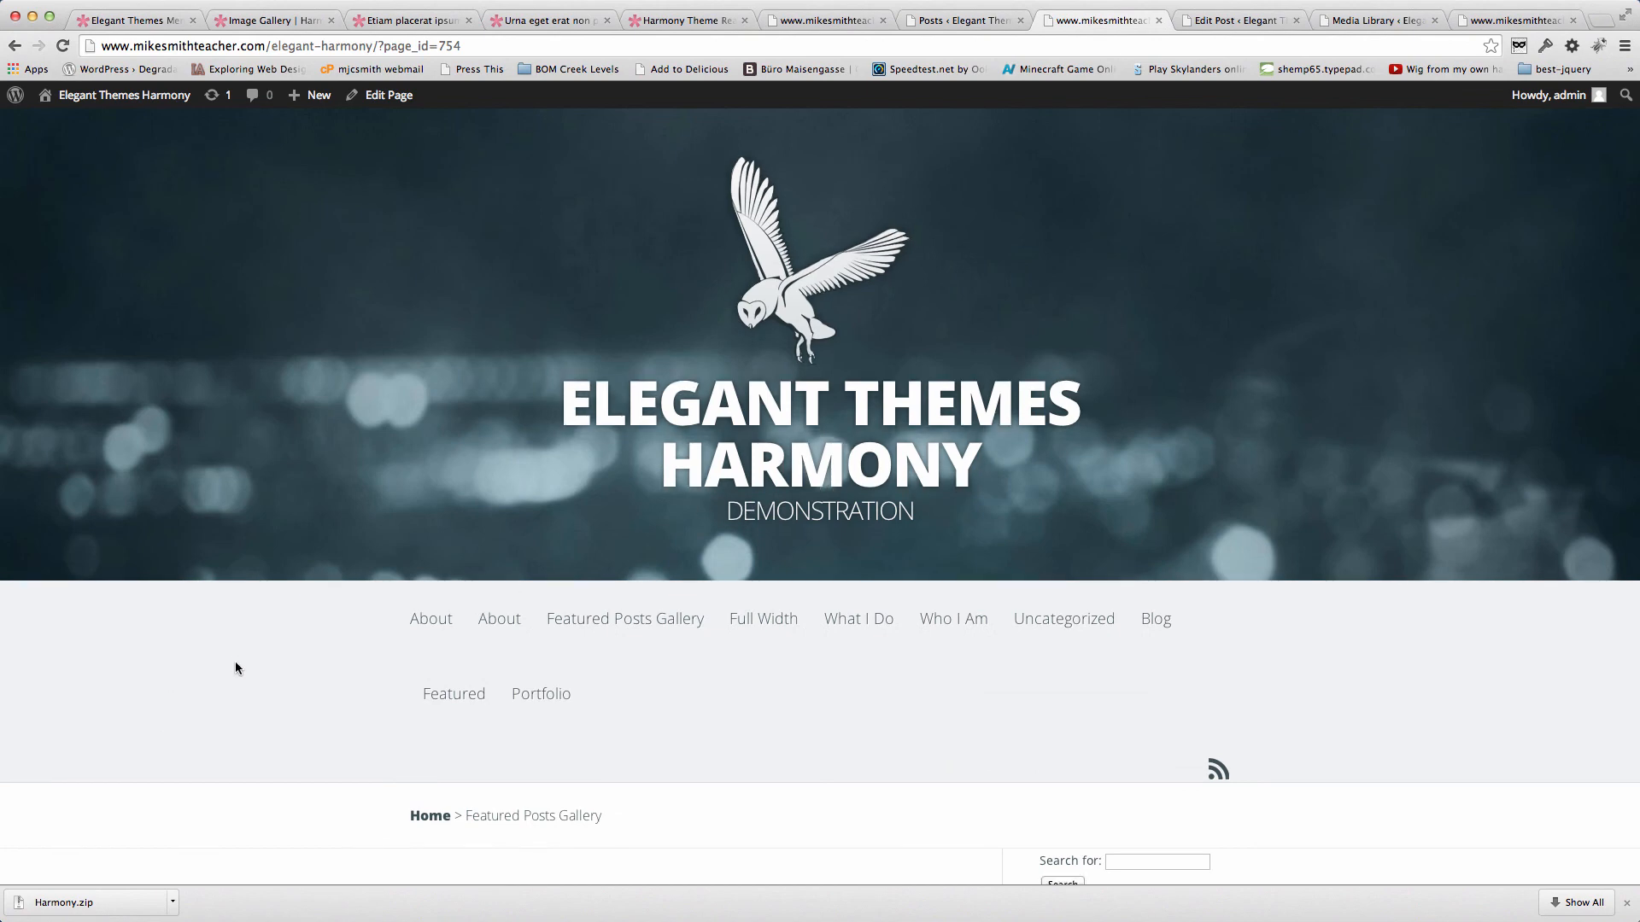
scroll(236, 668, "down", 8)
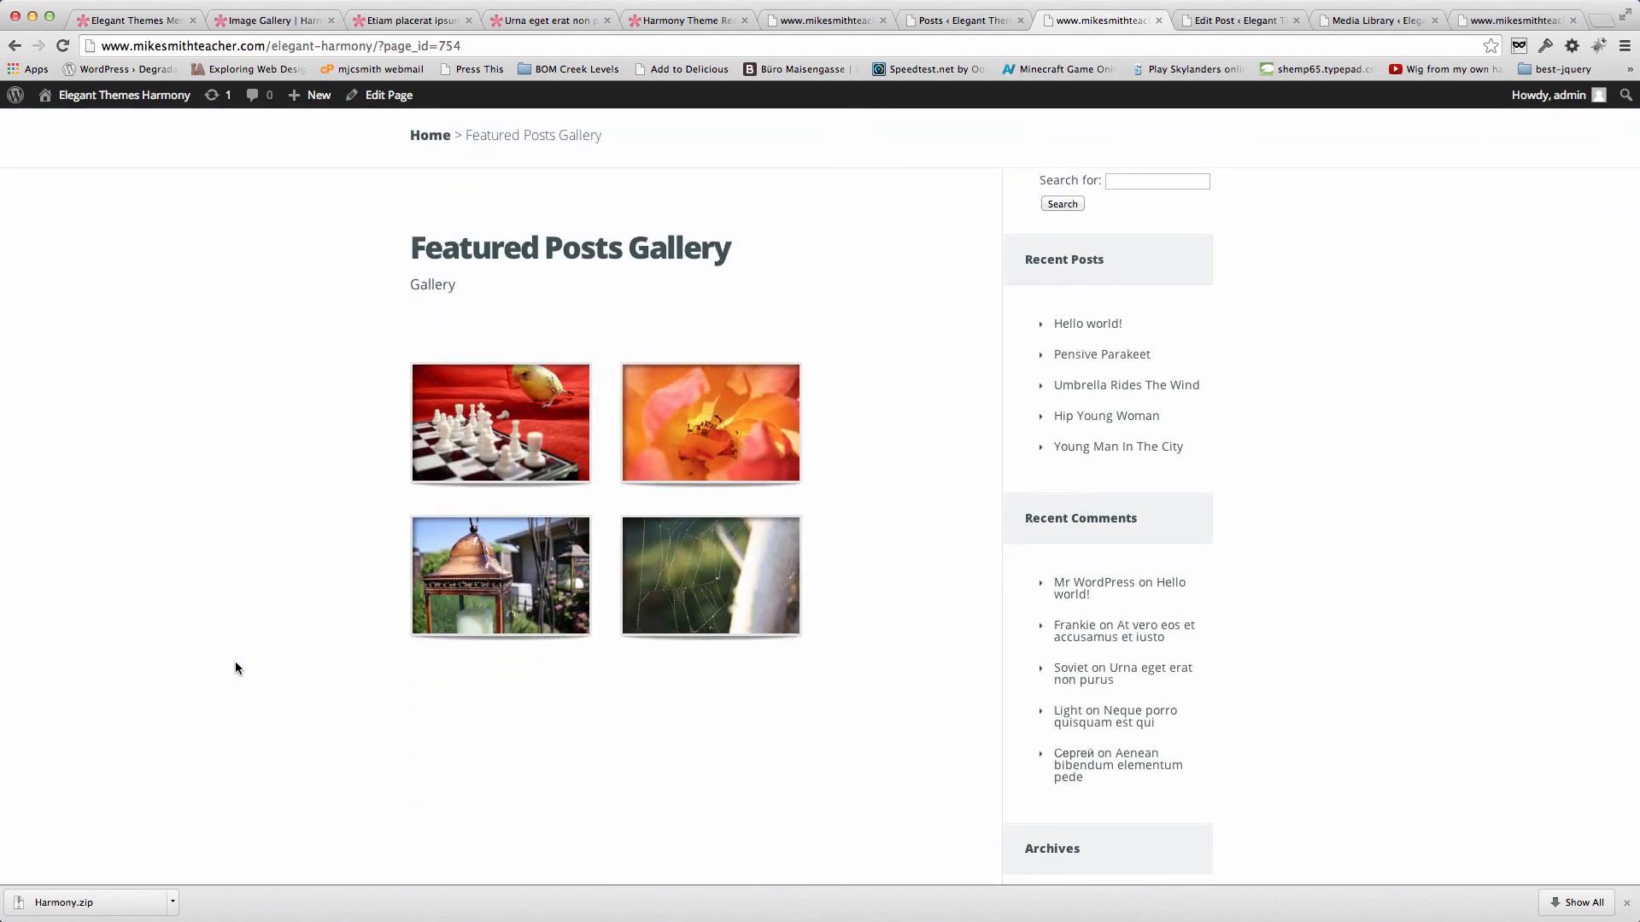